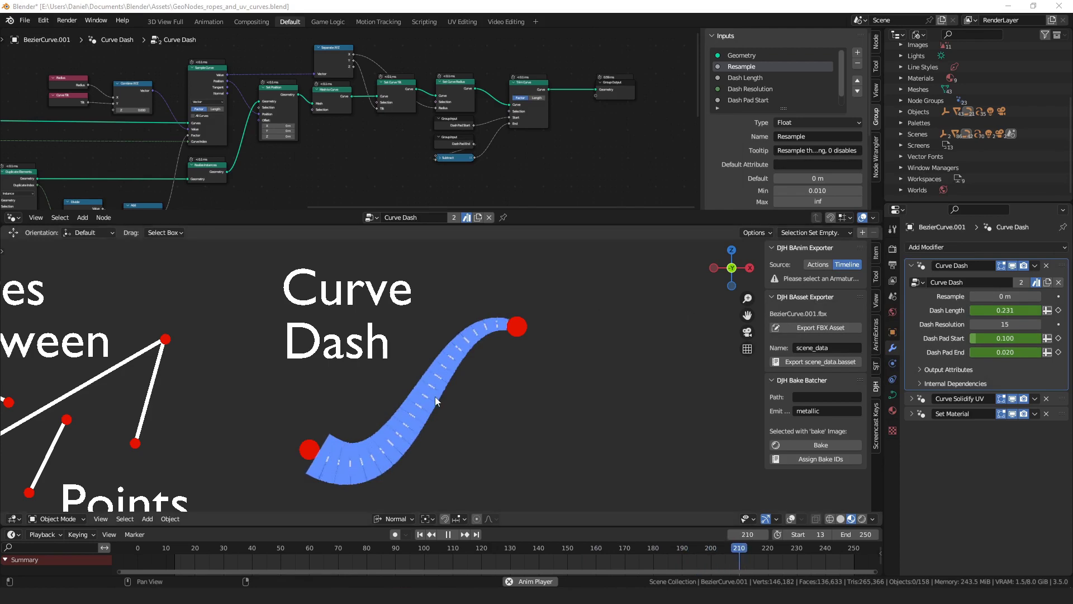
Step: Stop the animation playback and turn on viewport display of the Curve Dash modifier on BezierCurve.003
key(space)
scroll(439, 393, down, 4)
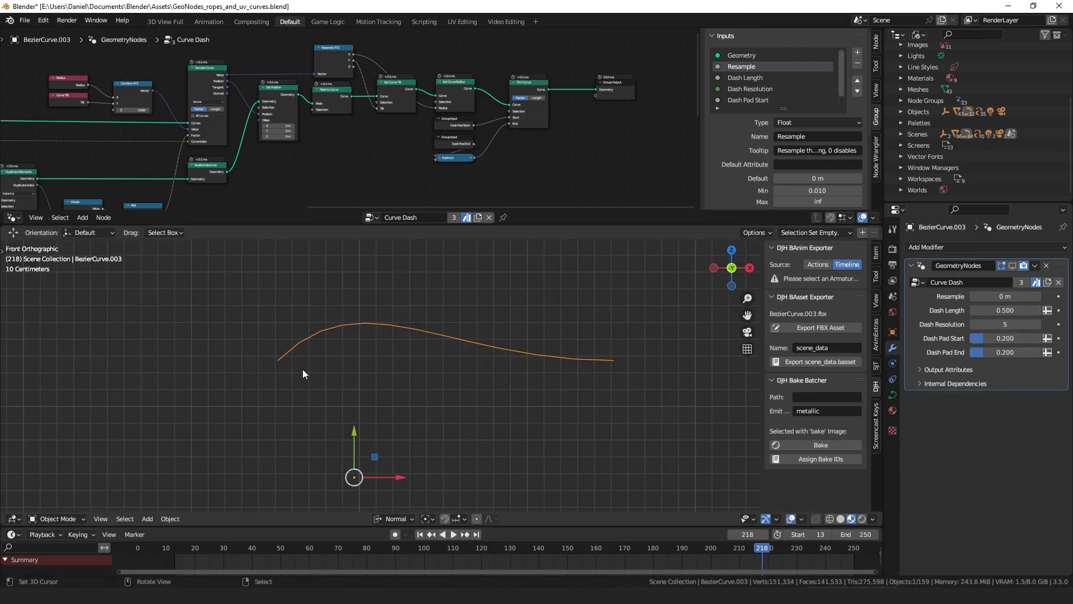
click(1012, 265)
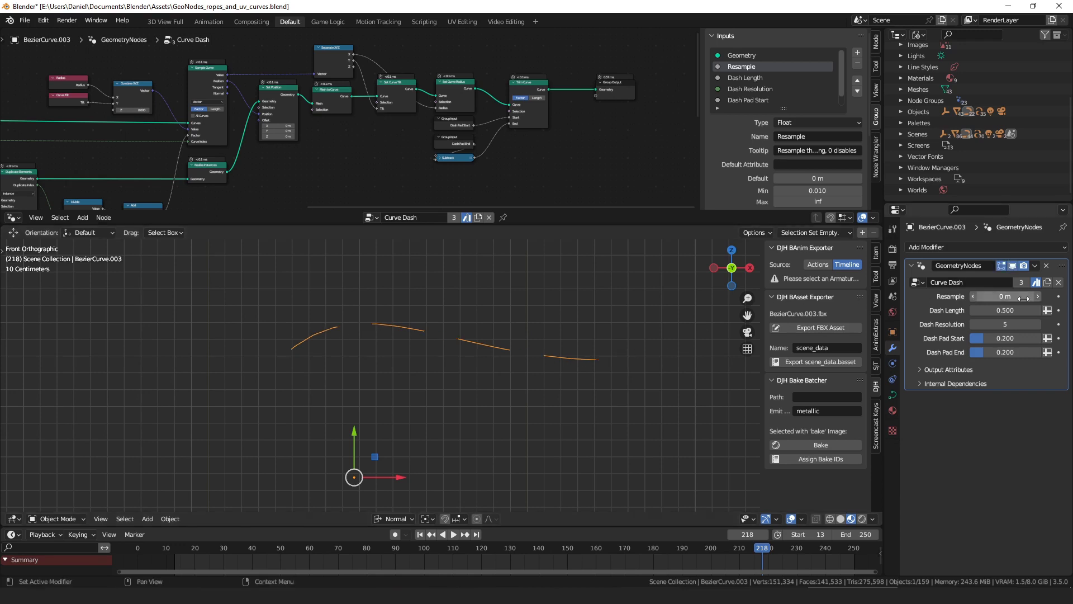
Step: Try different Dash Length values on the curve and return it to 0.500
click(1008, 310)
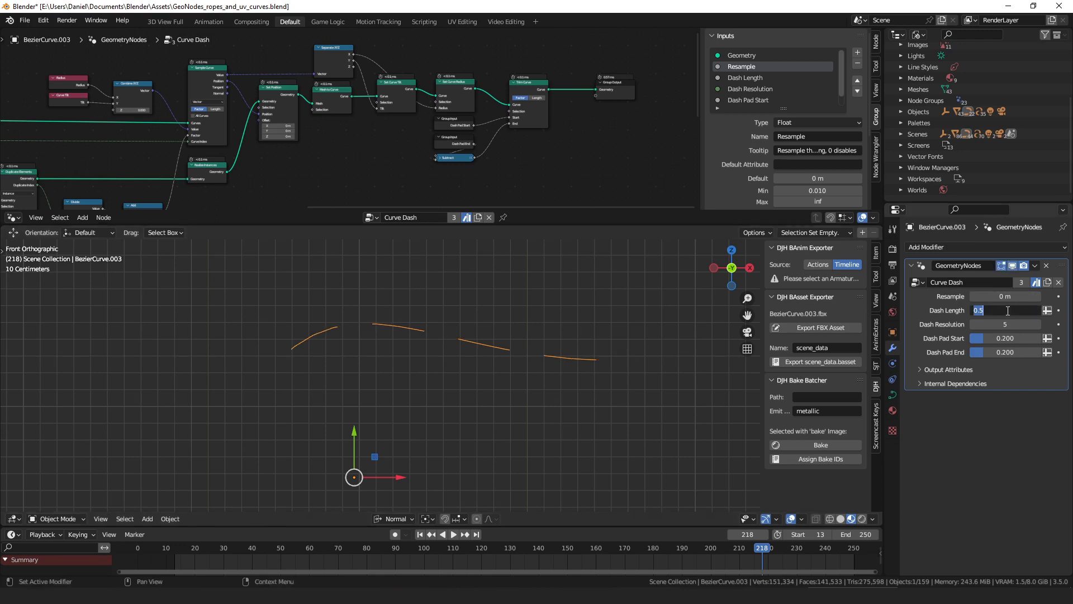
click(1005, 311)
drag(1013, 310, 1004, 310)
drag(978, 315, 1001, 310)
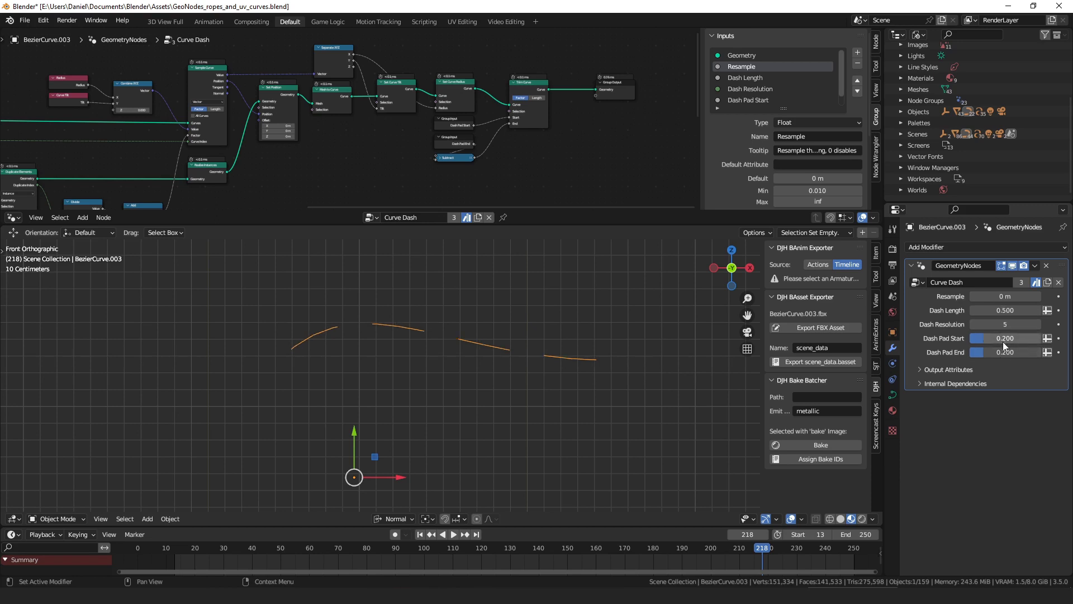
Step: Set the Dash Resolution of the Curve Dash modifier to 10
scroll(448, 341, up, 3)
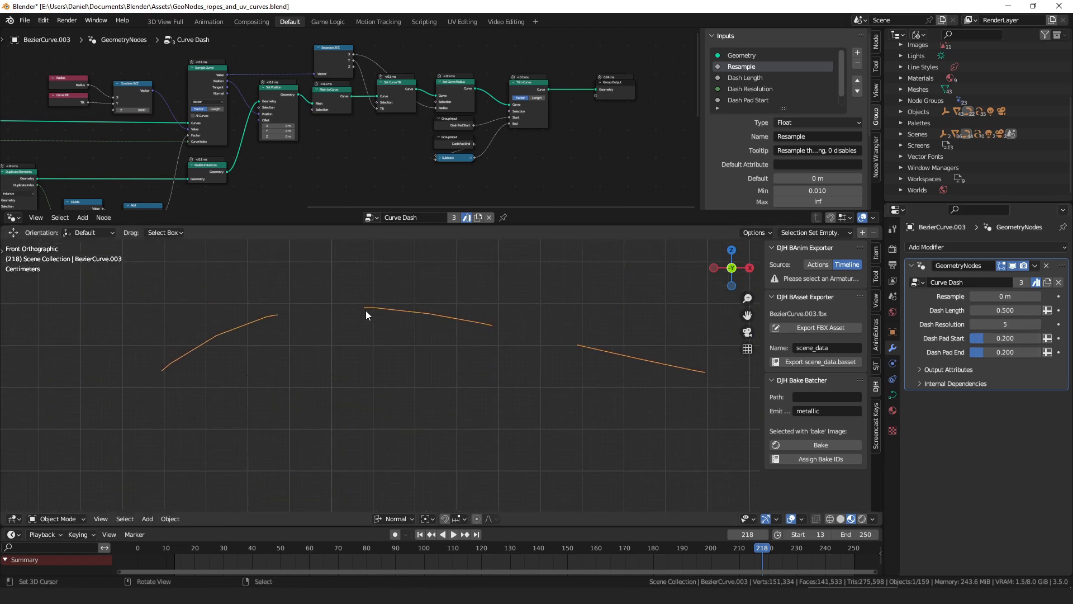
drag(1001, 324, 1023, 325)
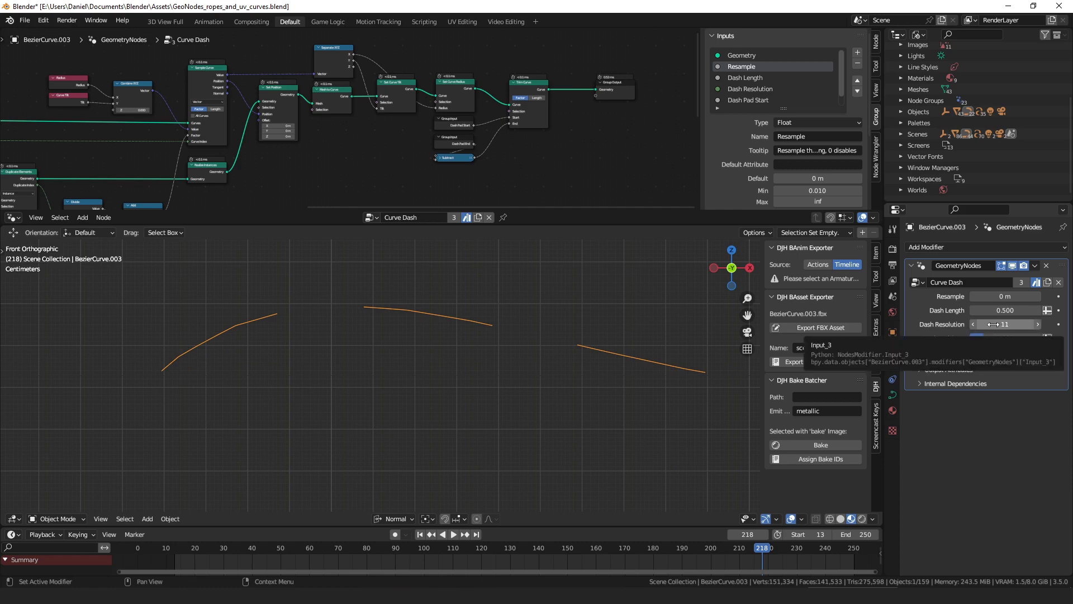
drag(1005, 324, 995, 324)
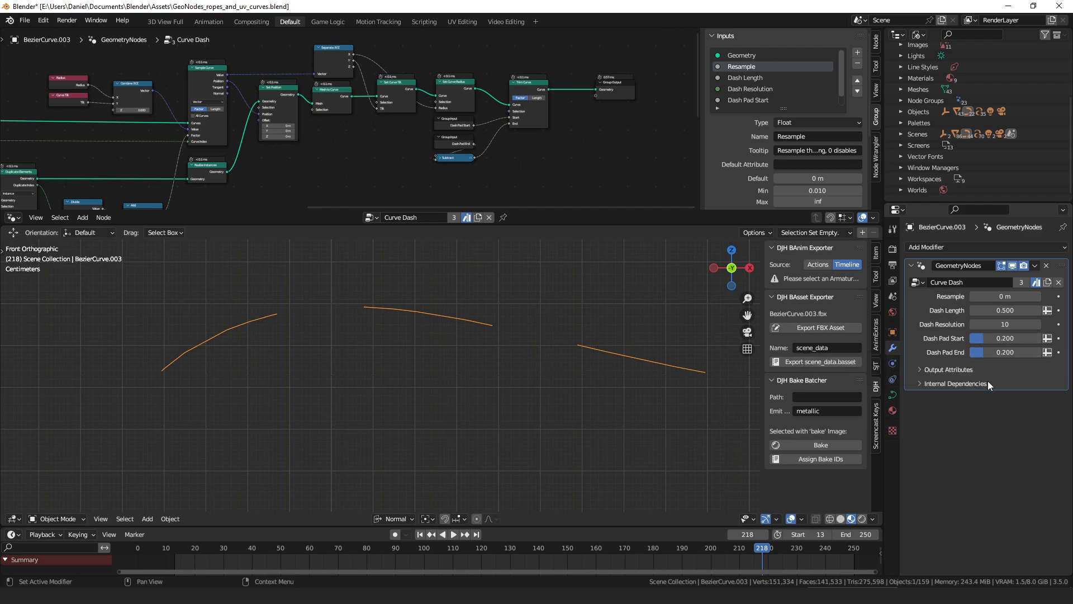
Step: Reset the Dash Pad Start and Dash Pad End to zero and raise the Dash Pad End to about 0.03
key(BackSpace)
key(BackSpace)
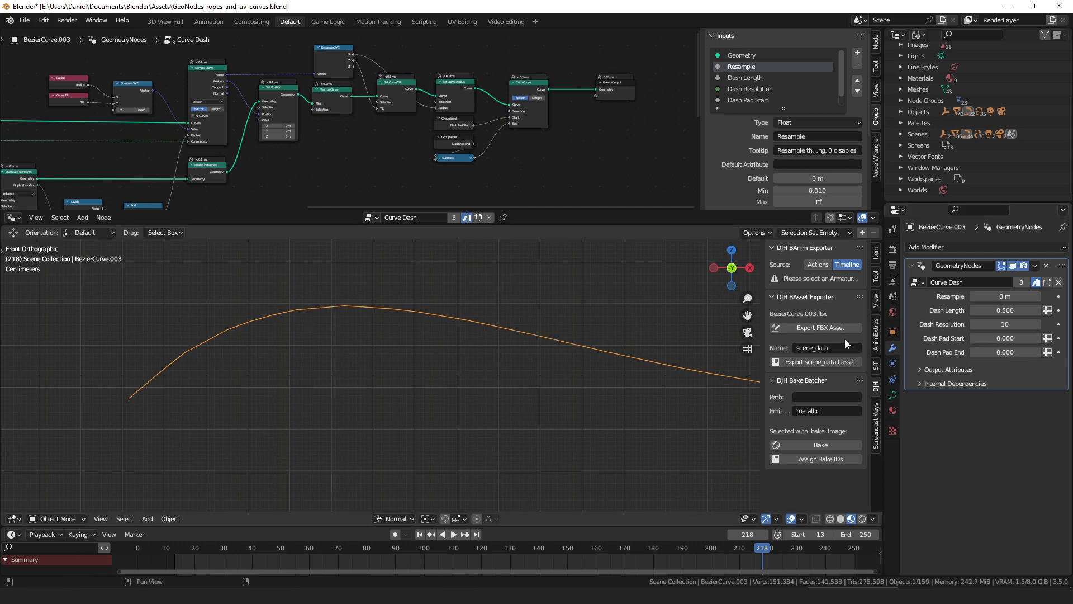
drag(1005, 352, 1009, 352)
Step: Annotate two of the narrow gaps between the dashes with arrows
key(d)
drag(321, 334, 325, 322)
drag(524, 357, 533, 340)
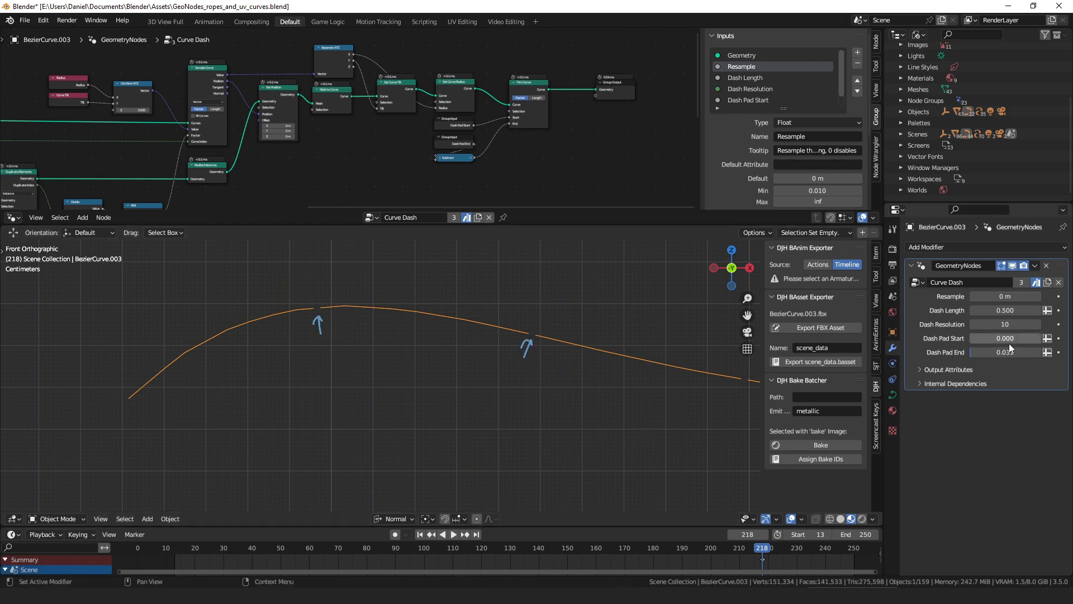
Step: Raise the Dash Pad End to 0.969 and bring it back down
drag(990, 351, 1056, 351)
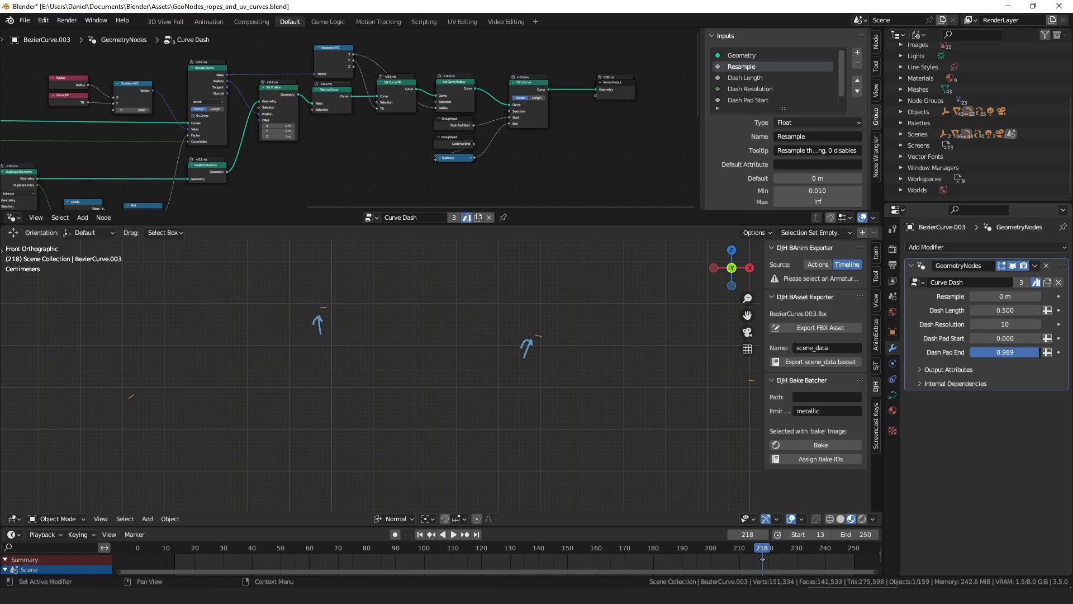
drag(1056, 351, 992, 338)
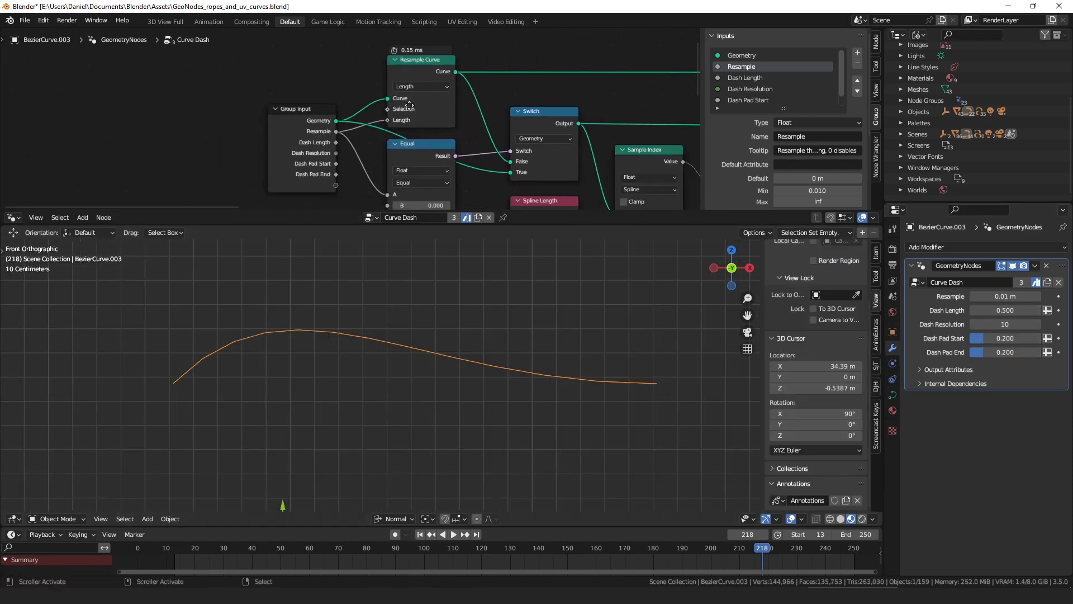
Step: Examine the Resample Curve, Equal and Switch nodes and how the Resample group input controls them
middle_drag(491, 118, 461, 119)
drag(367, 77, 364, 79)
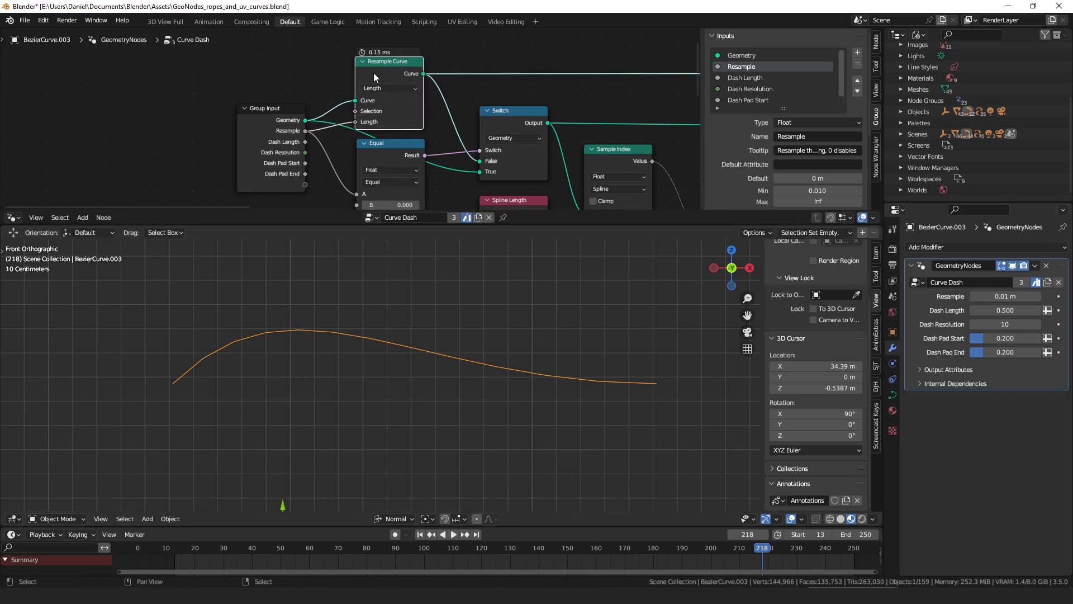
middle_drag(371, 135, 357, 96)
drag(374, 111, 371, 110)
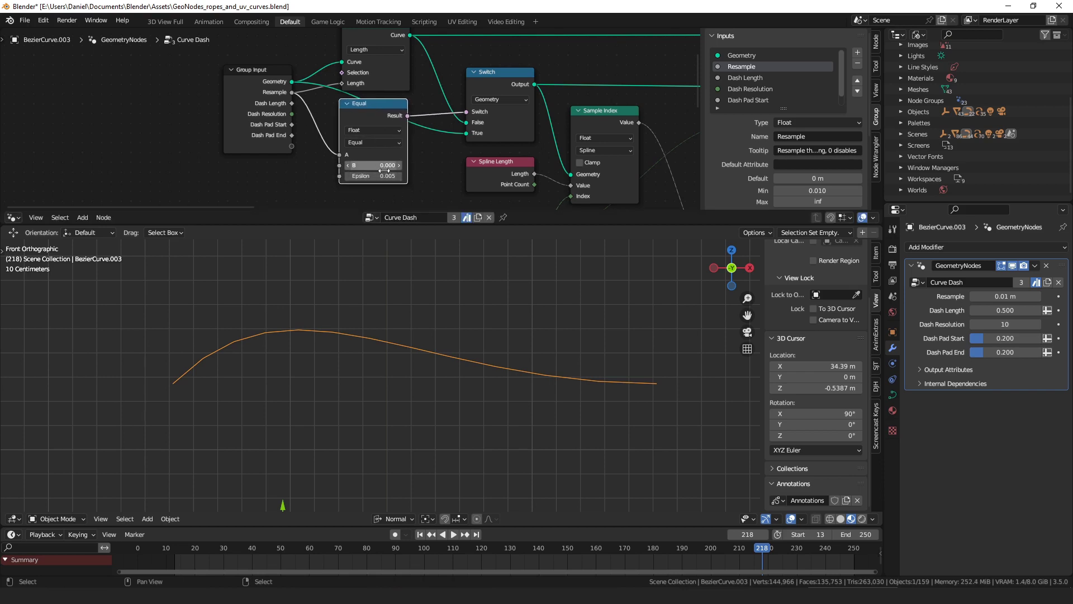
middle_drag(493, 122, 474, 137)
drag(271, 96, 451, 149)
middle_drag(479, 147, 436, 167)
drag(445, 162, 444, 163)
middle_drag(417, 127, 373, 101)
drag(304, 45, 361, 131)
scroll(417, 135, down, 2)
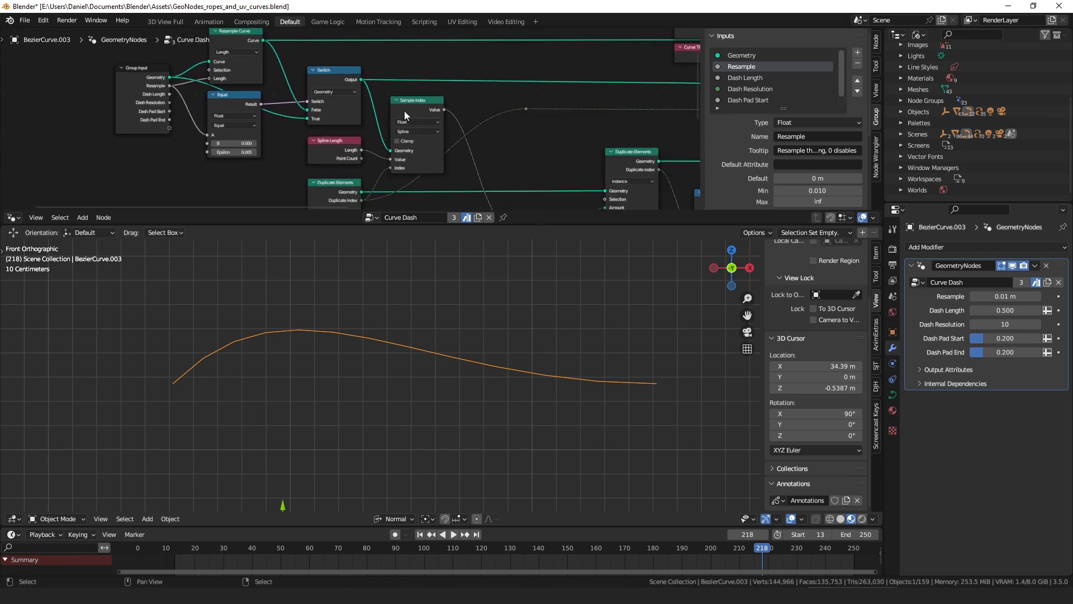
Step: Preview the Switch node's output in the viewport and check the Sample Index node it feeds
key(ctrl+z)
middle_drag(395, 84, 342, 104)
key(ctrl+z)
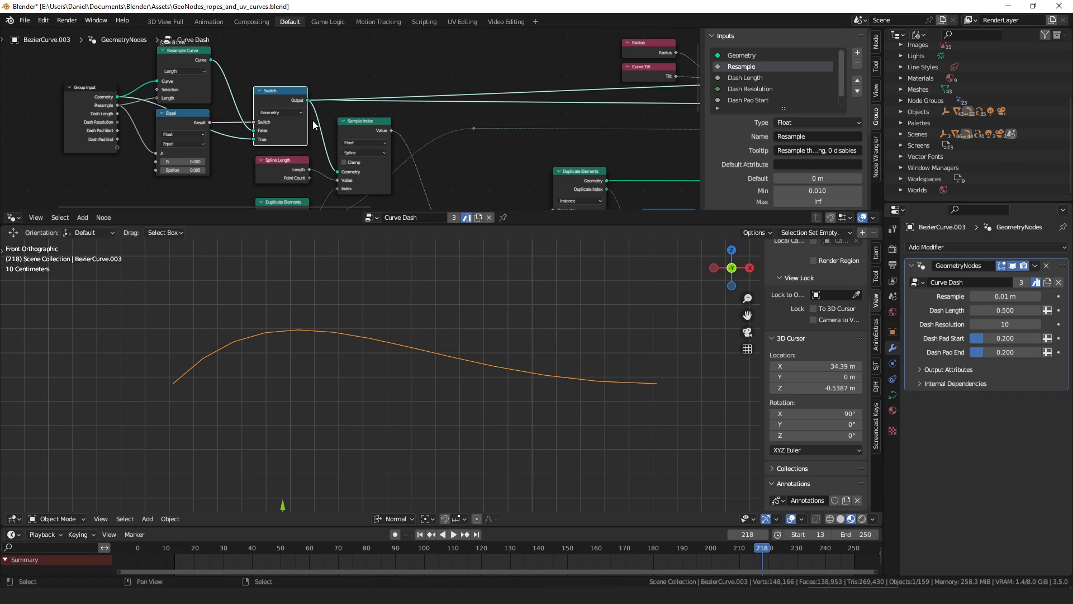
scroll(330, 111, down, 1)
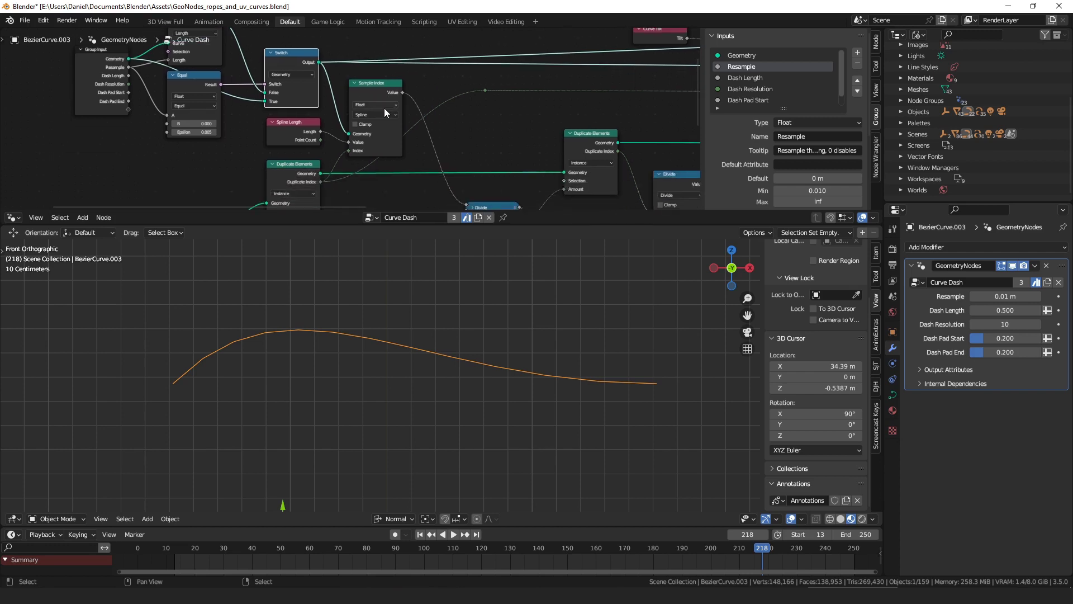
Step: Preview the Mesh Line node and examine its Dash Resolution input and the Index node feeding Capture Attribute
scroll(384, 109, down, 1)
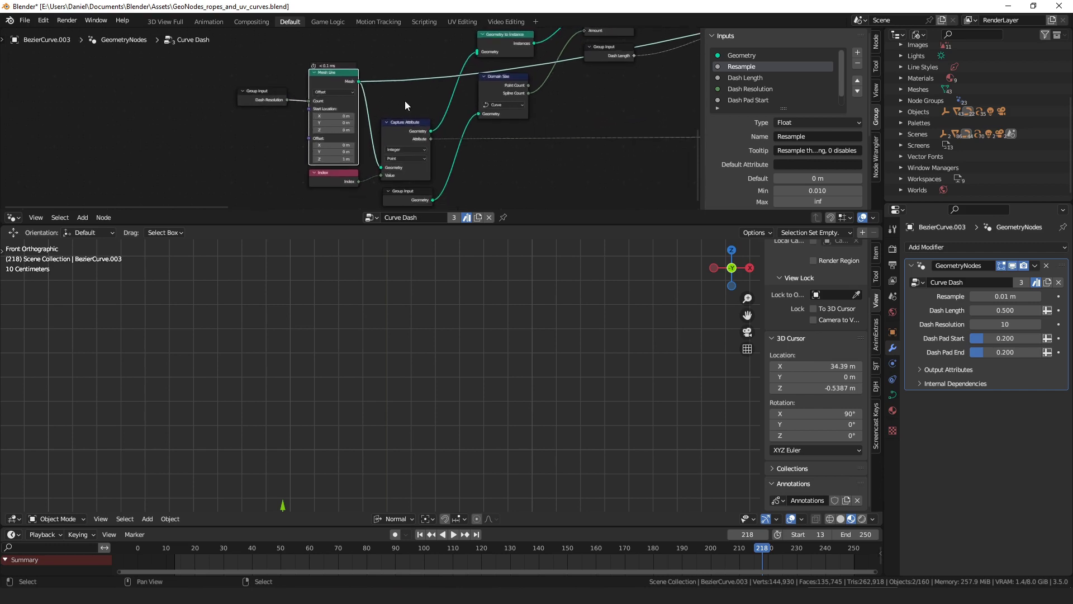
middle_drag(340, 86, 339, 92)
drag(338, 91, 338, 90)
click(259, 99)
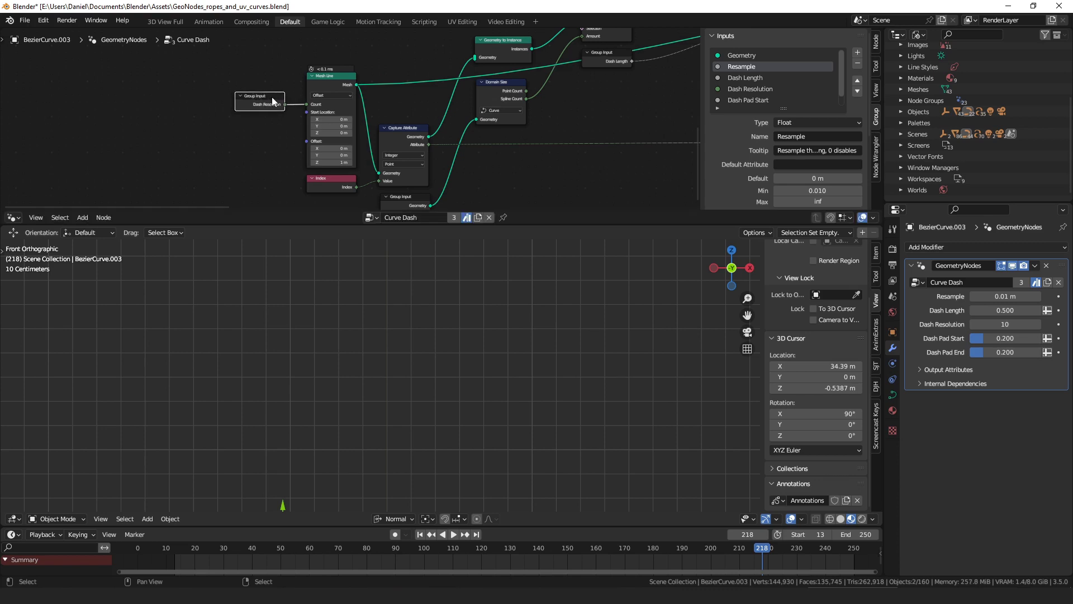
middle_drag(377, 132, 287, 104)
scroll(286, 100, up, 3)
drag(186, 180, 182, 180)
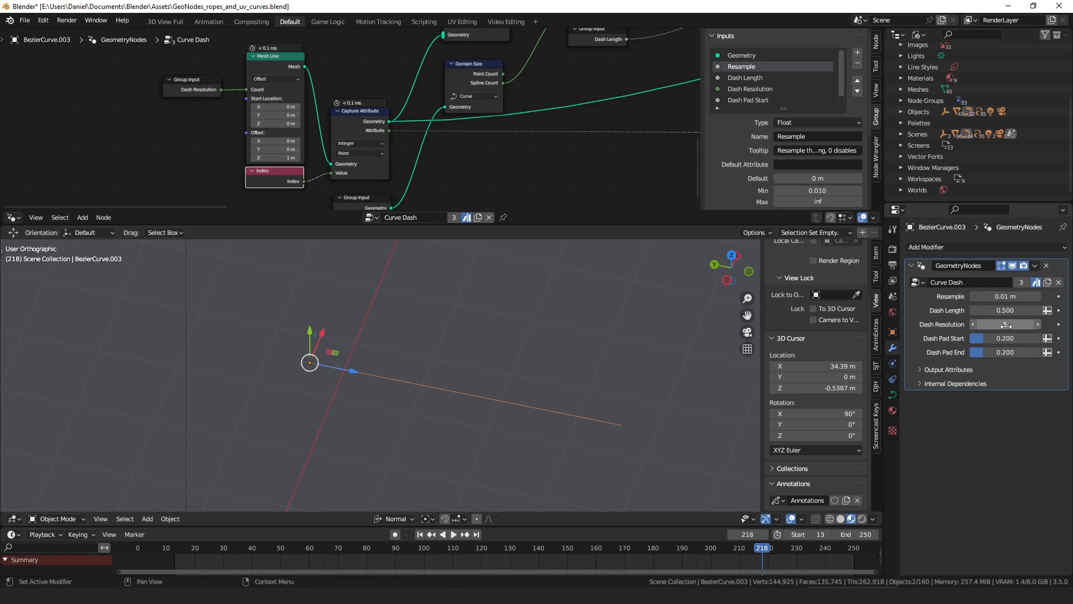
Step: Annotate the five points along the mesh line with arrows and number them 0 to 4
drag(333, 414, 313, 373)
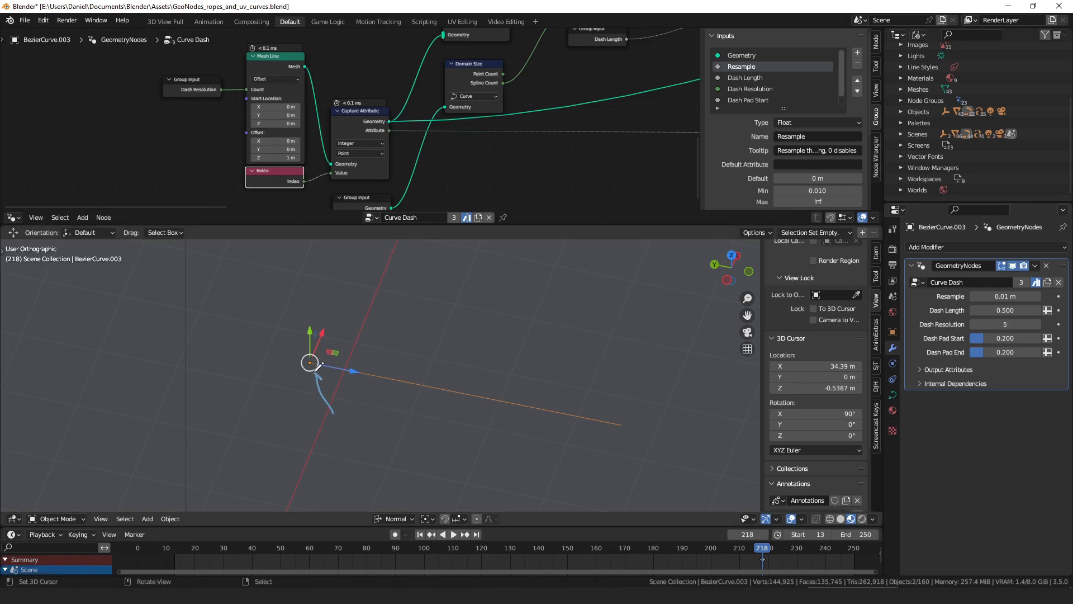
drag(362, 417, 376, 390)
mouse_move(394, 427)
mouse_down()
mouse_move(428, 397)
mouse_move(502, 408)
mouse_move(498, 419)
mouse_up()
mouse_move(543, 449)
mouse_down()
mouse_move(615, 442)
mouse_move(615, 431)
mouse_up()
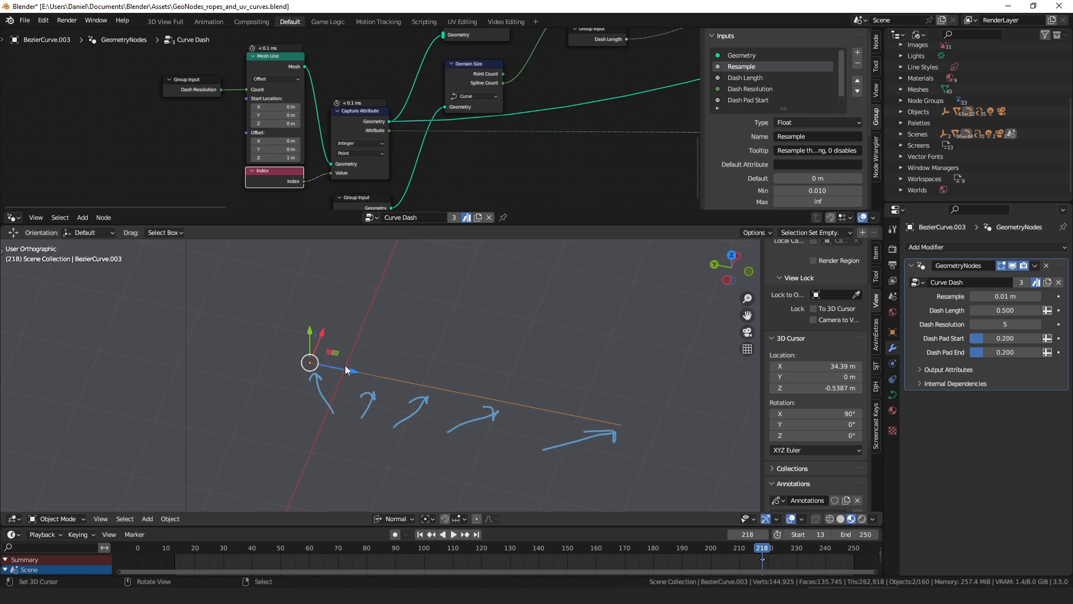
drag(336, 313, 337, 310)
drag(421, 329, 427, 341)
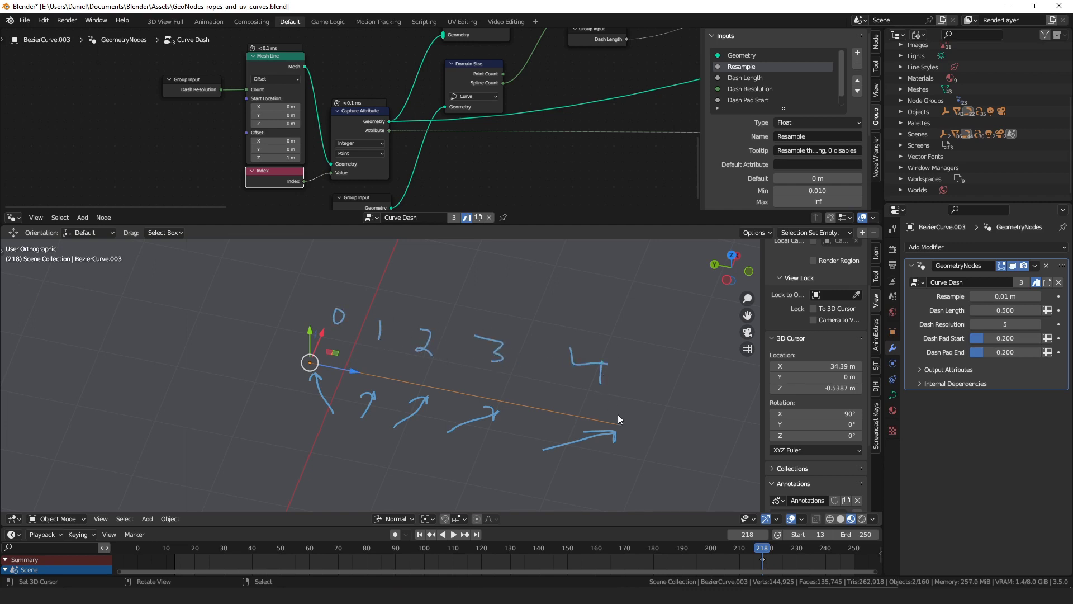
Step: Preview the Geometry to Instance node's output in the viewport
scroll(363, 135, down, 1)
click(391, 82)
middle_drag(362, 136, 322, 162)
middle_drag(456, 36, 398, 81)
click(399, 81)
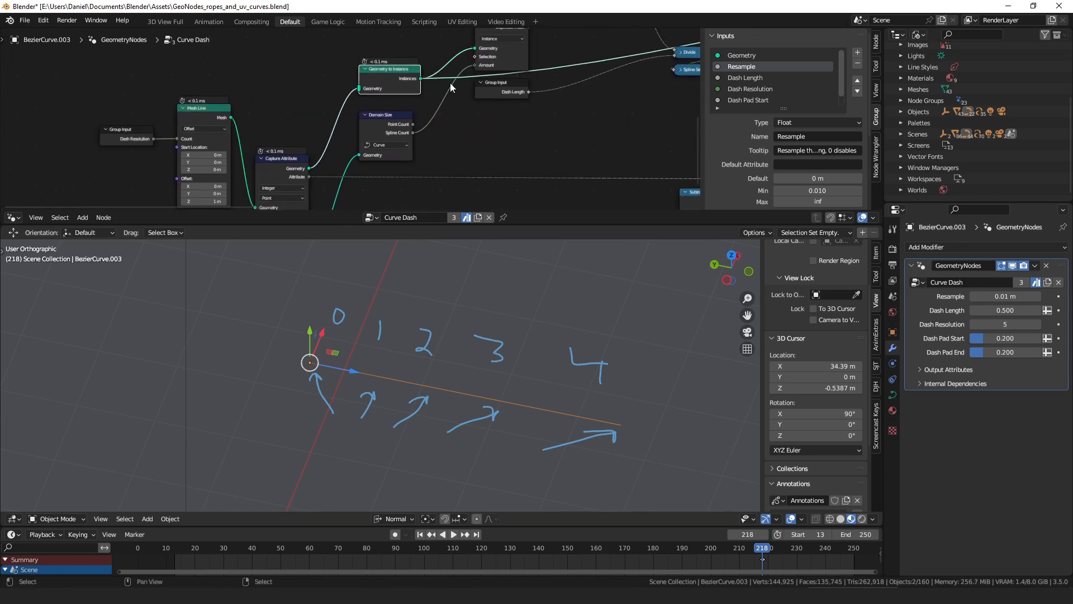
Step: Preview the Duplicate Elements node and examine the Domain Size and Group Input nodes that supply its Amount
middle_drag(469, 126, 391, 153)
click(428, 48)
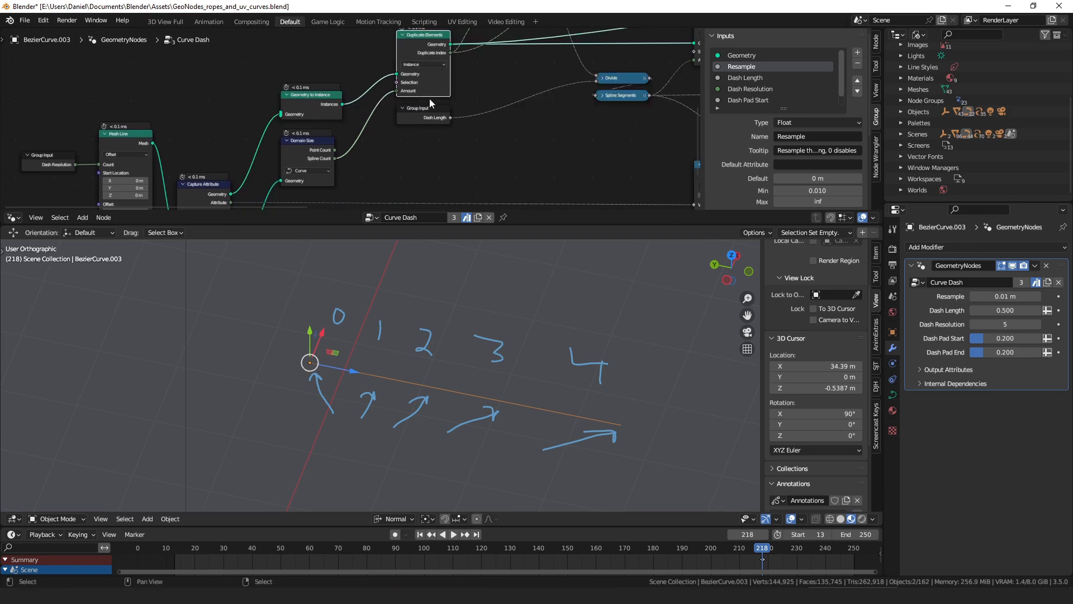
middle_drag(429, 99, 437, 73)
drag(317, 126, 320, 122)
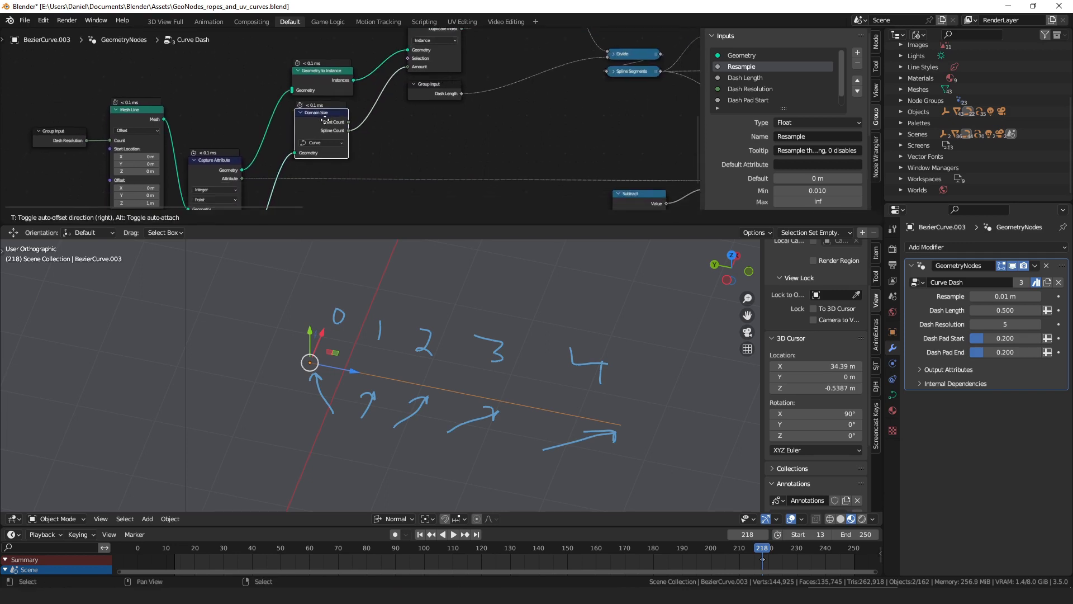
middle_drag(348, 134, 417, 69)
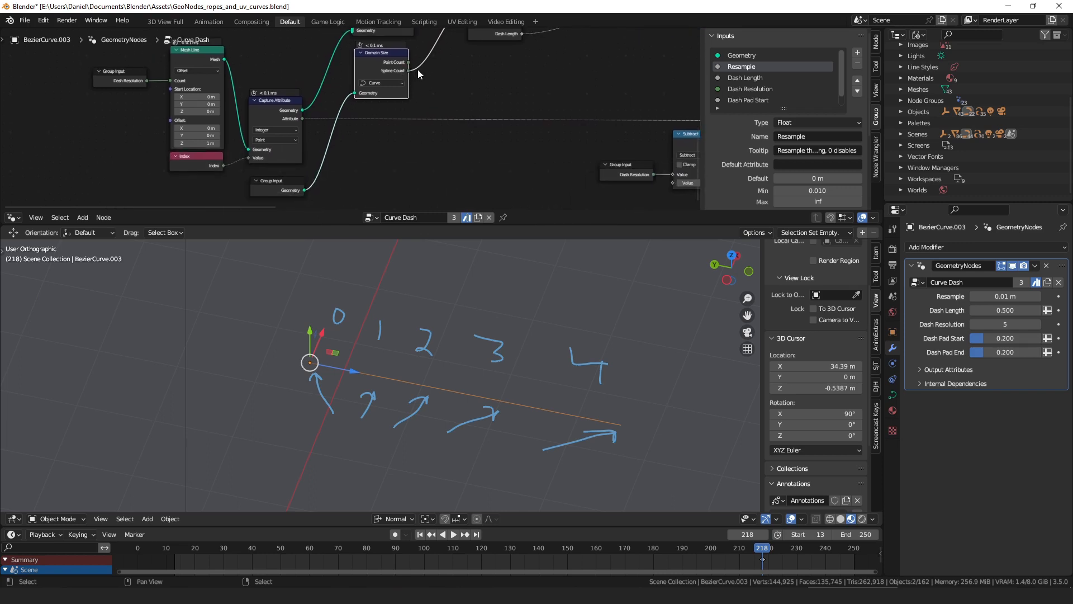
drag(296, 191, 292, 188)
Step: Enter Edit Mode on the Bezier curve and remove the drawn annotations
scroll(325, 343, down, 3)
key(Tab)
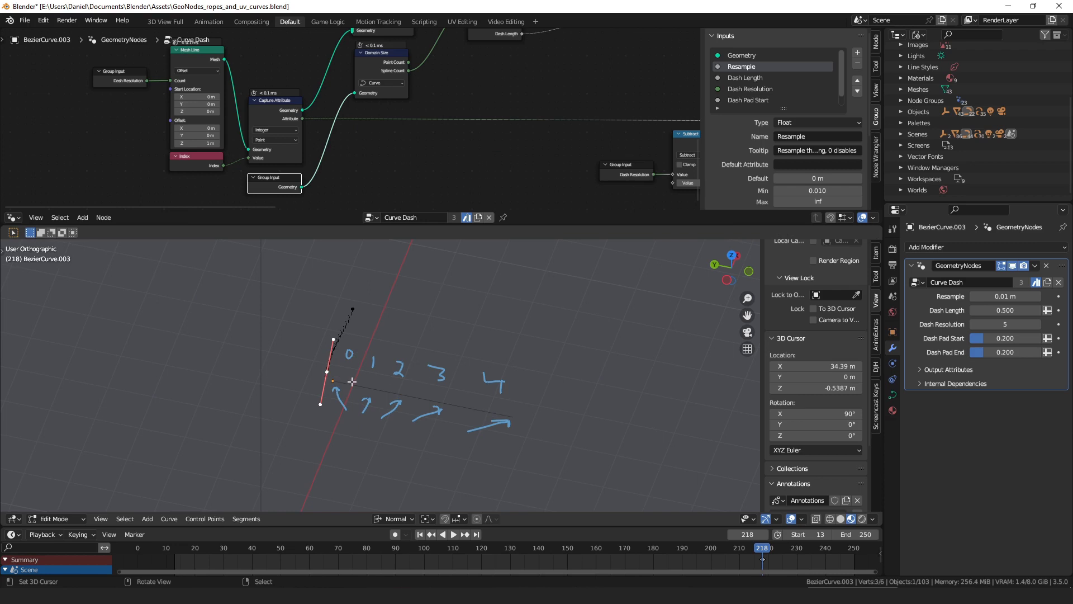
middle_drag(396, 361, 352, 342)
shift+right_click(413, 320)
mouse_move(469, 355)
middle_down()
mouse_move(482, 357)
mouse_move(400, 355)
middle_up()
scroll(852, 446, down, 3)
click(856, 428)
Step: Select the whole spline and place a duplicate of it inside the same curve object
scroll(857, 421, up, 3)
scroll(400, 356, up, 3)
right_click(302, 319)
key(ctrl+l)
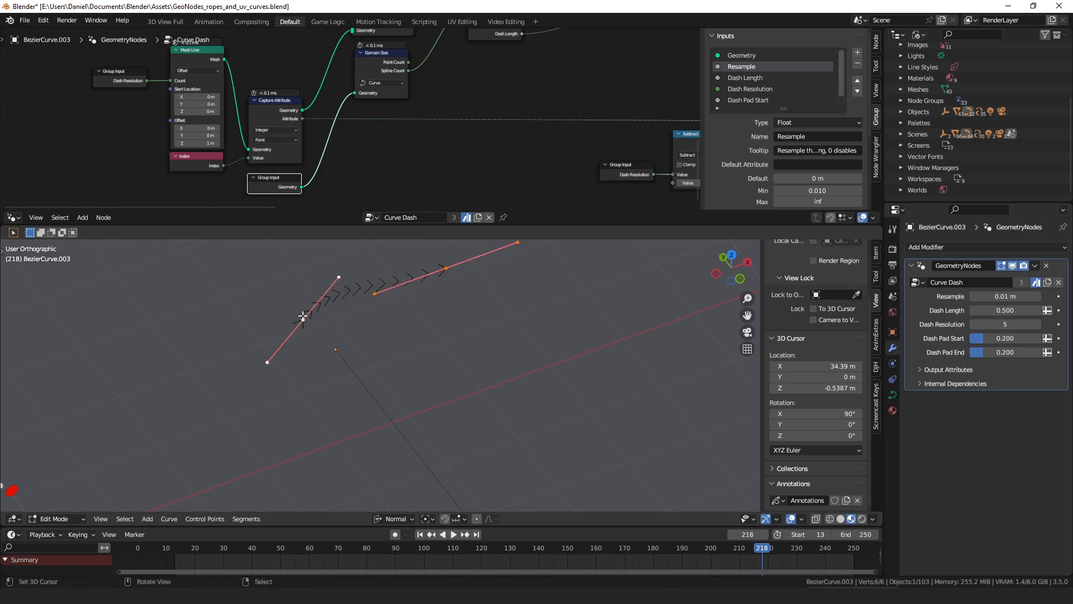
key(shift+d)
click(434, 359)
Step: Rotate the duplicated spline about -43.5° in the view and add a third, differently angled spline beside it
middle_drag(434, 359, 484, 384)
key(r)
click(490, 322)
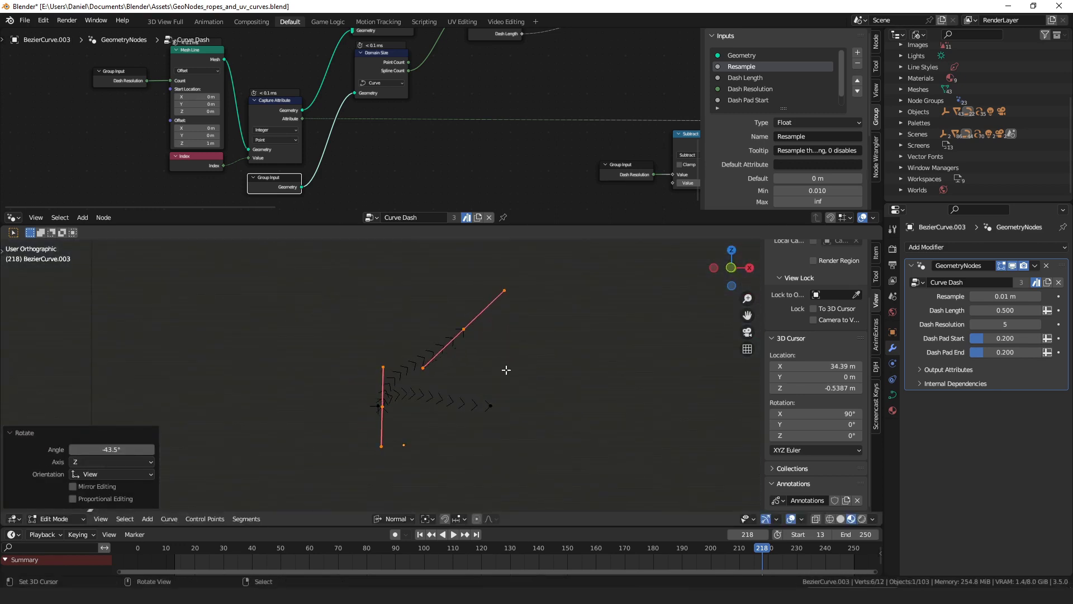
scroll(391, 383, down, 2)
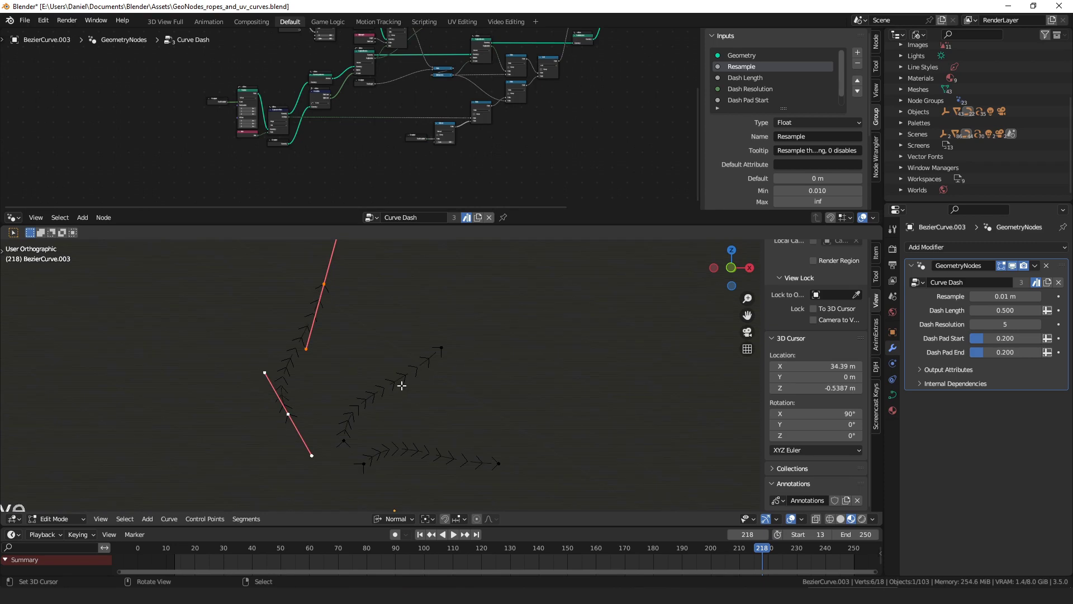
shift+middle_drag(401, 385, 406, 363)
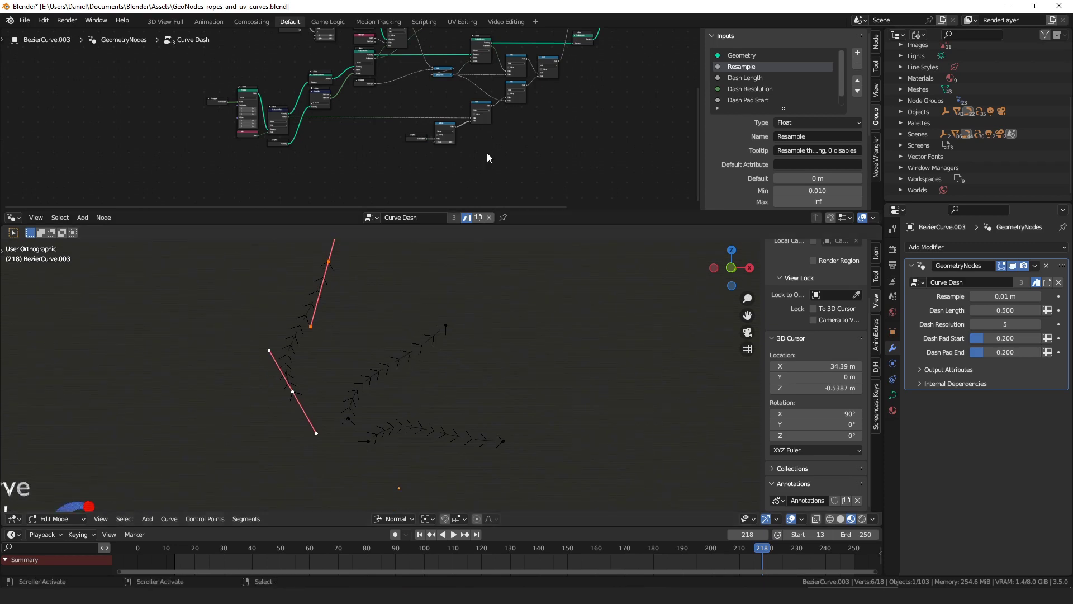
Step: Return to Object Mode and preview the Trim Curve node's dashed output on all three splines
middle_drag(578, 95, 460, 149)
key(Tab)
middle_drag(563, 128, 372, 204)
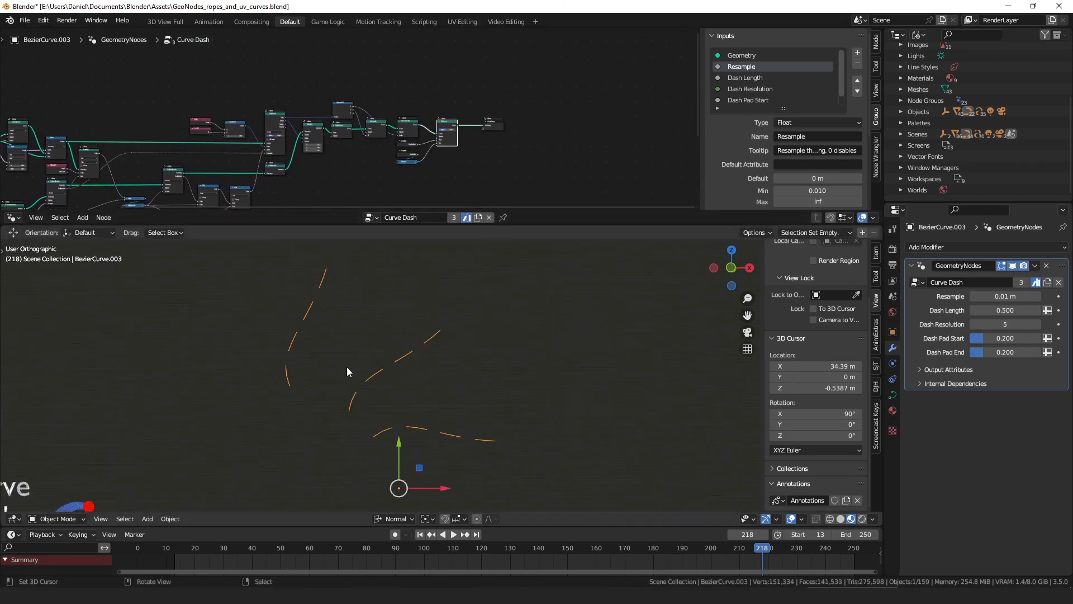
Step: Enter Edit Mode on the curve and examine the first Duplicate Elements node with the Spline Length and Sample Index nodes around it
middle_drag(240, 181, 551, 72)
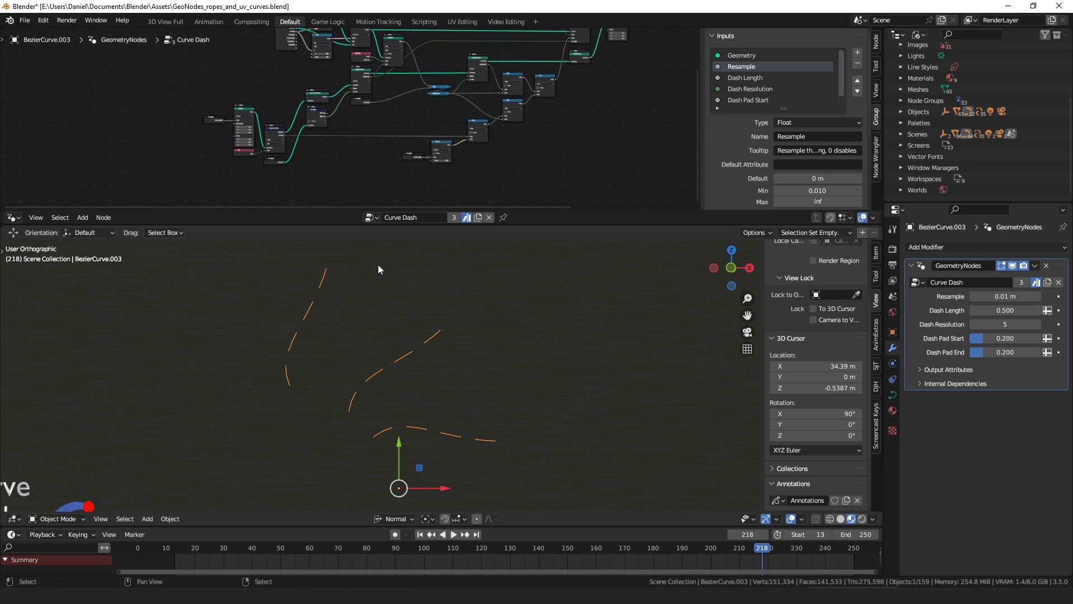
middle_drag(444, 85, 410, 127)
scroll(267, 153, up, 5)
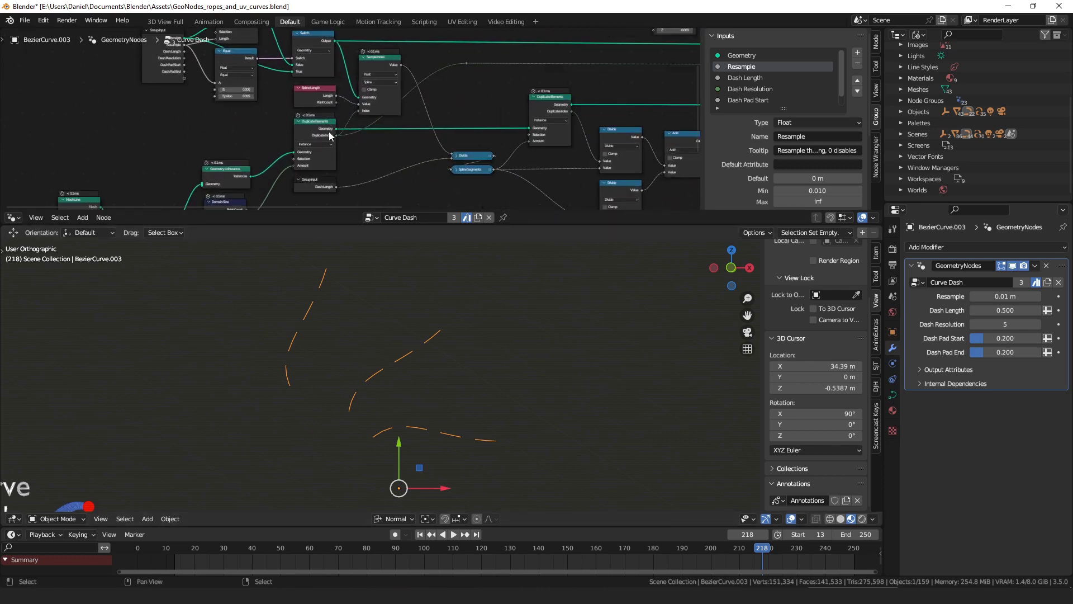
middle_drag(356, 83, 325, 49)
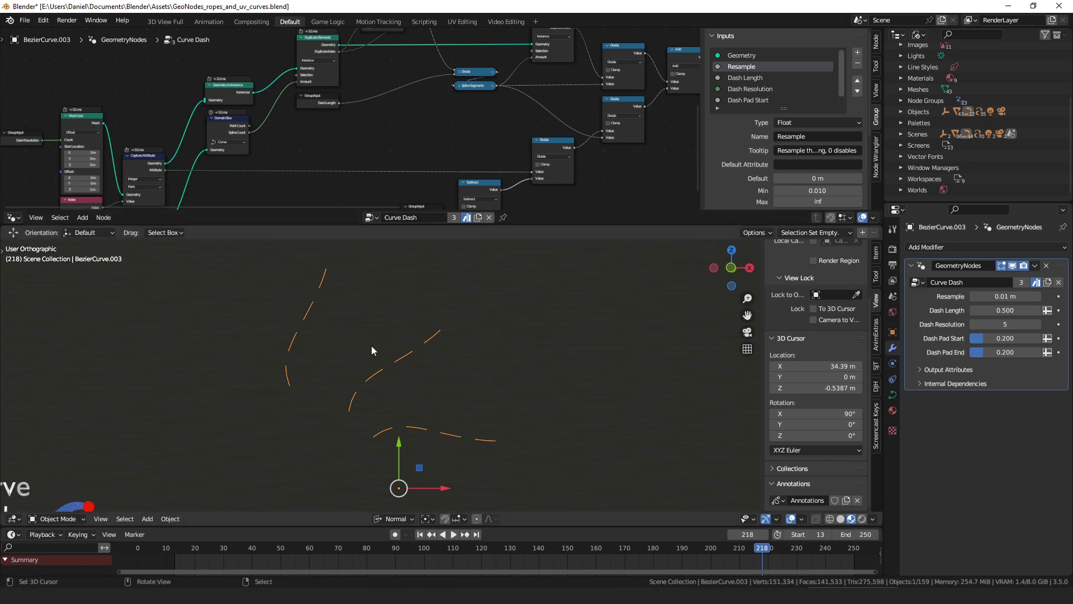
key(Tab)
middle_drag(327, 46, 292, 96)
scroll(291, 96, up, 2)
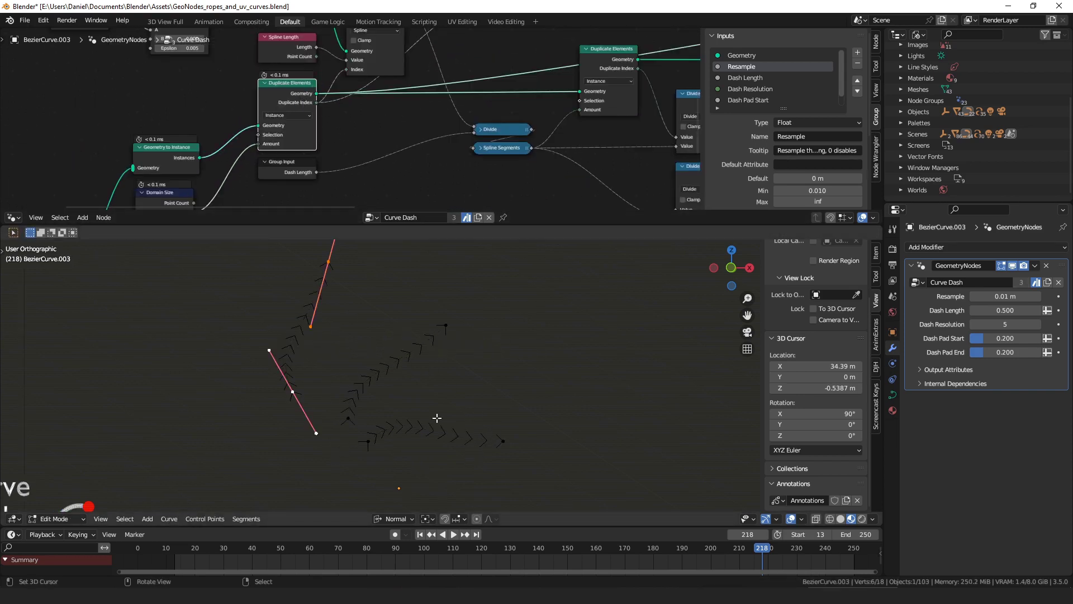
middle_drag(383, 78, 353, 110)
middle_drag(360, 73, 378, 103)
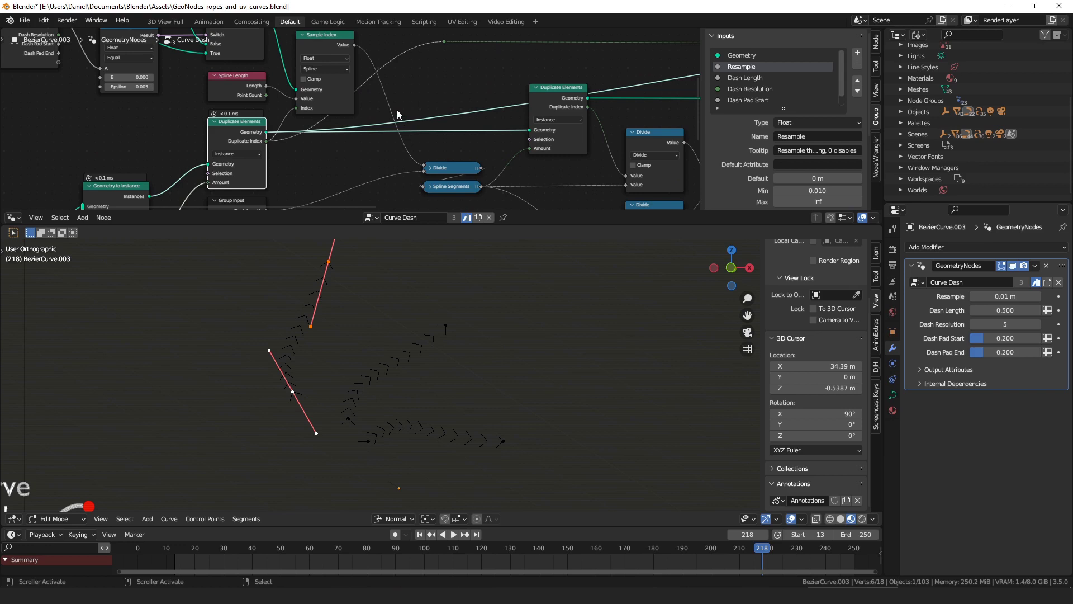
middle_drag(399, 114, 407, 76)
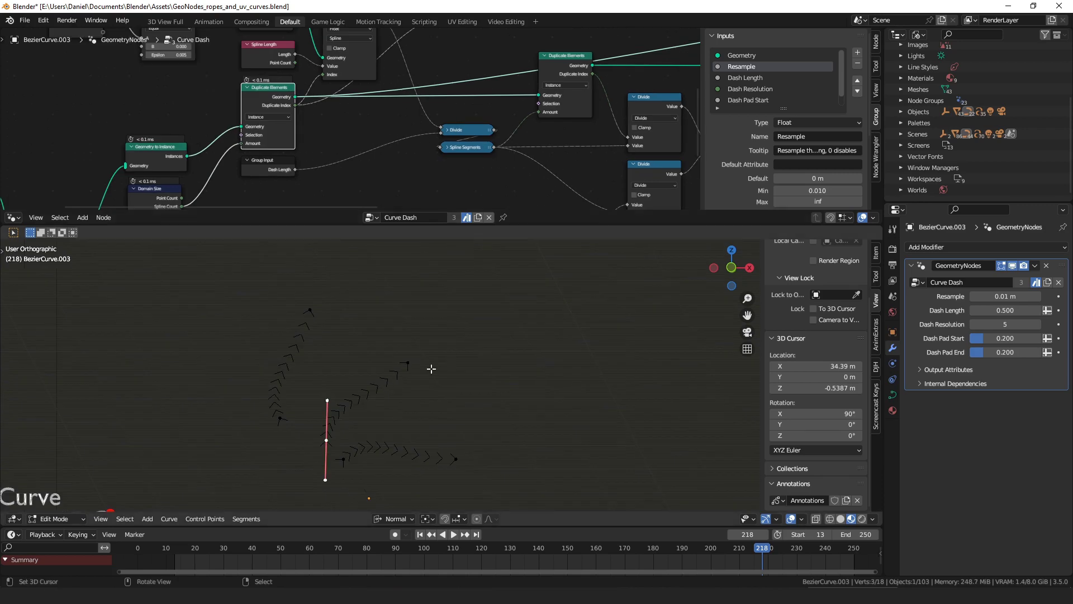
Step: Lengthen the middle spline by moving its upper end point about 2.78 m in X, 0.6 m in Y and 1.36 m in Z
right_click(429, 367)
middle_drag(429, 367, 416, 361)
key(g)
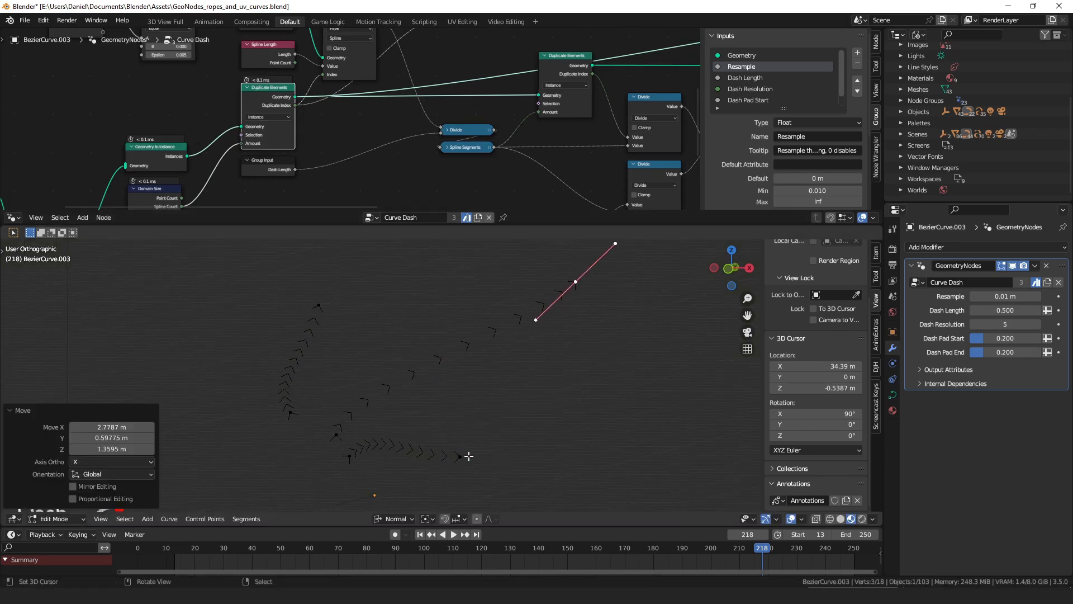
Step: Shorten the lowest spline by moving its far end point inward and scale that point's handles to 0.336
key(g)
click(455, 447)
key(s)
click(454, 446)
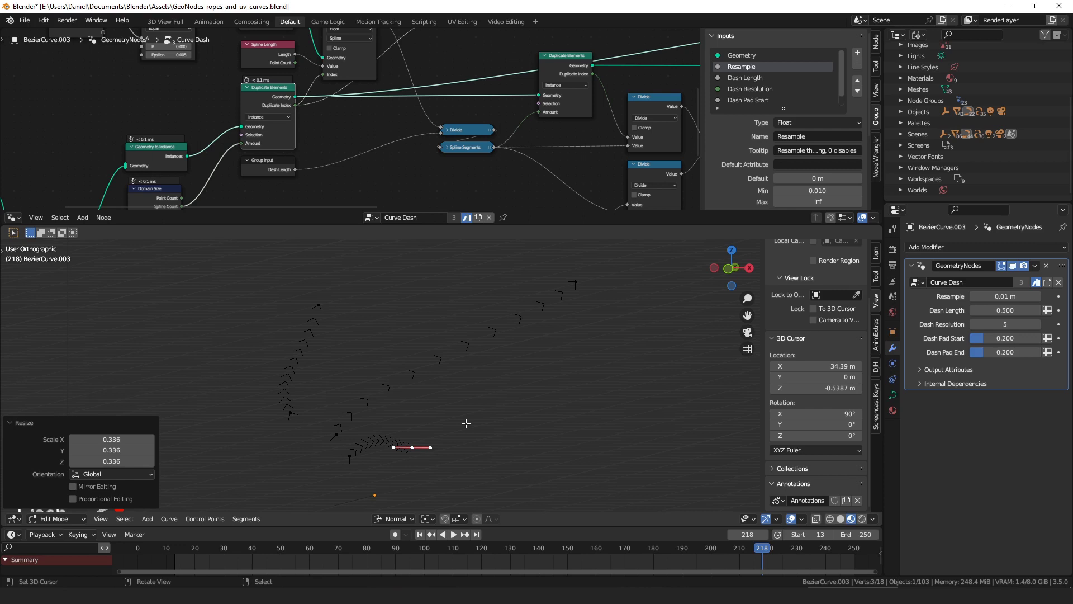
Step: Examine how the first Duplicate Elements node's index and the Spline Length node feed the Sample Index node
middle_drag(459, 153, 382, 125)
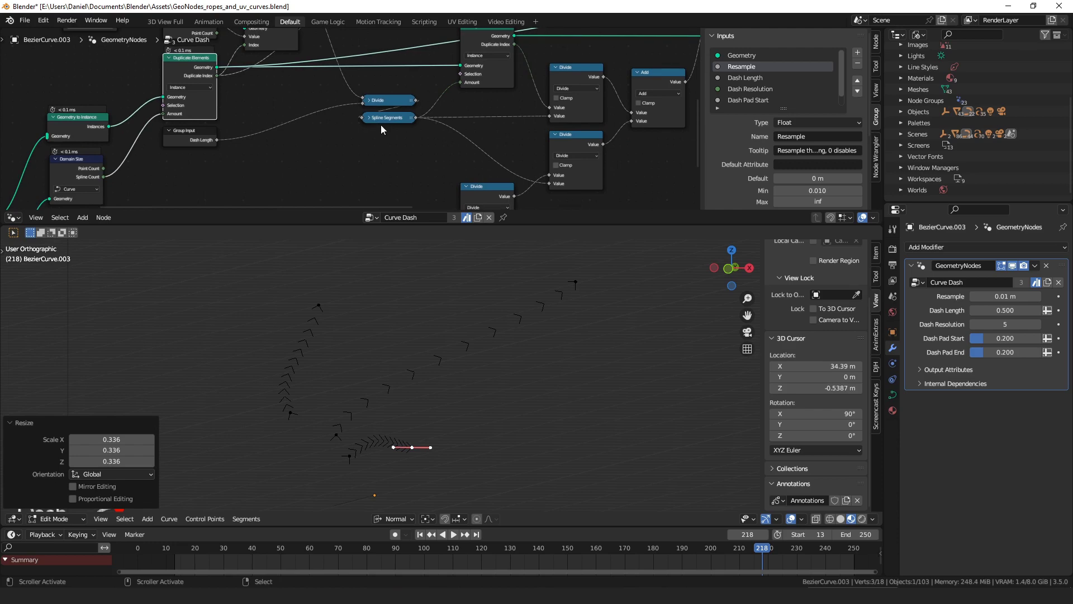
click(193, 138)
scroll(185, 145, up, 5)
drag(224, 142, 223, 144)
middle_drag(304, 81, 321, 147)
drag(228, 149, 228, 151)
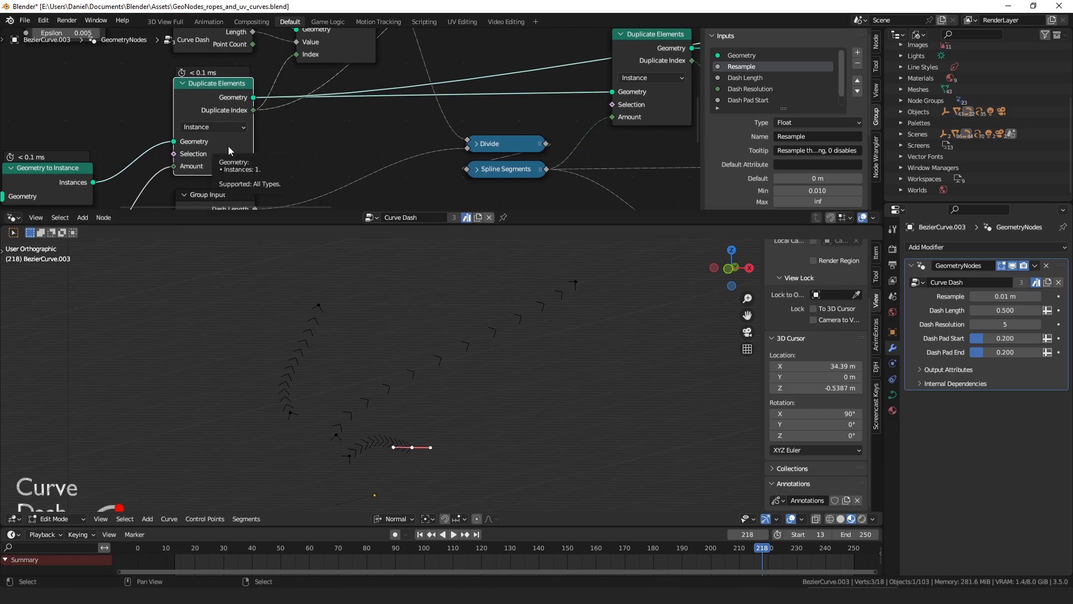
mouse_move(304, 114)
middle_down()
mouse_move(321, 112)
mouse_move(308, 135)
middle_up()
middle_drag(328, 75, 309, 127)
drag(312, 115, 312, 112)
middle_drag(317, 102, 312, 119)
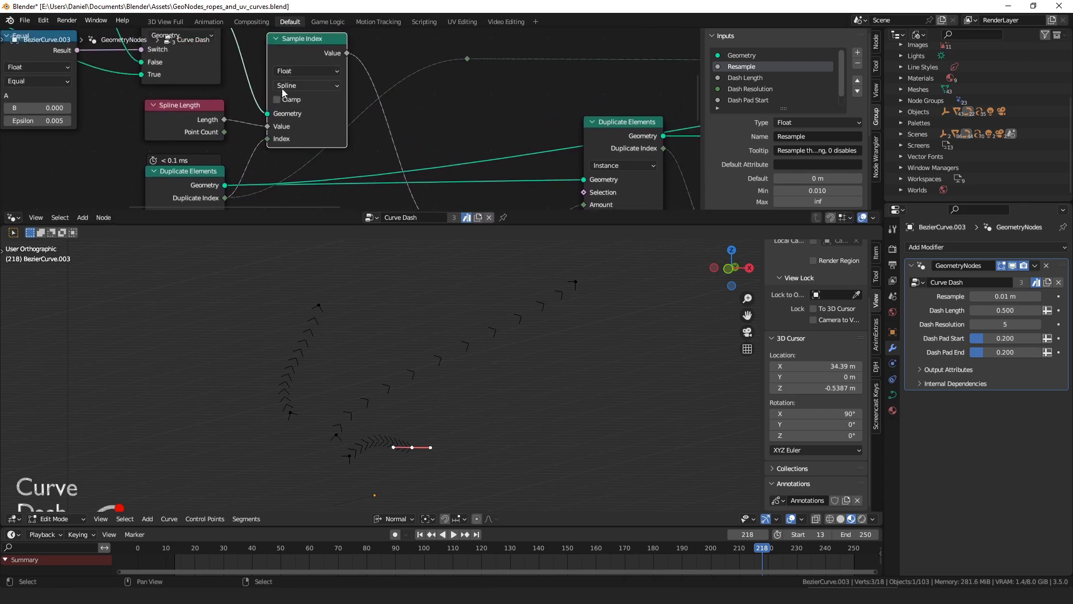
middle_drag(287, 84, 309, 103)
drag(222, 142, 251, 152)
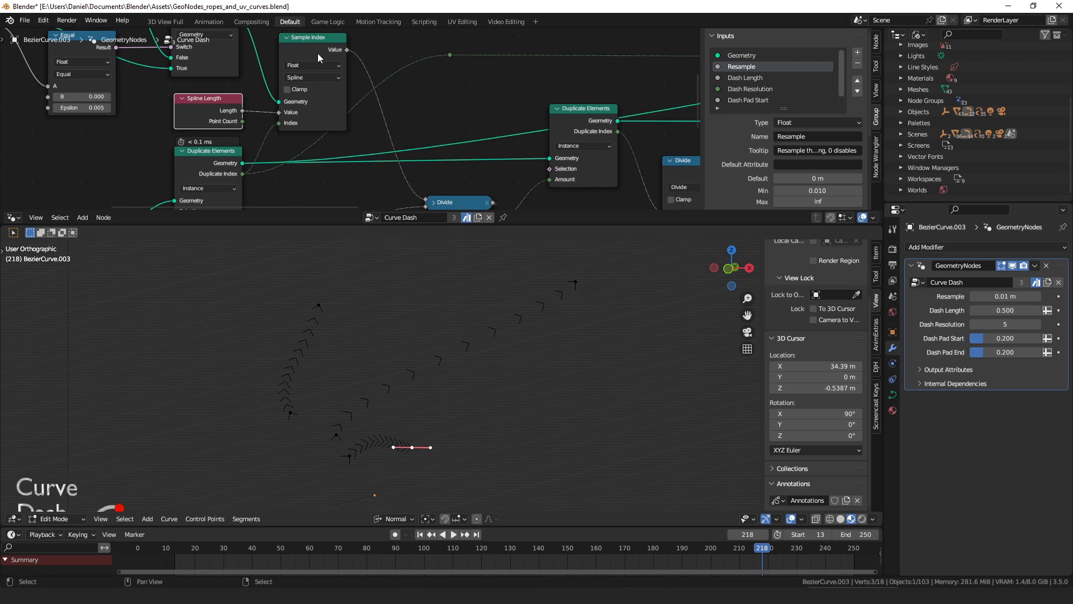
Step: Examine how the Divide and Spline Segments nodes use Dash Length to drive the second Duplicate Elements node's Amount
middle_drag(421, 134, 384, 49)
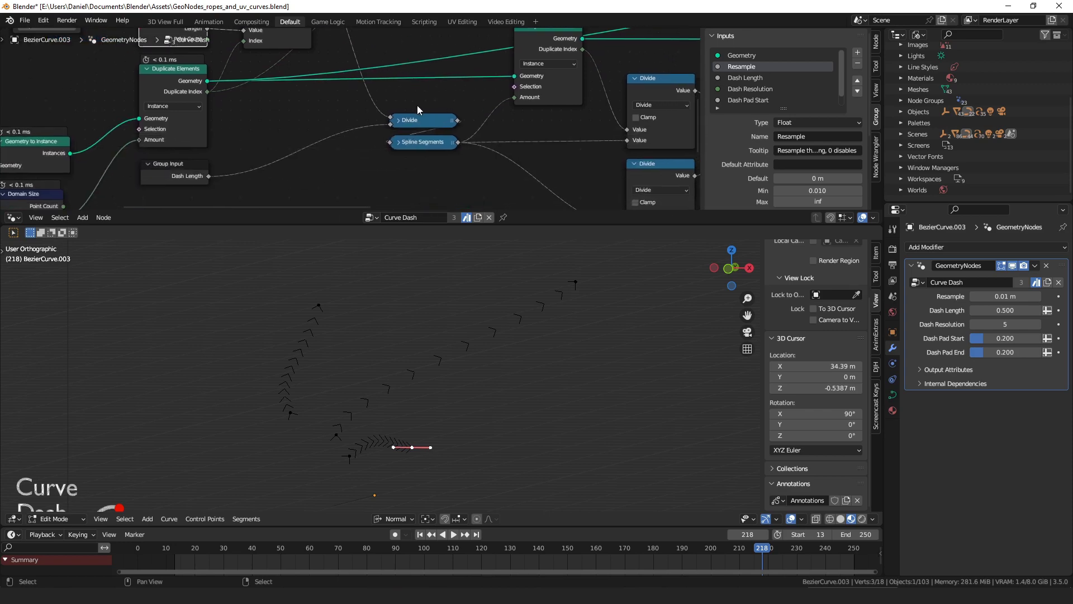
drag(418, 120, 418, 114)
drag(188, 161, 186, 158)
click(399, 142)
middle_drag(414, 150, 379, 136)
key(h)
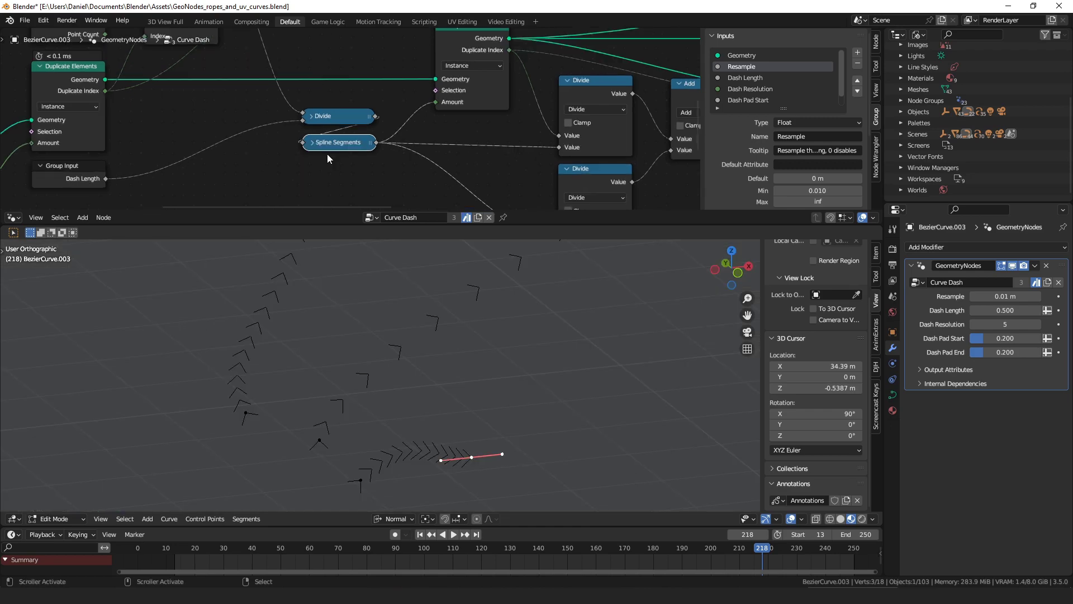
middle_drag(368, 150, 352, 156)
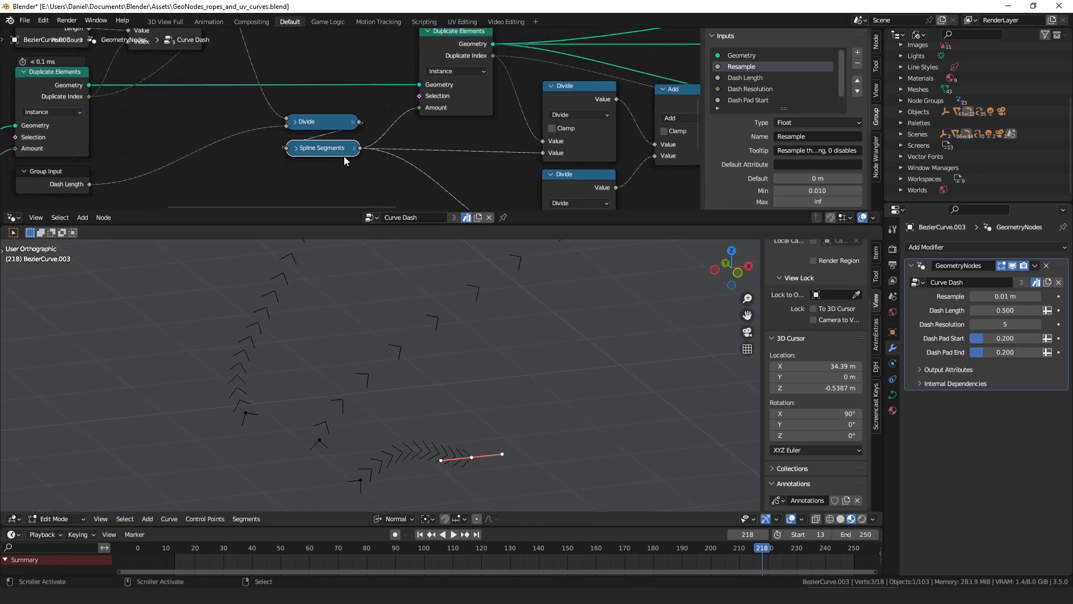
middle_drag(461, 106, 441, 129)
drag(441, 130, 437, 126)
middle_drag(452, 123, 438, 110)
scroll(439, 110, up, 1)
drag(440, 109, 437, 105)
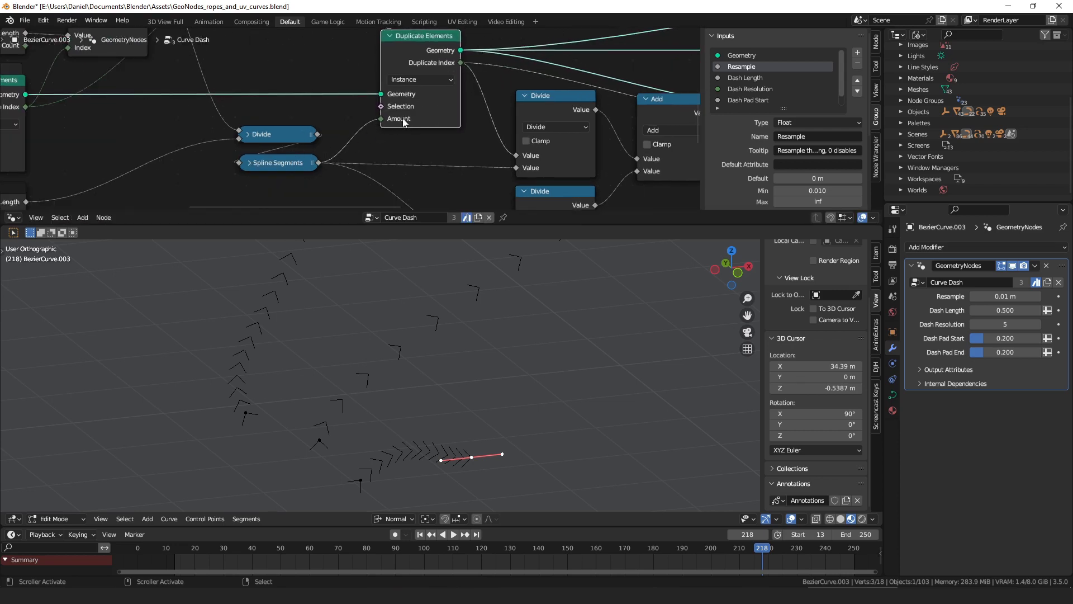
Step: Return to Object Mode, activate the Viewer on the second Duplicate Elements node and inspect its instances in the spreadsheet
scroll(452, 120, down, 2)
key(ctrl+Tab)
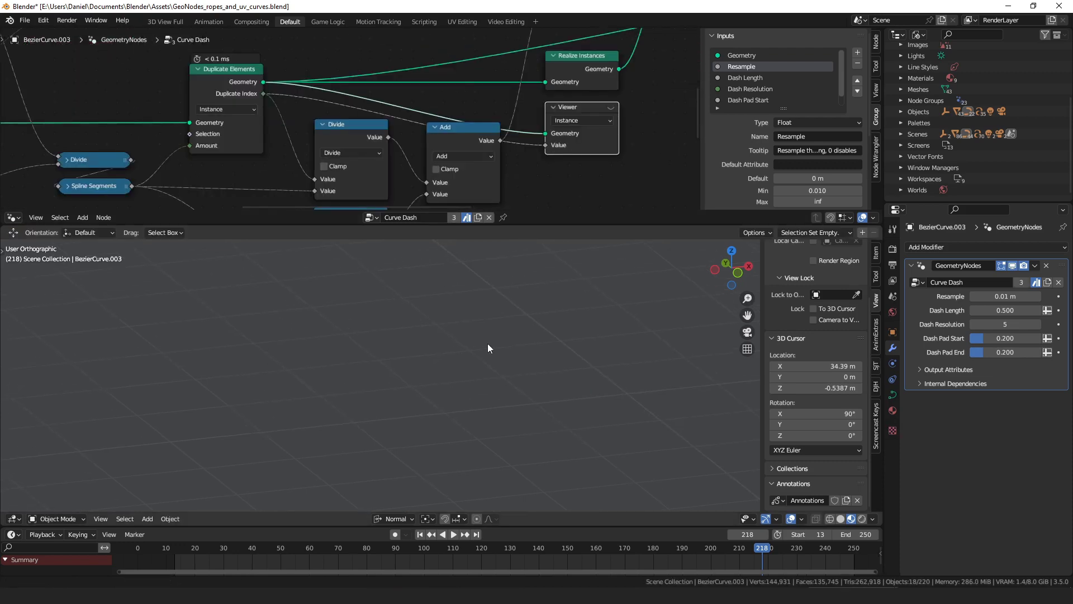
click(609, 108)
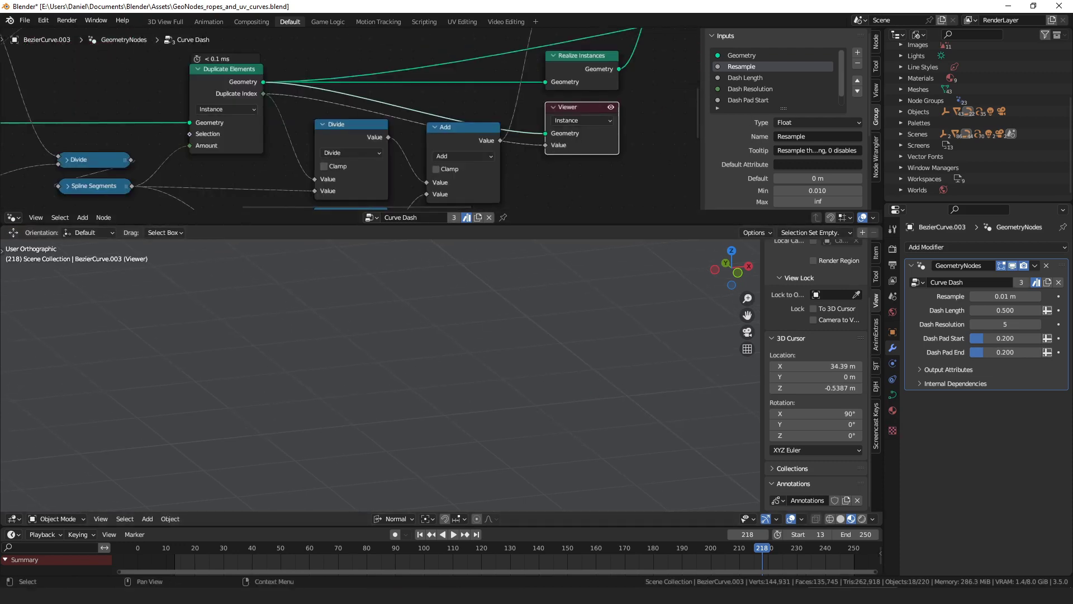
drag(1072, 195, 454, 185)
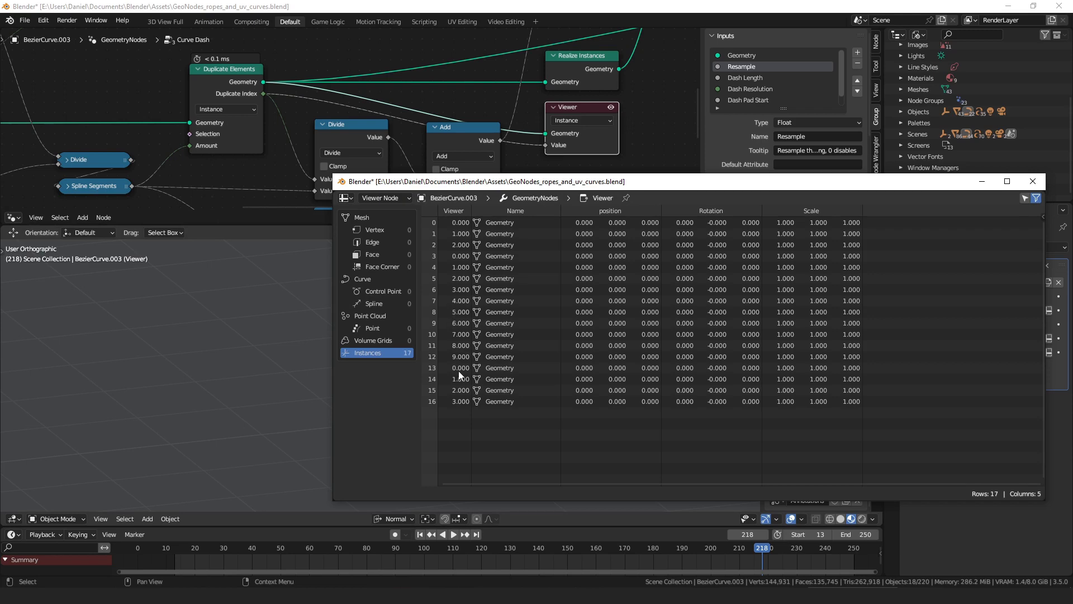
drag(523, 184, 1072, 184)
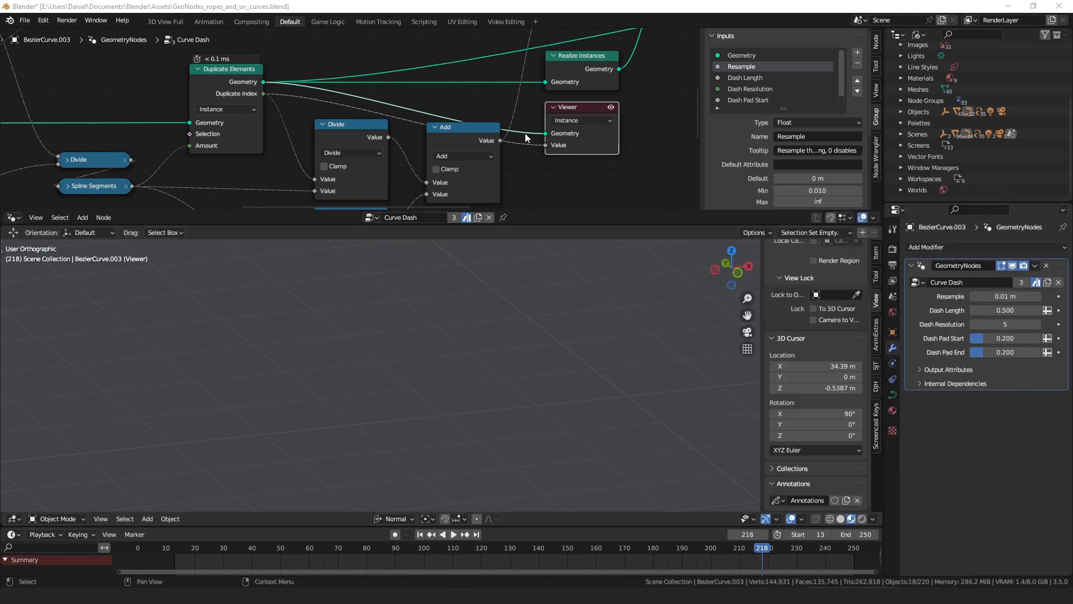
Step: Preview the Realize Instances node's output and the Set Position node's output on the curve object
scroll(525, 134, down, 4)
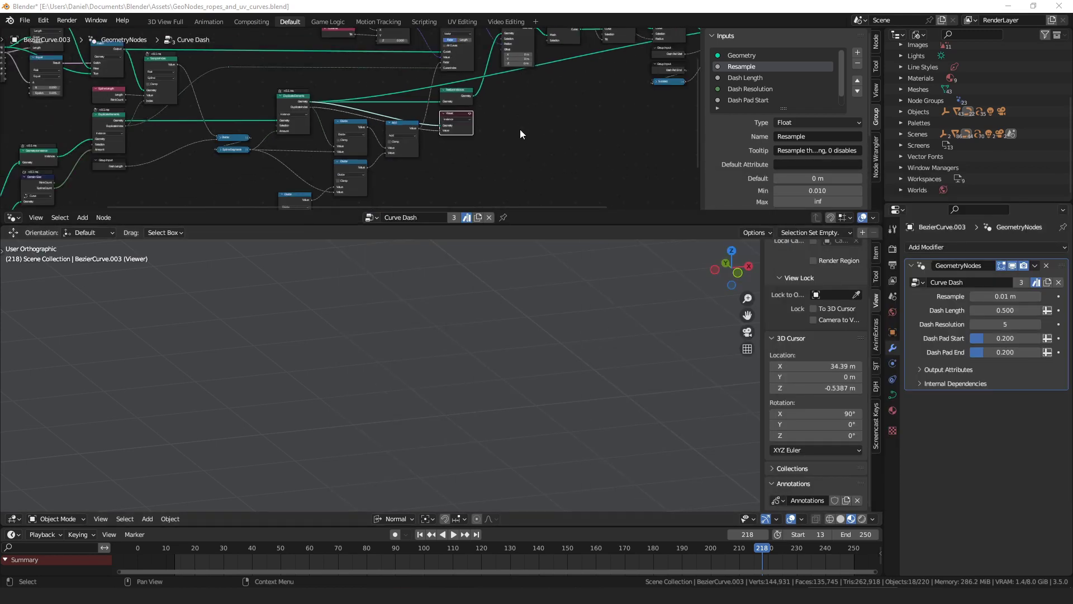
scroll(487, 412, down, 3)
mouse_move(487, 411)
middle_down()
mouse_move(489, 382)
mouse_move(498, 418)
middle_up()
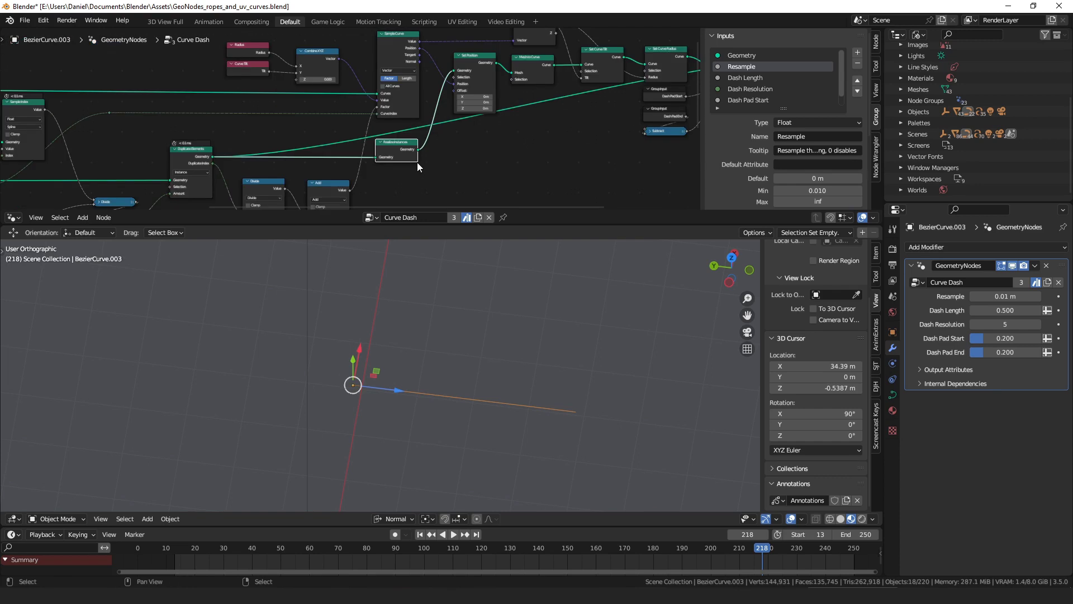
middle_drag(436, 170, 413, 169)
alt+shift+click(378, 151)
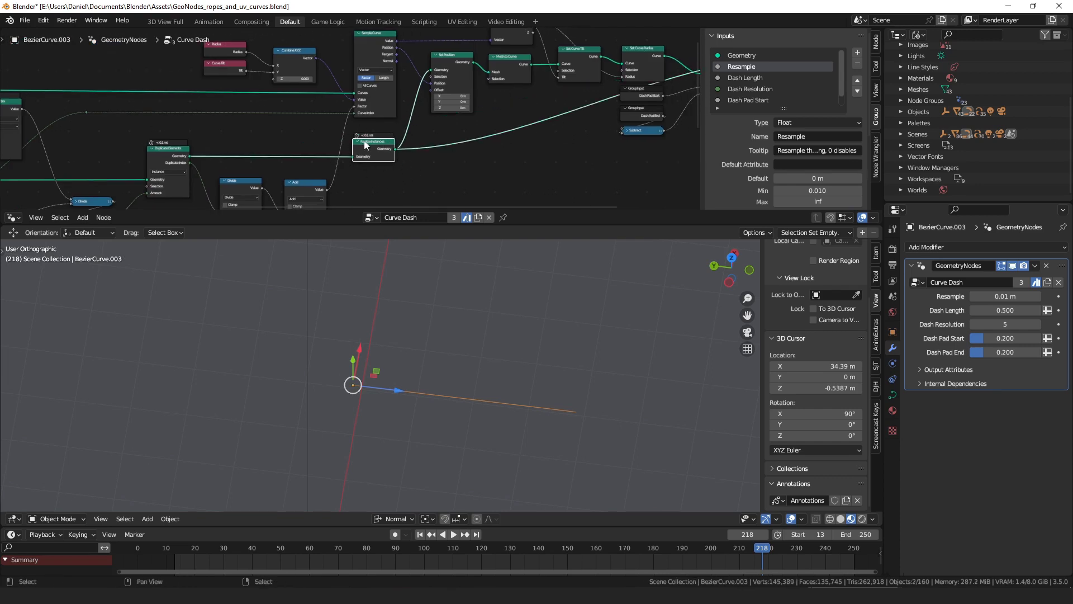
middle_drag(468, 94, 404, 129)
ctrl+shift+click(394, 93)
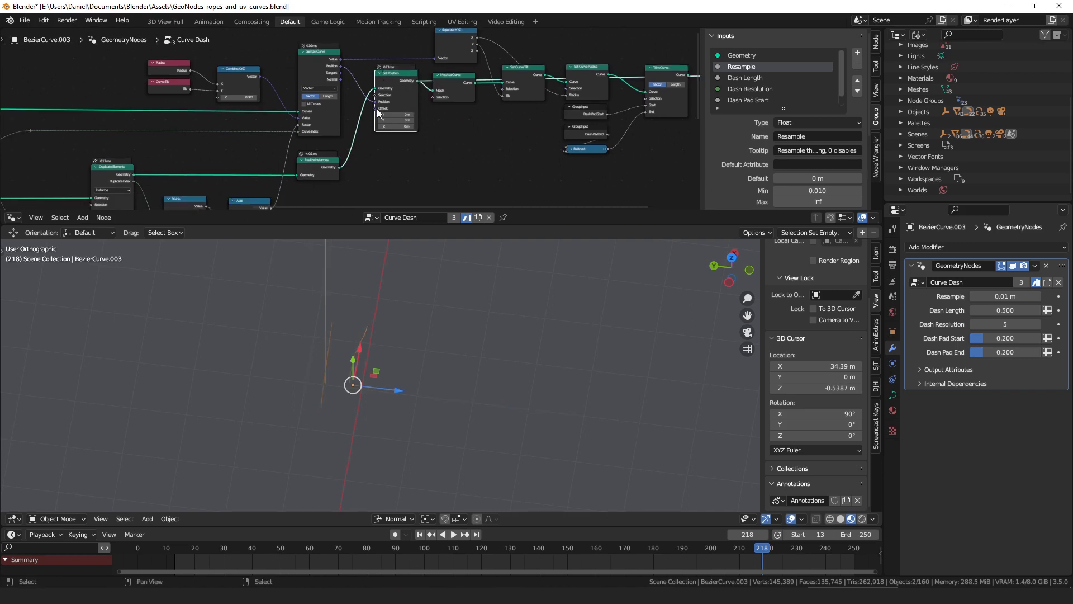
Step: Examine the Sample Curve node and the Radius, Curve Tilt and Combine XYZ nodes that supply its Value input
middle_drag(355, 77, 364, 81)
middle_drag(371, 118, 406, 114)
click(397, 108)
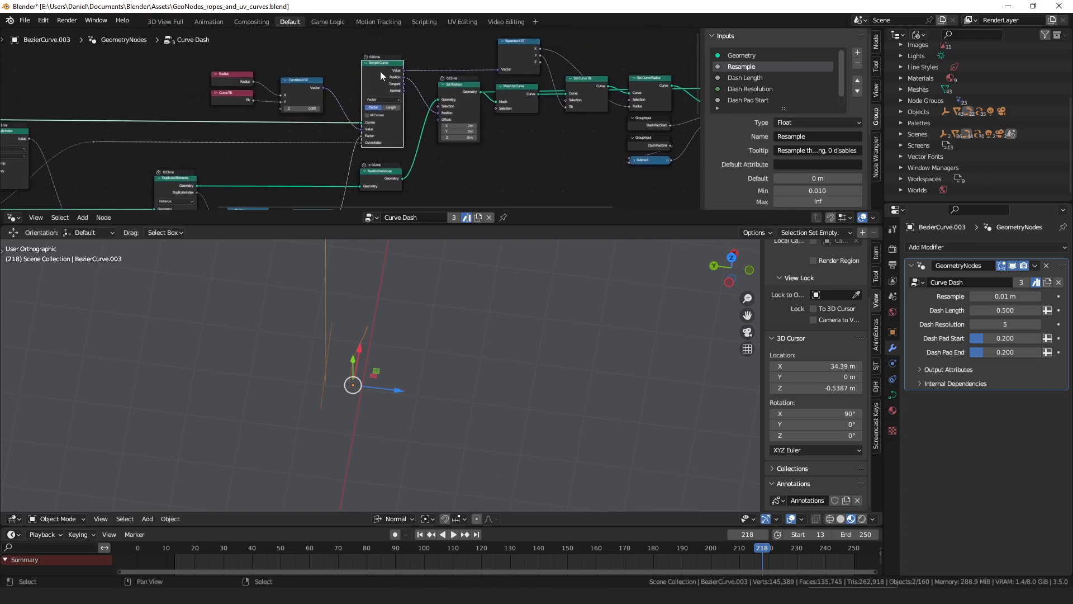
scroll(414, 99, up, 2)
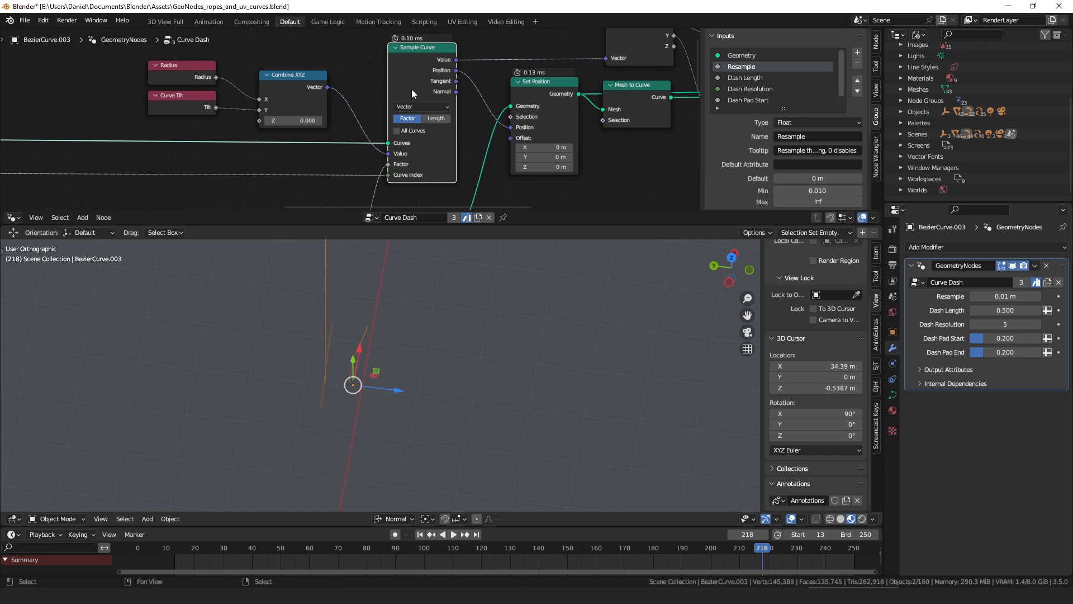
drag(292, 80, 285, 72)
drag(192, 78, 189, 100)
click(190, 101)
drag(290, 80, 280, 78)
drag(432, 144, 433, 144)
Step: Examine how the Sample Curve node's sampled position feeds the Set Position node before Mesh to Curve
middle_drag(484, 119, 399, 157)
drag(370, 96, 453, 63)
drag(368, 106, 430, 63)
click(455, 125)
drag(456, 127, 459, 128)
middle_drag(468, 134, 454, 79)
drag(454, 79, 454, 73)
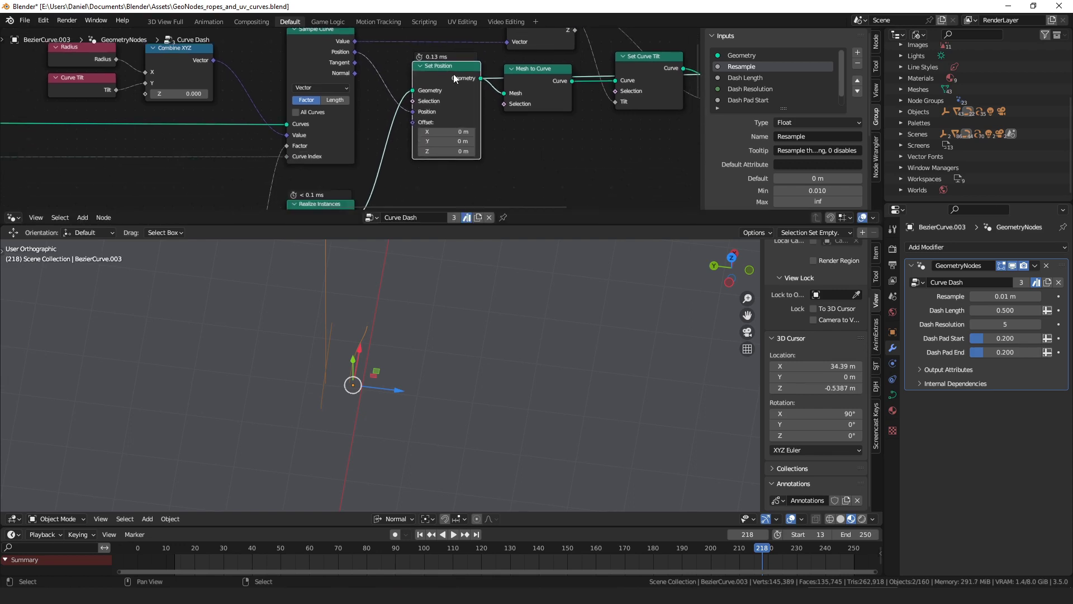
Step: Look at the Sample Curve node's Factor input and annotate the lowest spline from 0 at its start to 1 at its end
scroll(454, 73, down, 3)
middle_drag(475, 162, 521, 97)
scroll(477, 101, down, 1)
middle_drag(373, 107, 485, 92)
scroll(485, 91, up, 2)
middle_drag(566, 43, 526, 83)
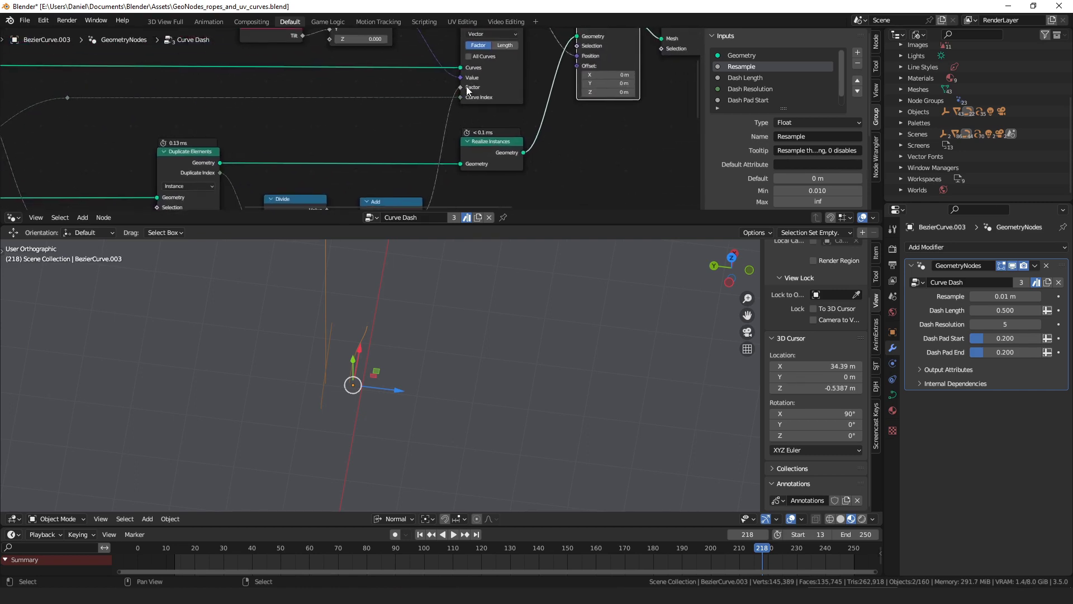
middle_drag(455, 302, 358, 341)
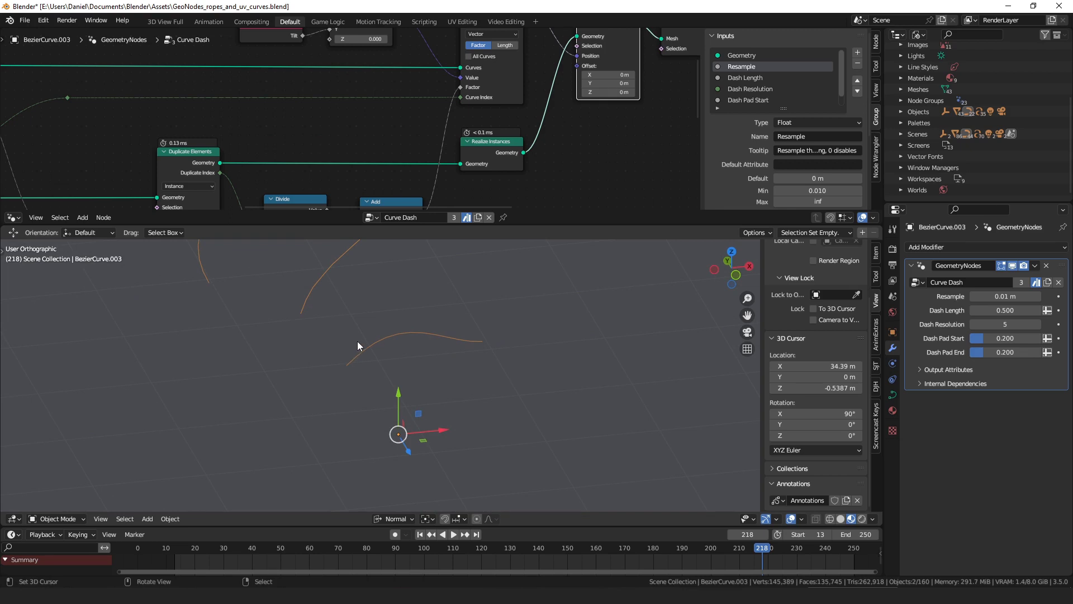
drag(350, 357, 478, 351)
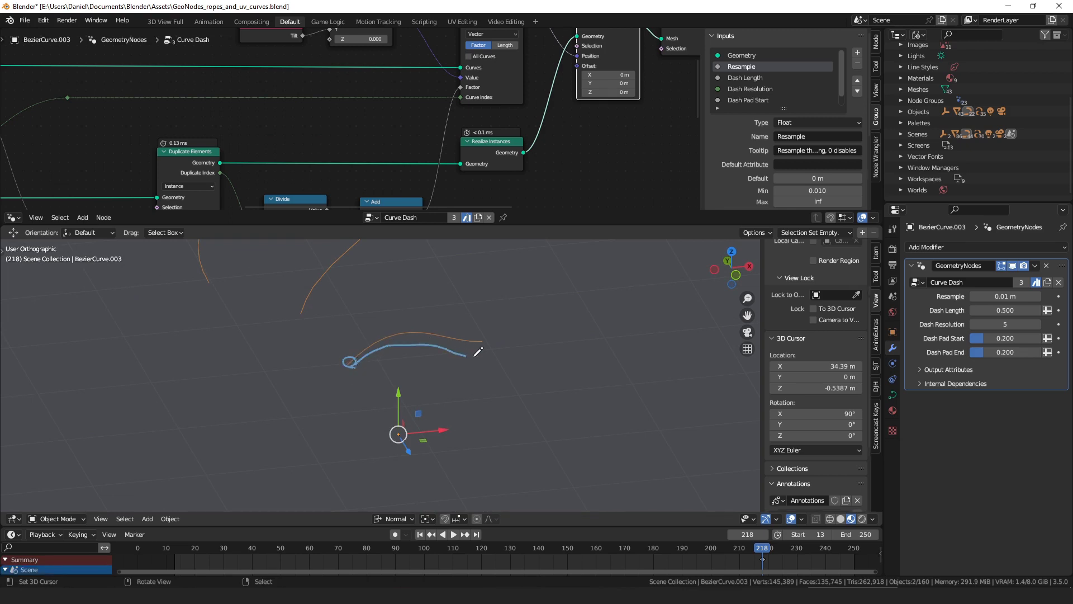
shift+middle_drag(401, 310, 436, 355)
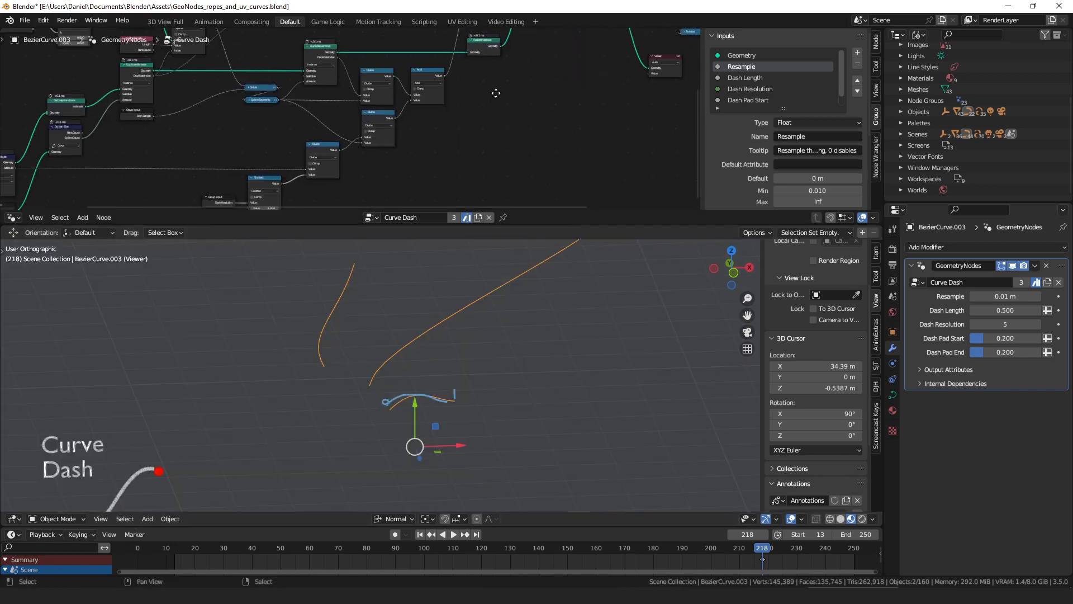
Step: Trace the Sample Curve node's Factor input back to the Add node that calculates it
middle_drag(516, 70, 410, 111)
scroll(347, 140, up, 5)
scroll(350, 138, down, 2)
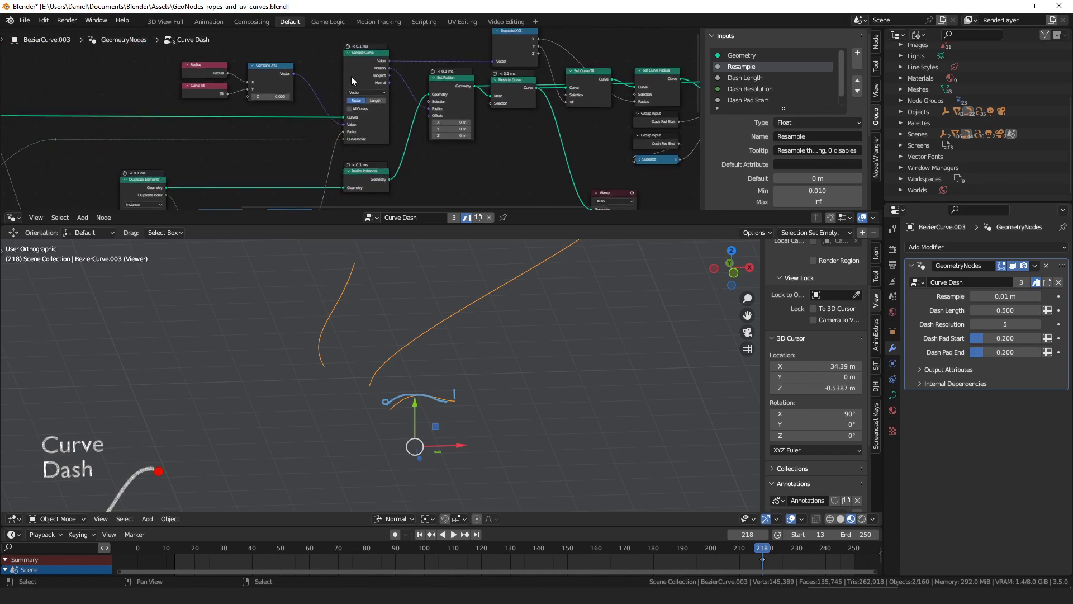
scroll(351, 76, down, 3)
middle_drag(277, 102, 512, 71)
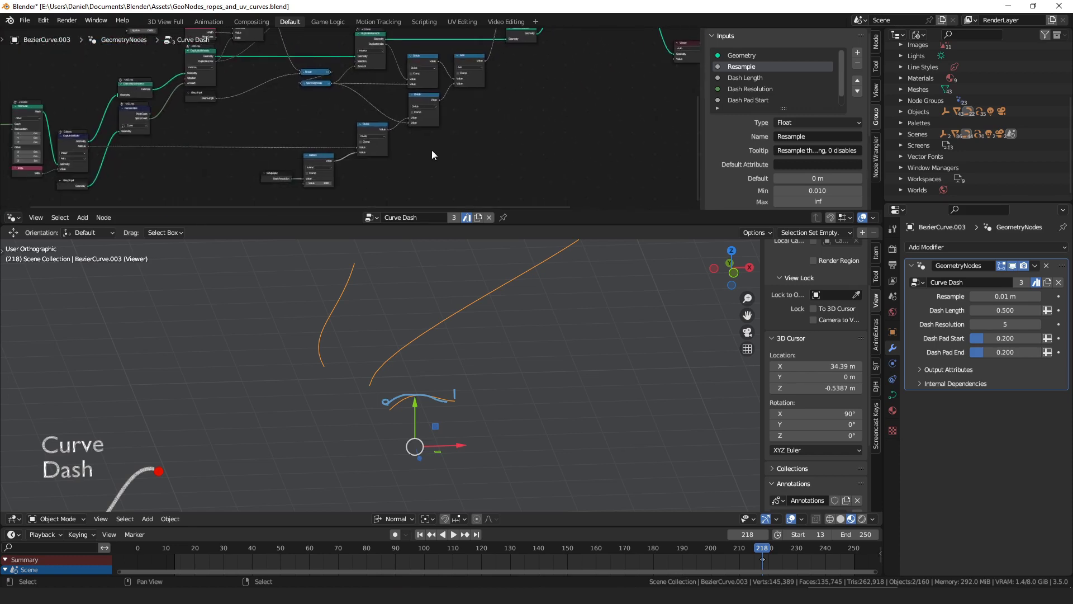
scroll(387, 124, up, 5)
middle_drag(523, 90, 475, 104)
scroll(349, 118, up, 5)
drag(354, 163, 355, 164)
scroll(360, 166, down, 4)
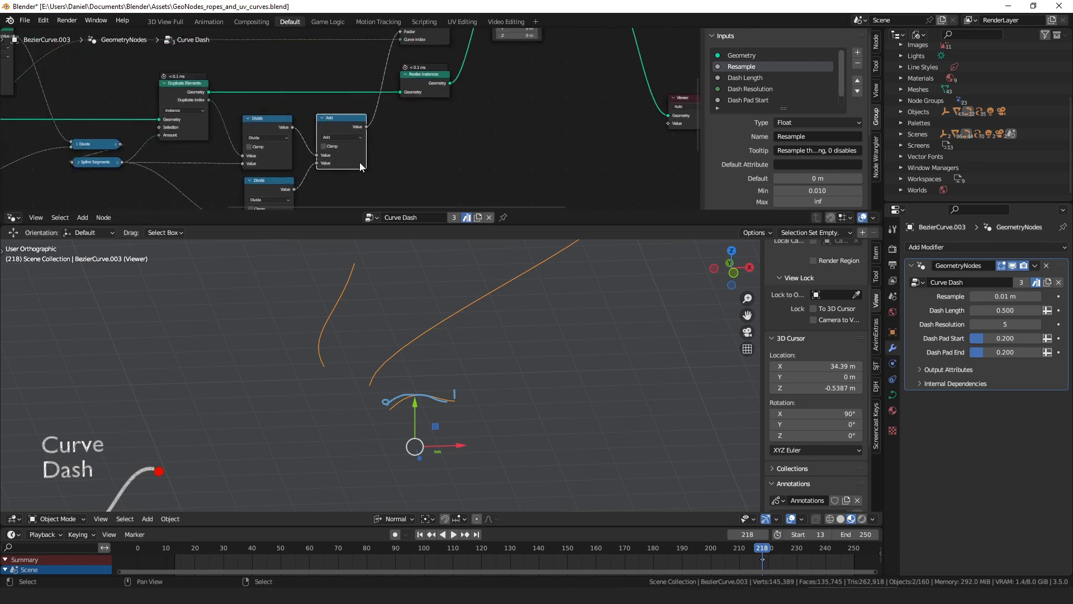
Step: Examine the two Divide nodes that supply the Add node's values
middle_drag(369, 137, 547, 103)
drag(426, 92, 426, 92)
drag(430, 152, 427, 154)
scroll(430, 145, down, 6)
scroll(447, 139, up, 7)
middle_drag(525, 144, 485, 82)
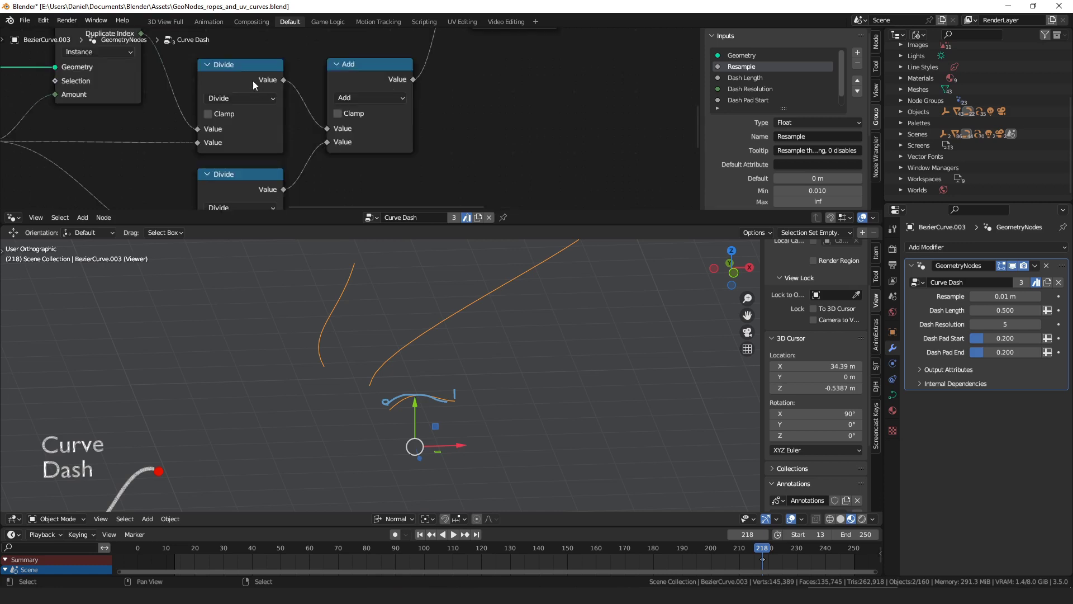
Step: Trace the upper Divide node's inputs back to Duplicate Elements' Duplicate Index and the Spline Segments node
click(253, 80)
middle_drag(253, 81, 417, 99)
scroll(417, 99, down, 2)
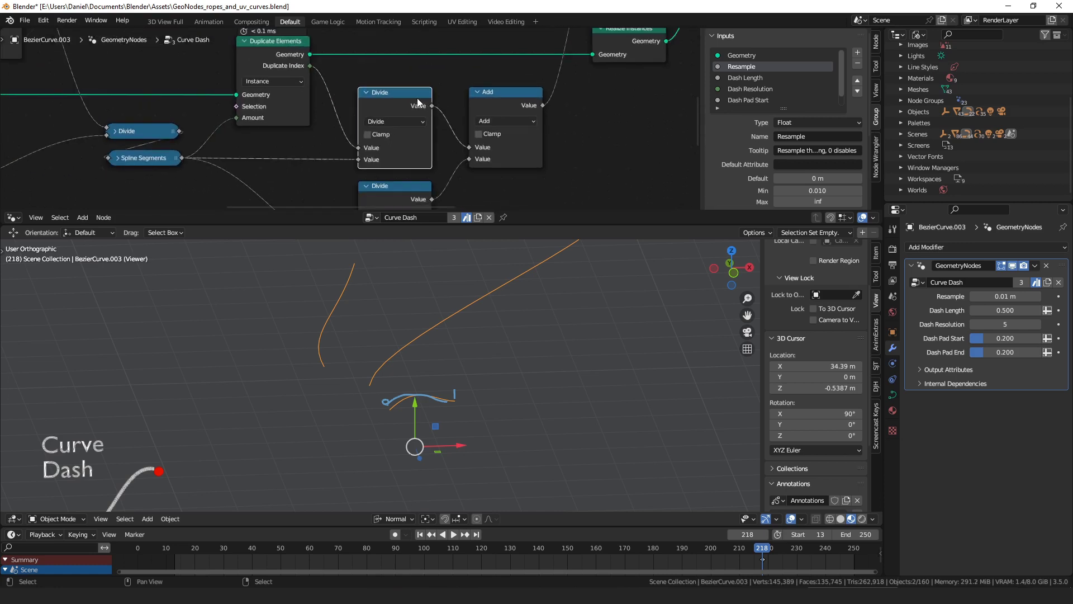
mouse_move(414, 79)
middle_down()
mouse_move(448, 83)
mouse_move(424, 87)
middle_up()
click(434, 72)
drag(317, 78, 406, 81)
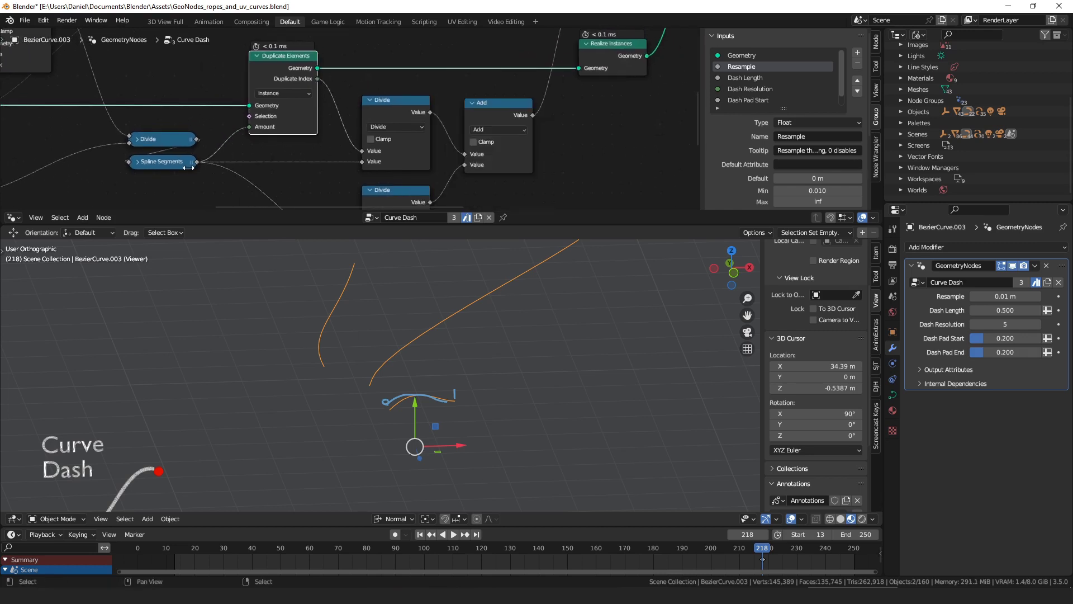
drag(196, 163, 230, 186)
Step: Connect the Add node's value to the Viewer and inspect the resulting gradient along each spline
middle_drag(576, 127, 364, 135)
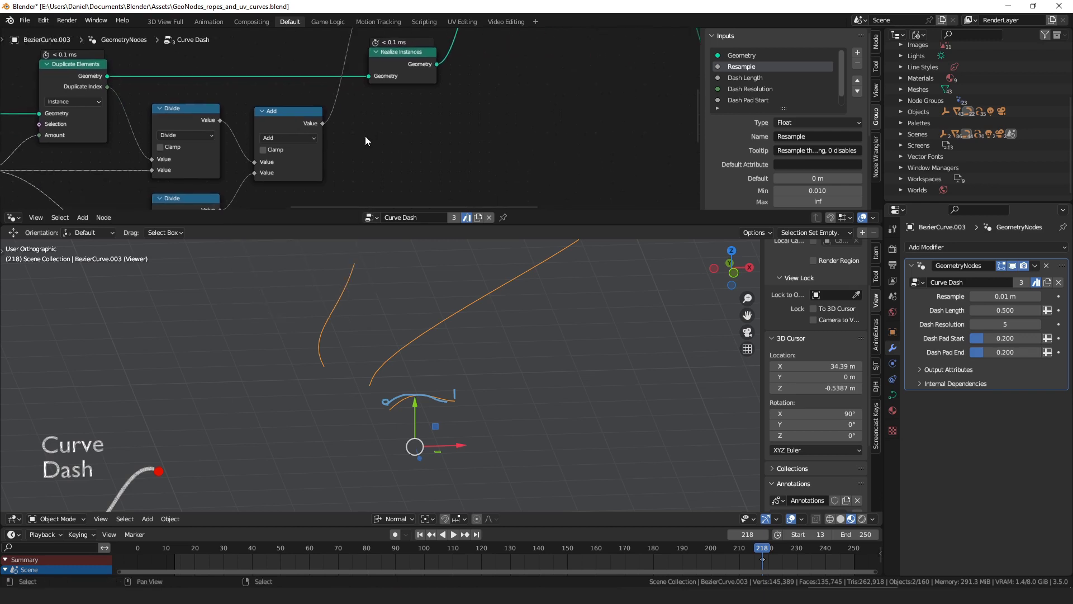
scroll(360, 116, down, 4)
drag(330, 122, 633, 118)
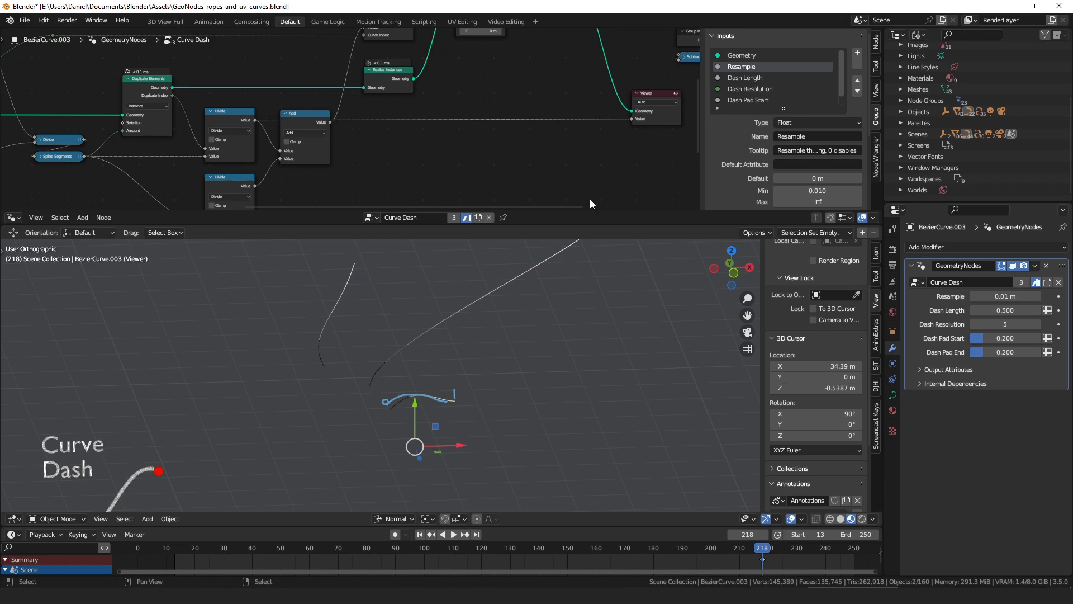
scroll(350, 398, up, 3)
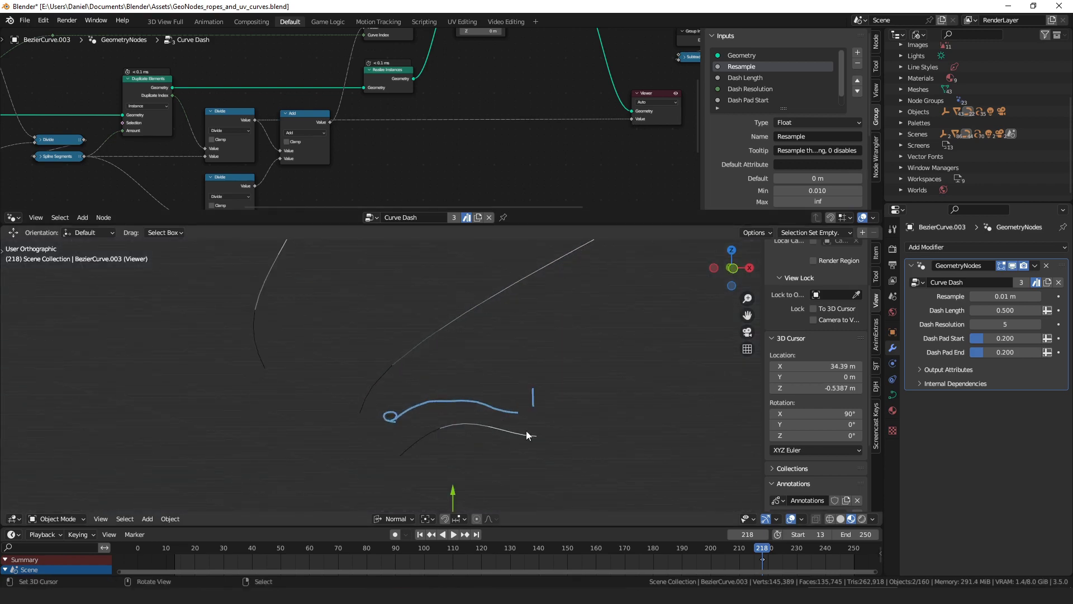
scroll(528, 439, down, 5)
Step: Trace the lower Divide branch back to the Capture Attribute node that stores the mesh line's index
middle_drag(336, 163, 440, 102)
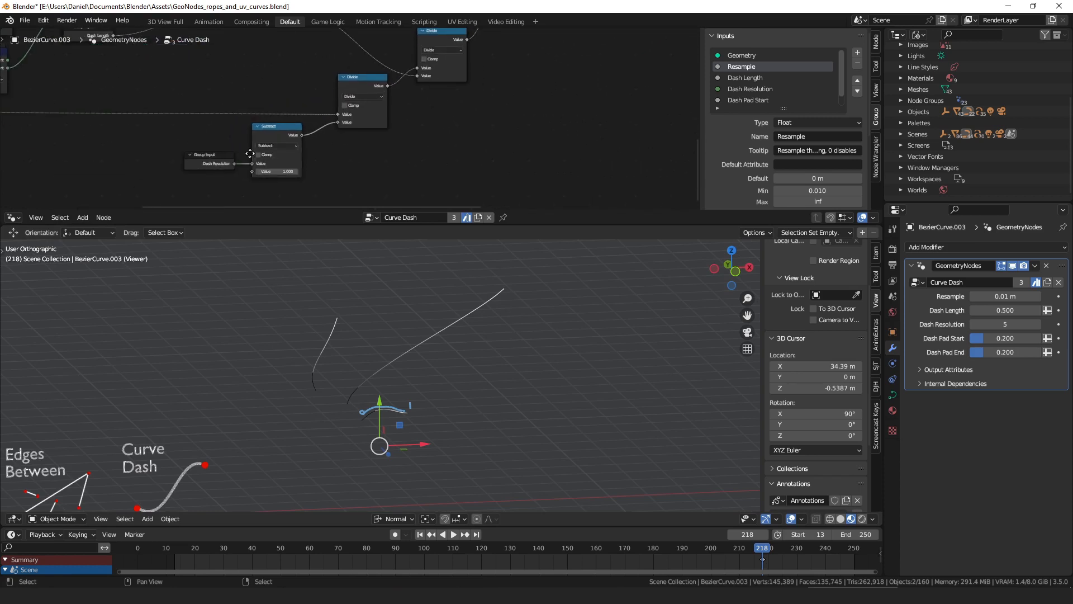
middle_drag(250, 153, 505, 135)
middle_drag(158, 82, 214, 96)
drag(214, 97, 214, 91)
middle_drag(214, 92, 336, 101)
drag(319, 103, 317, 102)
Step: Delete the annotation note drawn above the lowest spline
scroll(360, 401, up, 2)
scroll(360, 400, up, 3)
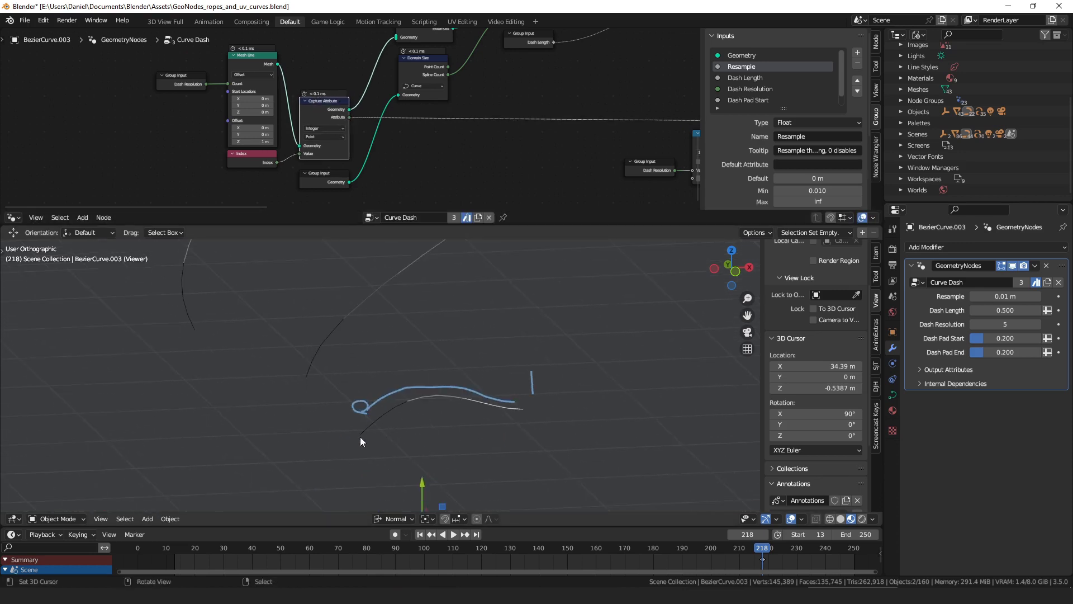
scroll(838, 414, down, 3)
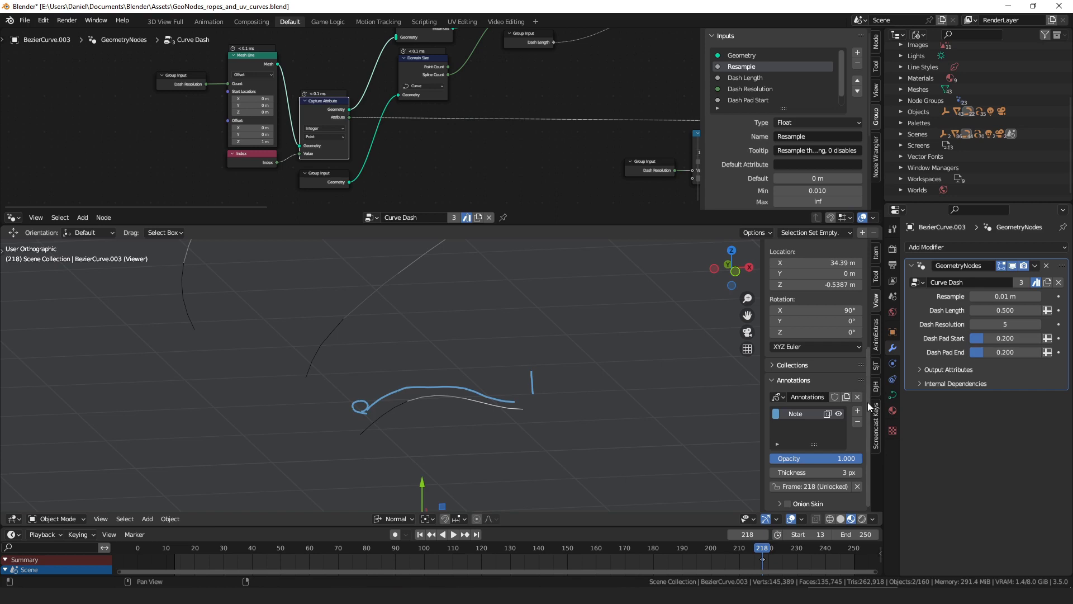
click(856, 426)
Step: Examine how the captured index is divided by Dash Resolution minus 1 through the Subtract and Divide nodes
middle_drag(574, 138, 294, 128)
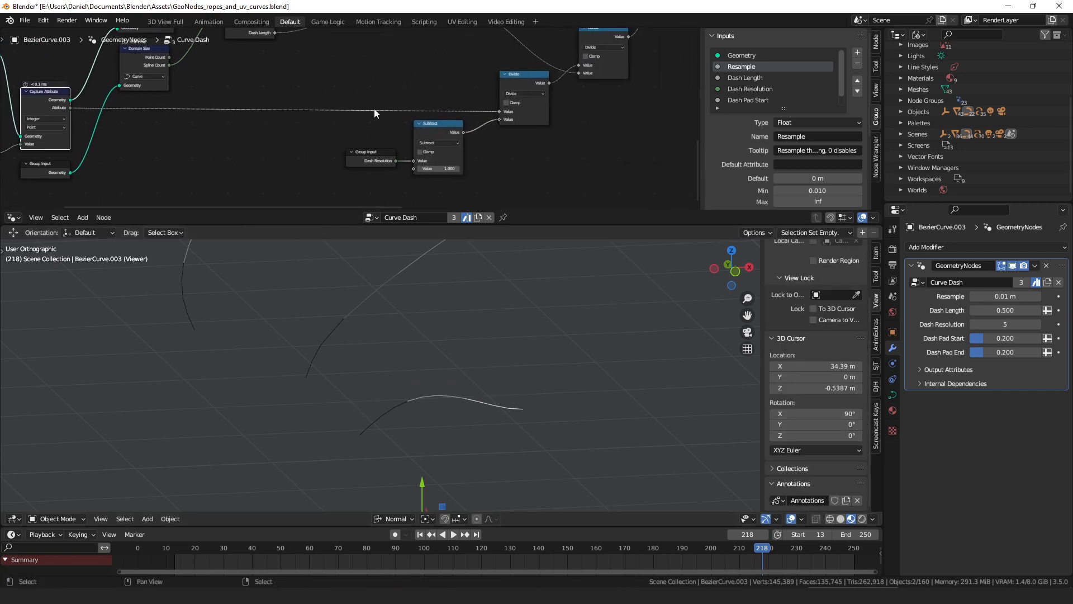
middle_drag(491, 92, 394, 106)
drag(425, 96, 425, 90)
drag(273, 170, 267, 169)
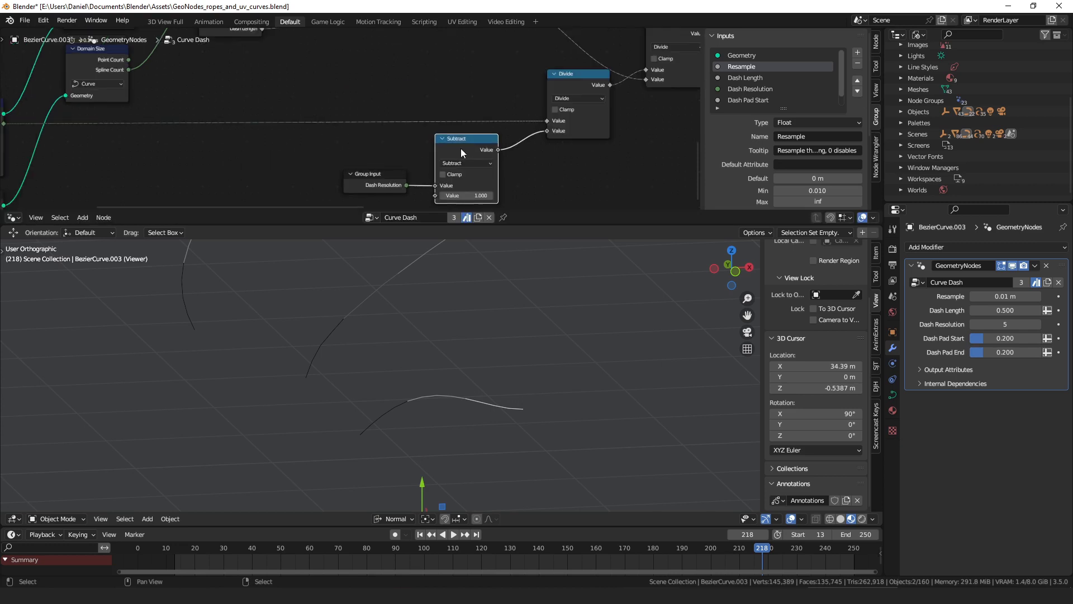
drag(461, 148, 464, 147)
scroll(464, 147, down, 2)
middle_drag(425, 158, 562, 152)
drag(192, 109, 193, 107)
middle_drag(553, 119, 413, 116)
drag(369, 153, 368, 152)
middle_drag(387, 153, 359, 139)
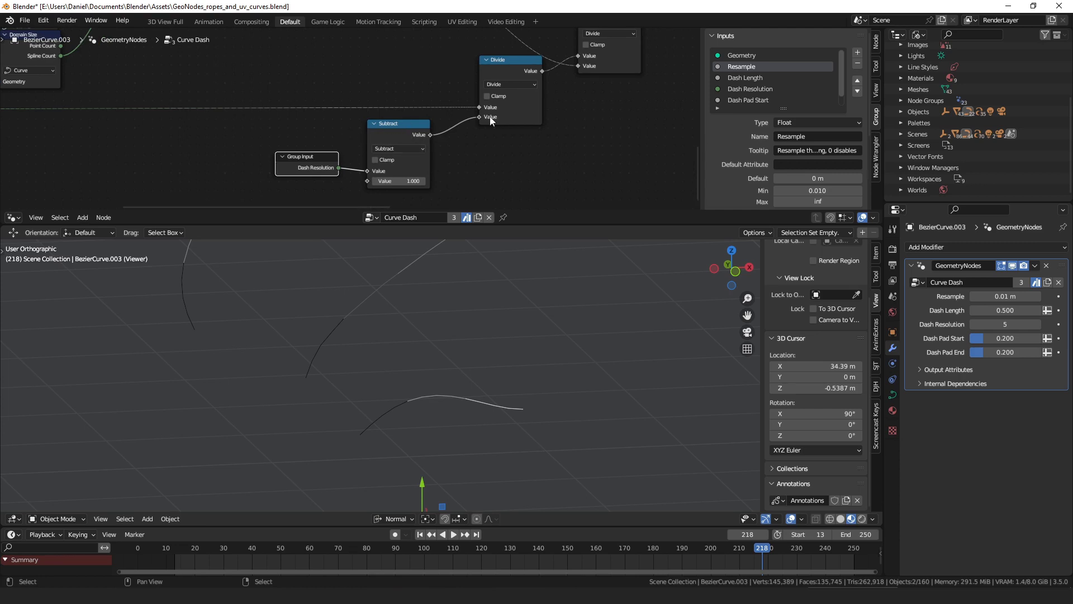
drag(420, 139, 395, 129)
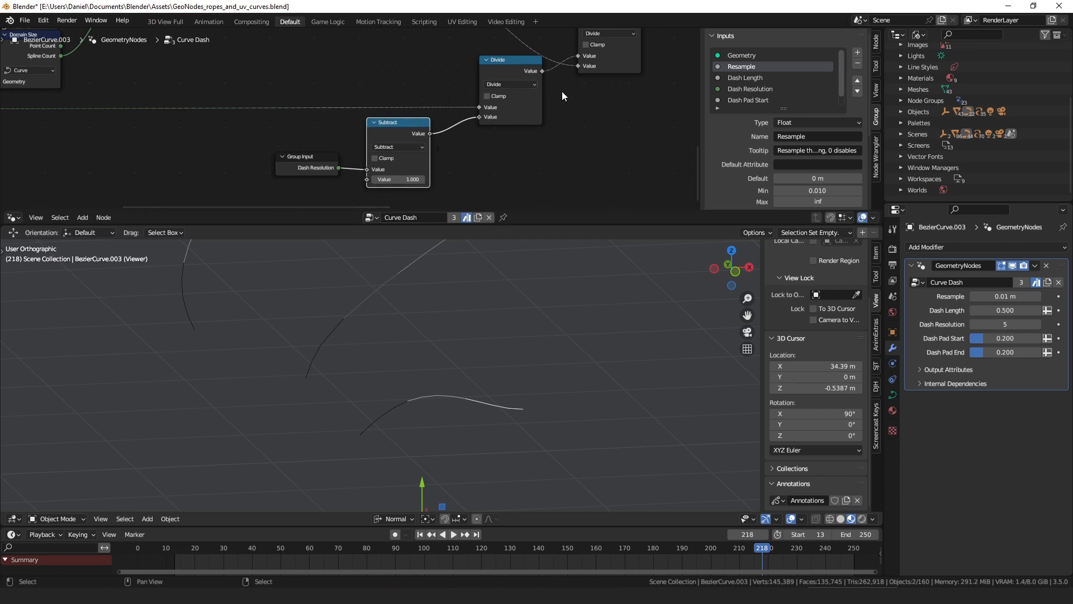
Step: Preview the value of the Divide node fed by Subtract in the Viewer and inspect the lowest spline's dashes
scroll(363, 170, down, 1)
middle_drag(564, 85, 243, 156)
scroll(242, 156, down, 1)
drag(188, 172, 579, 79)
middle_drag(509, 290, 310, 412)
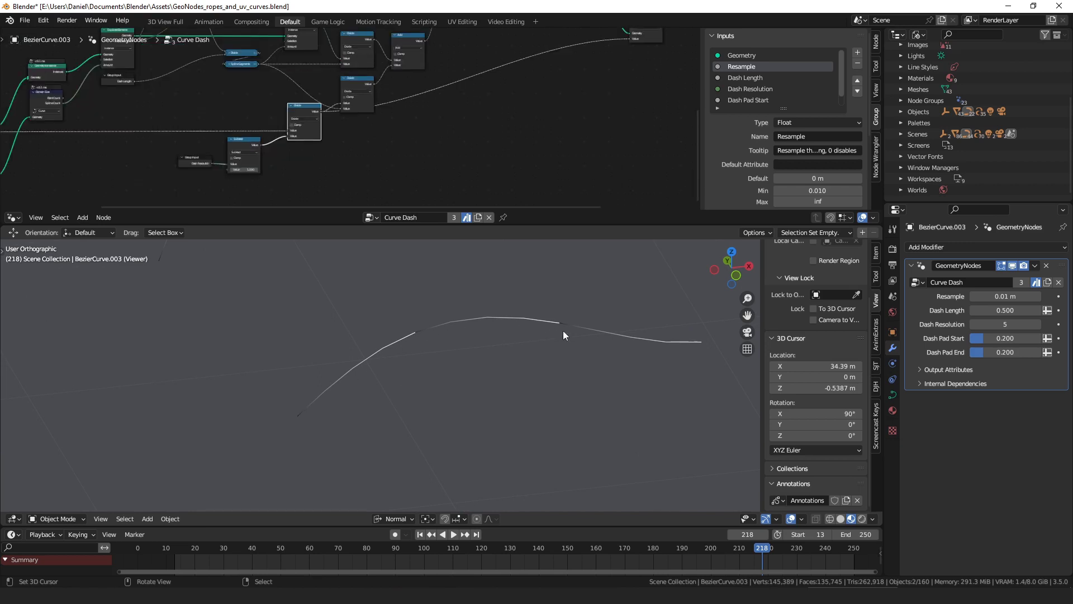
scroll(462, 112, up, 6)
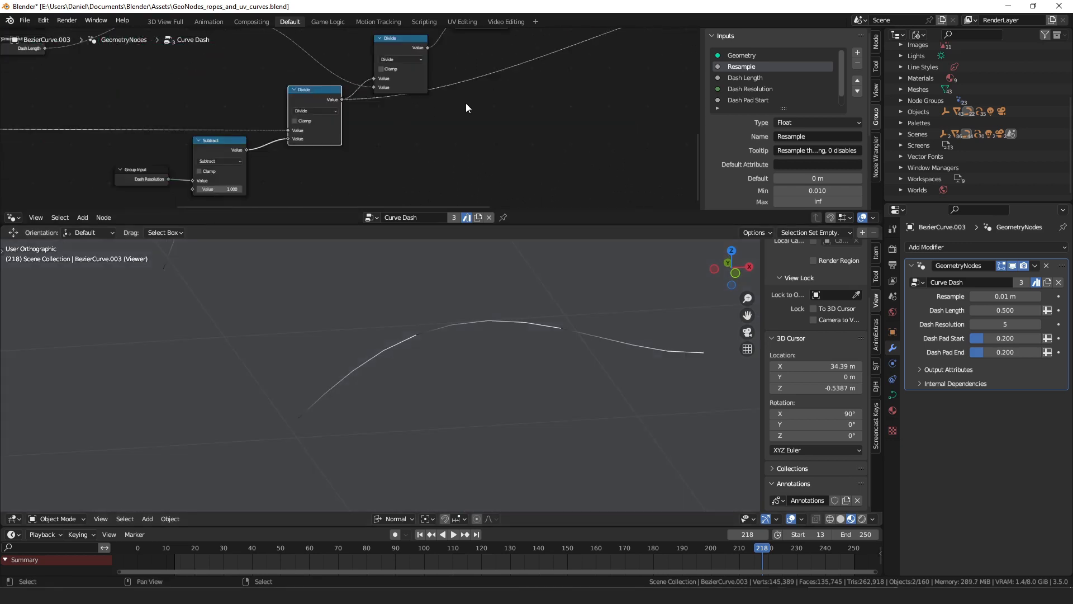
Step: Preview the Divide node that scales the dash factor by Spline Segments and compare its values across the splines
middle_drag(465, 103, 342, 146)
click(319, 105)
click(103, 84)
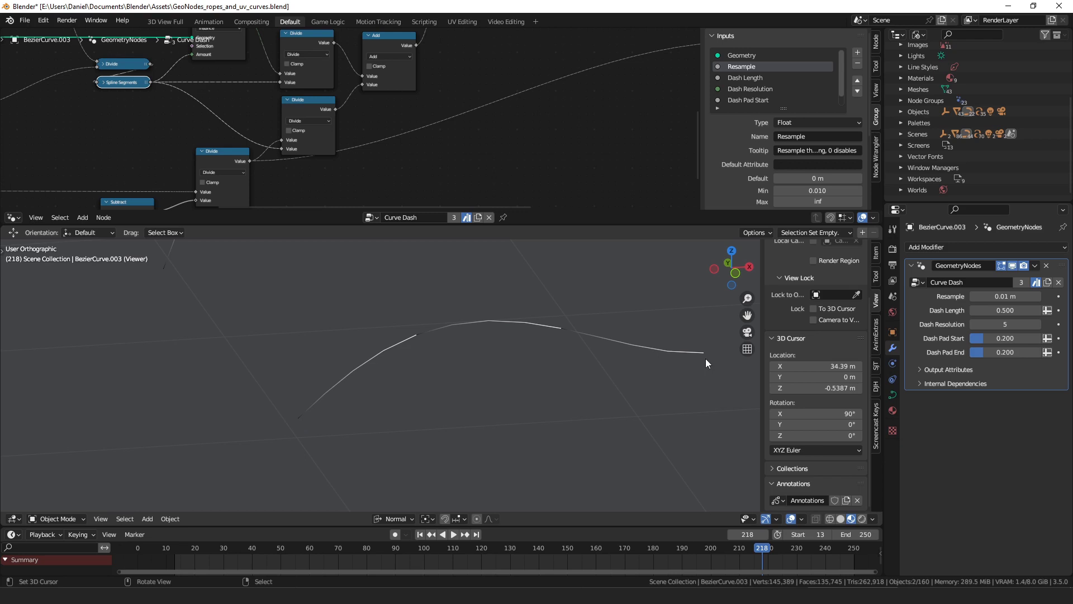
middle_drag(314, 102, 193, 156)
click(194, 161)
drag(215, 163, 622, 96)
shift+middle_drag(376, 317, 479, 459)
scroll(435, 326, down, 9)
mouse_move(393, 389)
middle_down()
mouse_move(376, 354)
mouse_move(450, 379)
mouse_move(505, 309)
mouse_move(351, 367)
middle_up()
scroll(358, 358, up, 3)
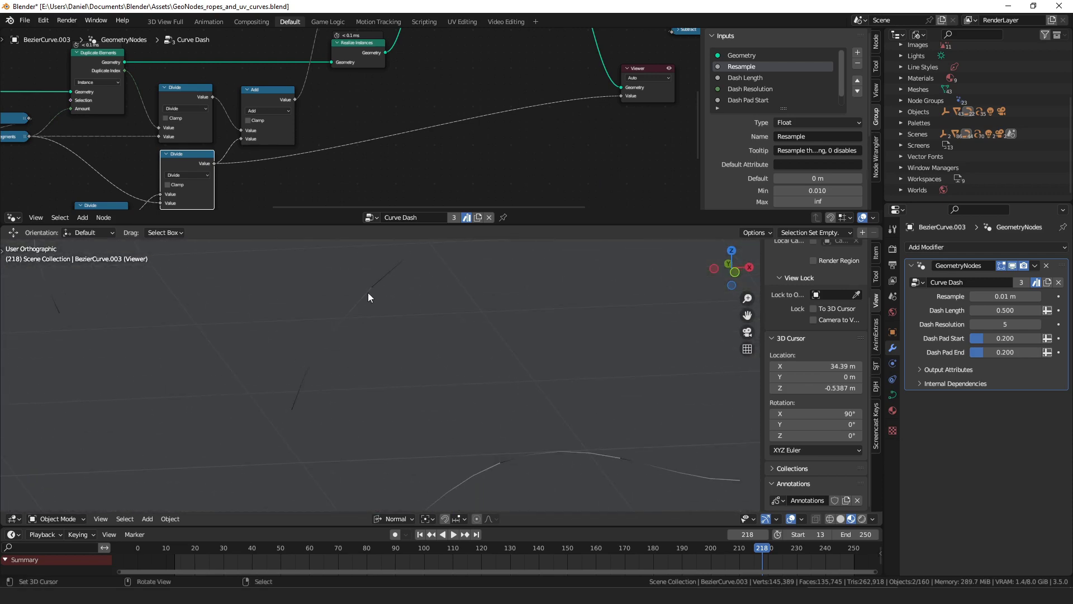
scroll(328, 141, up, 1)
Step: Preview the upper Divide node's value and the Add node's sum on the splines through the Viewer
middle_drag(347, 107, 308, 110)
drag(309, 108, 662, 106)
scroll(446, 365, down, 3)
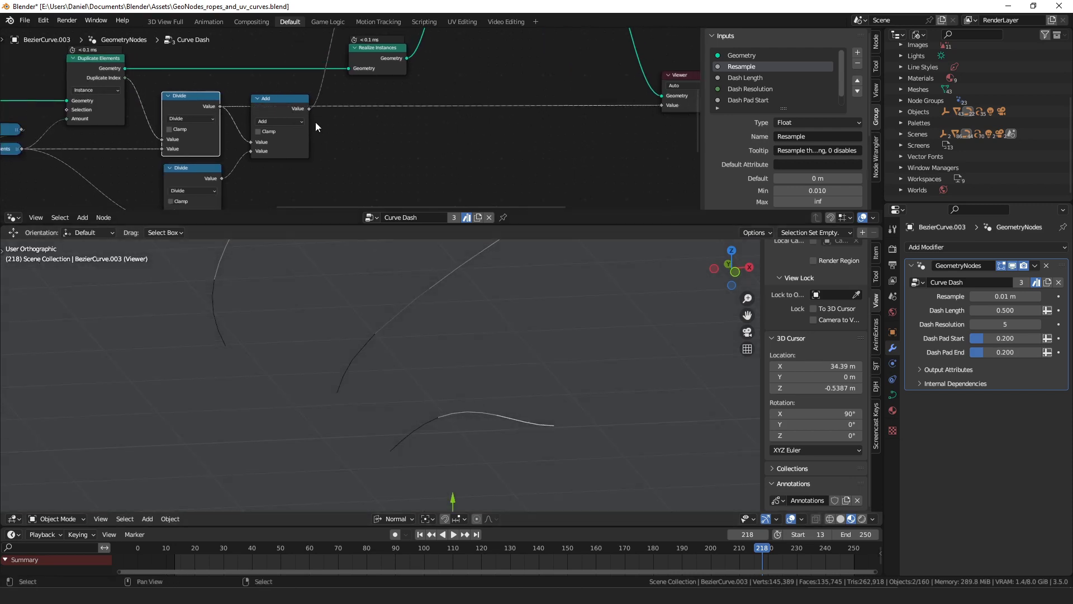
drag(310, 108, 667, 109)
scroll(482, 365, down, 4)
middle_drag(481, 364, 467, 396)
scroll(494, 335, down, 4)
scroll(469, 375, up, 6)
Step: Follow the Sample Curve position into Set Position and connect Set Position's geometry to the Viewer
middle_drag(382, 67, 331, 160)
scroll(331, 82, down, 3)
middle_drag(331, 83, 316, 117)
drag(314, 73, 312, 64)
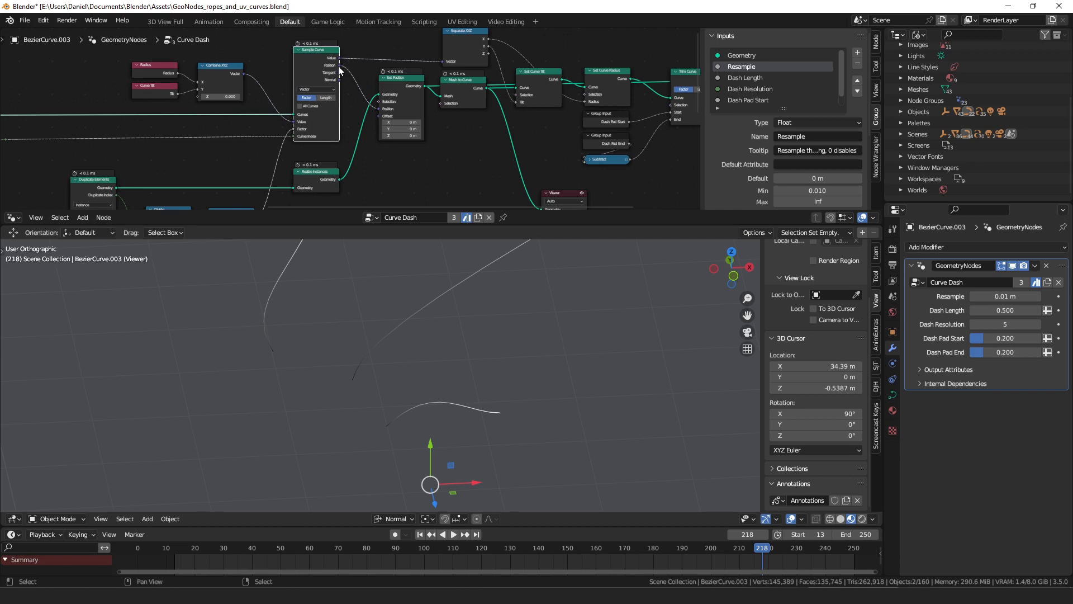
middle_drag(339, 66, 376, 56)
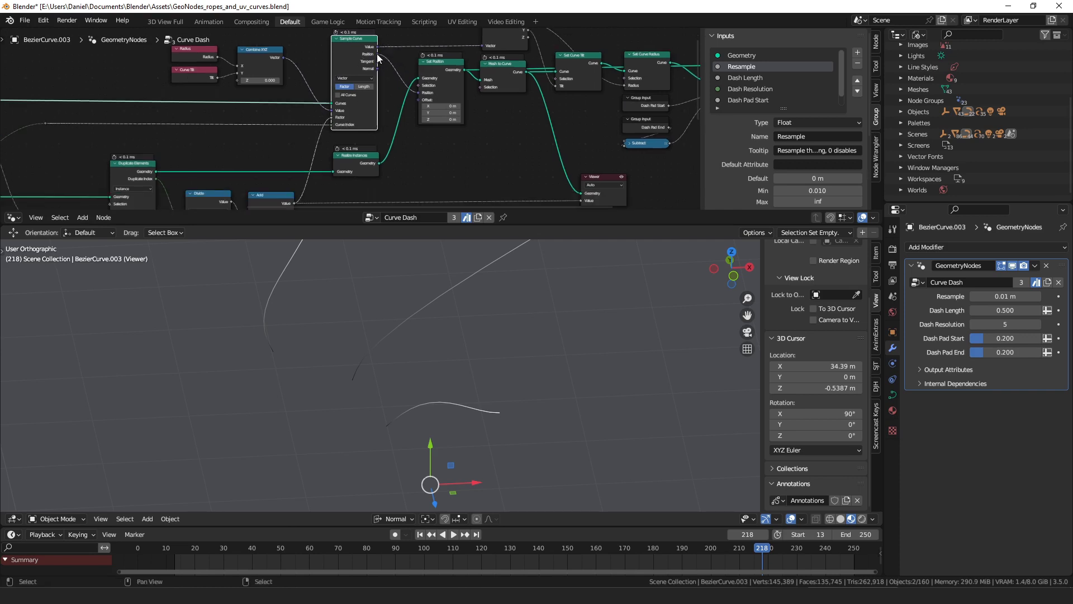
drag(377, 54, 439, 69)
click(446, 68)
drag(462, 69, 581, 183)
drag(582, 184, 581, 180)
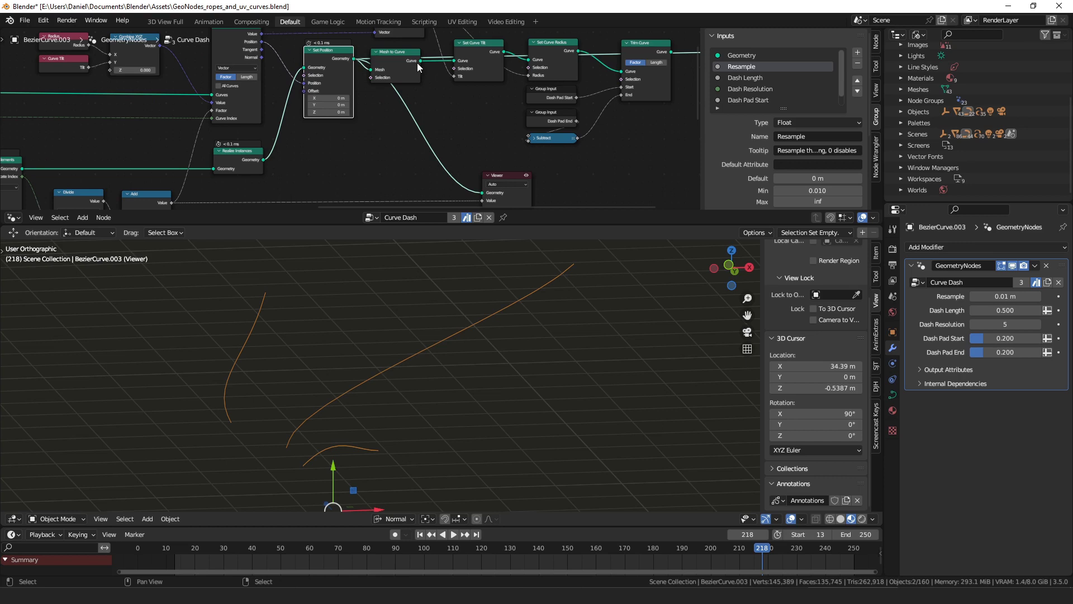
Step: Connect the Mesh to Curve output to the Viewer and compare it with the Viewer showing the original curves
drag(419, 61, 487, 180)
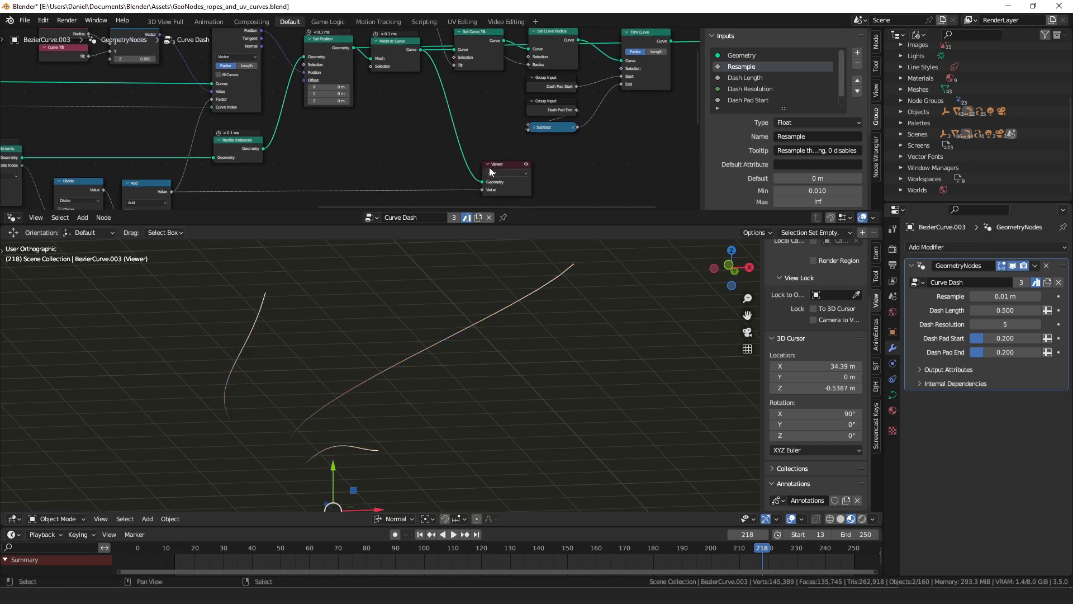
scroll(488, 167, down, 4)
click(185, 90)
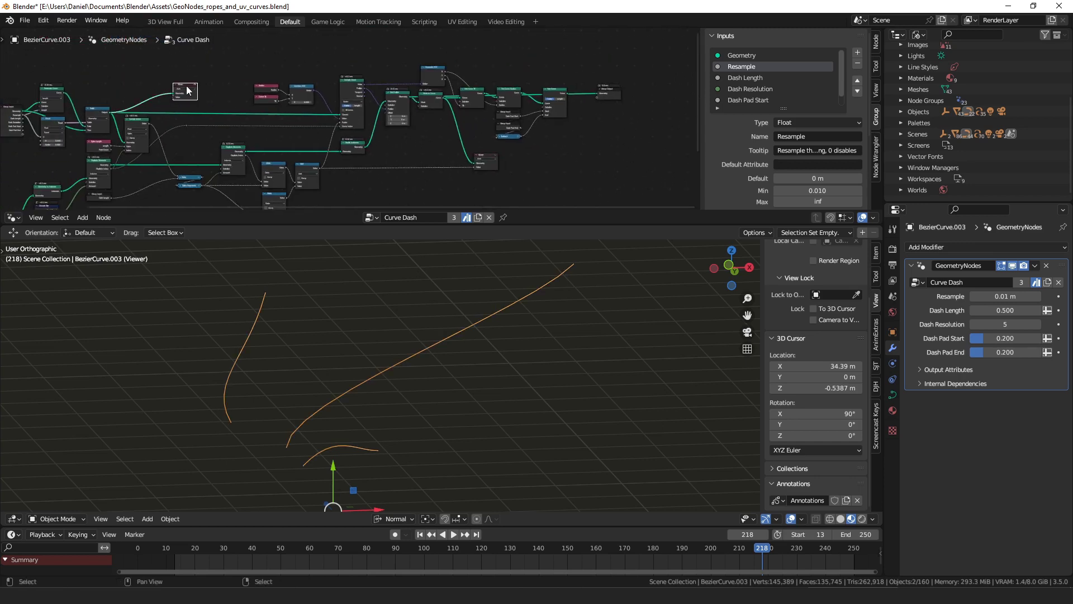
click(490, 160)
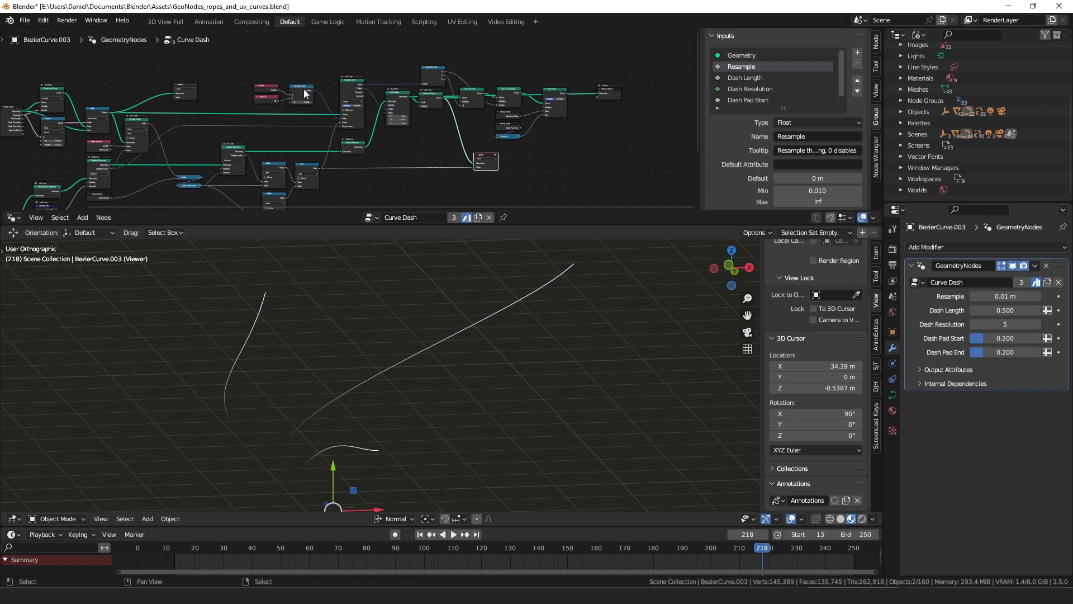
click(186, 89)
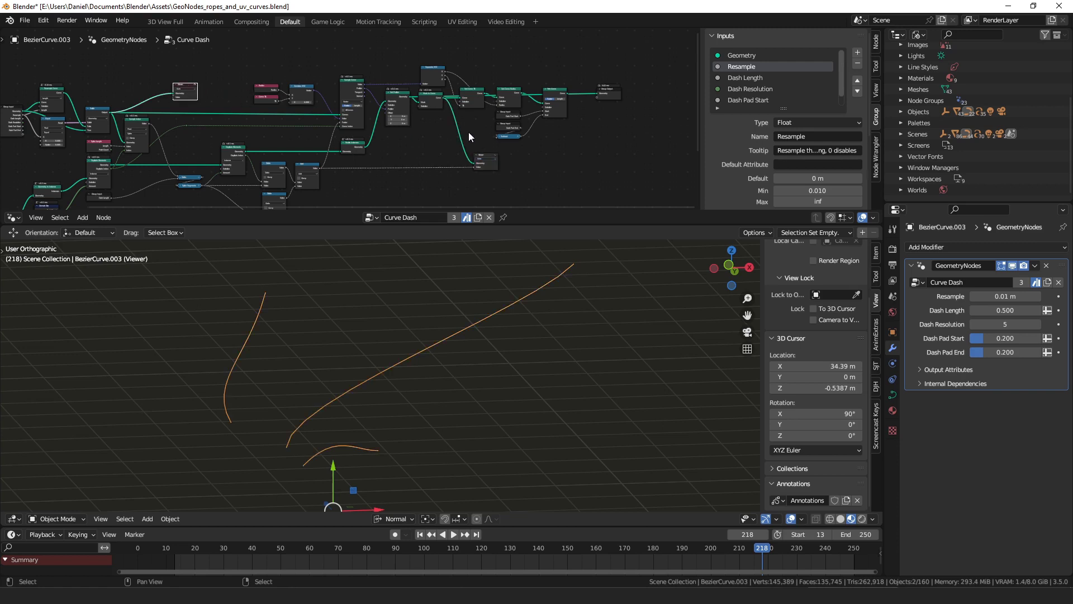
click(465, 137)
Step: Examine how Radius and Curve Tilt are packed by Combine XYZ and passed to the Sample Curve node's Value input
scroll(462, 143, up, 4)
scroll(491, 131, up, 1)
middle_drag(492, 131, 400, 107)
click(456, 152)
drag(454, 151, 445, 155)
middle_drag(421, 101, 397, 153)
scroll(360, 78, up, 5)
middle_drag(360, 78, 374, 93)
drag(336, 90, 329, 82)
middle_drag(180, 101, 340, 78)
middle_drag(431, 77, 426, 93)
drag(313, 96, 315, 95)
drag(184, 112, 190, 111)
drag(121, 116, 119, 135)
drag(204, 124, 202, 124)
Step: Examine how Separate XYZ passes the sampled values to the Set Curve Tilt and Set Curve Radius nodes
middle_drag(366, 119, 249, 130)
drag(385, 101, 386, 102)
middle_drag(490, 132, 386, 103)
drag(380, 102, 374, 109)
drag(477, 95, 472, 92)
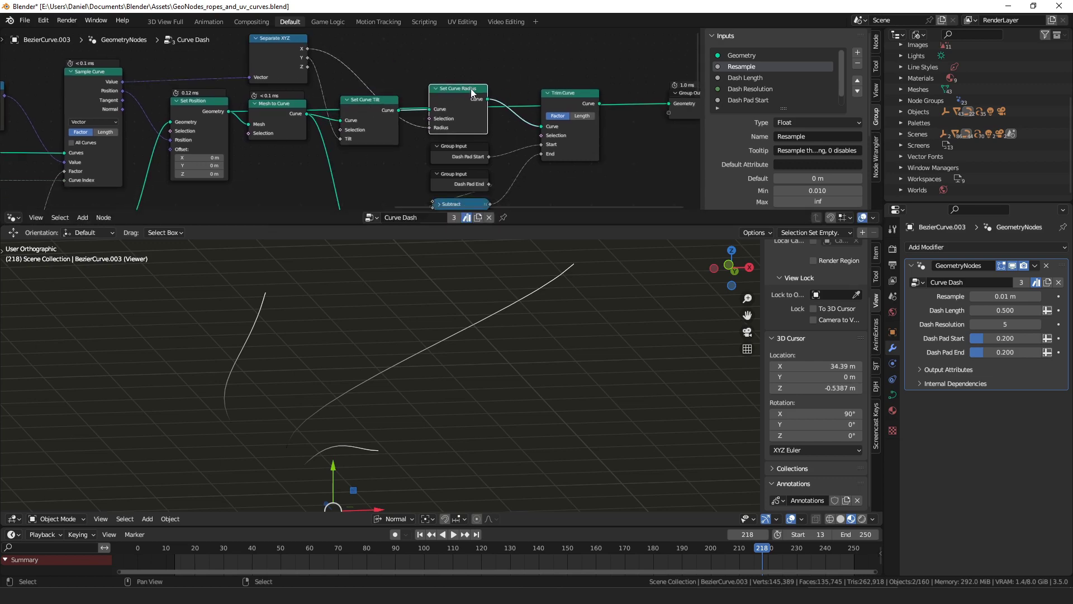
Step: Output Set Curve Radius directly, bypassing Trim Curve, and add a second Geometry Nodes modifier using the Curve Solidify UV group
key(Home)
click(950, 246)
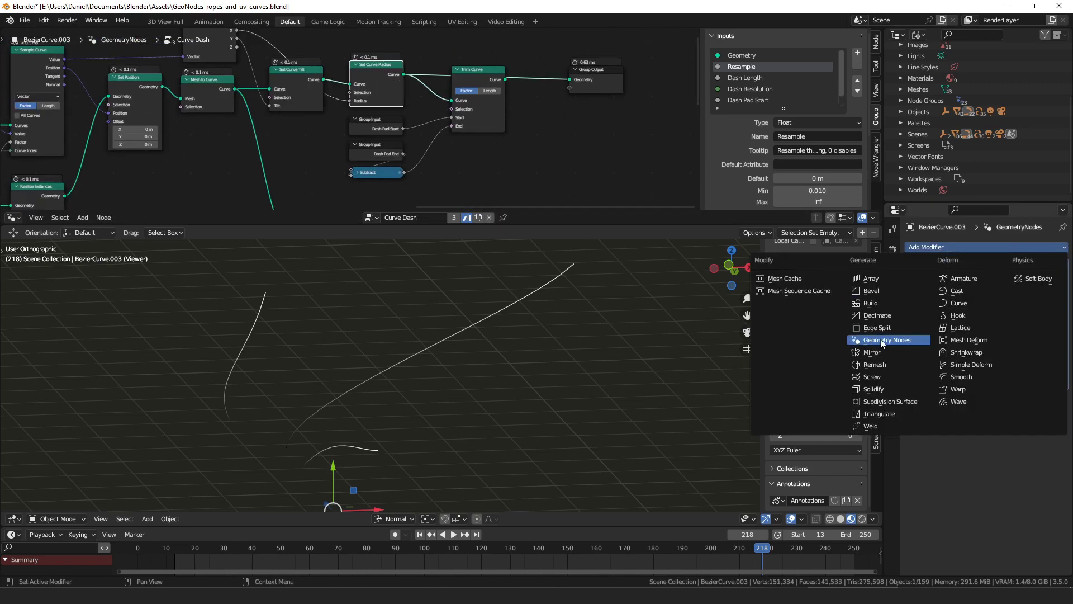
click(925, 340)
click(919, 415)
text(sol)
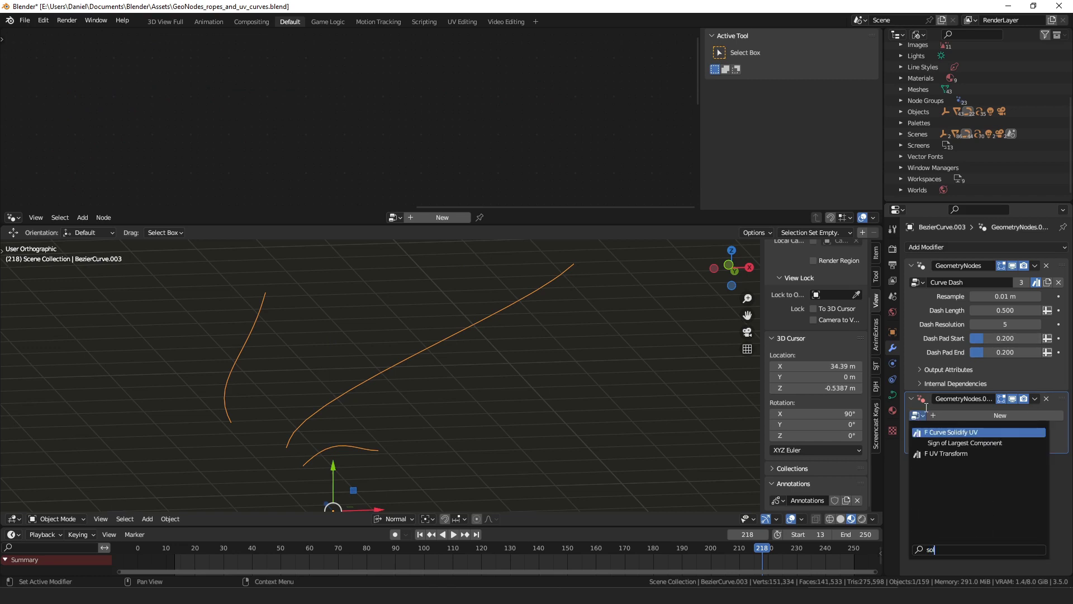
key(Return)
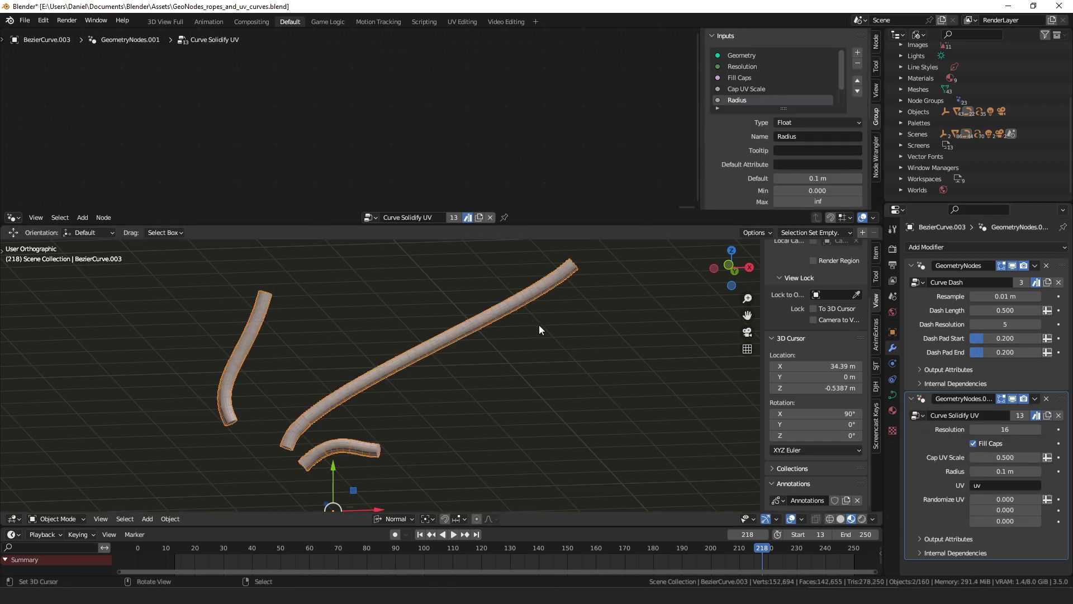
Step: In Edit Mode, enlarge the curve radius at the longest spline's upper end and scale its lower end's radius by 0.797
key(Tab)
click(574, 264)
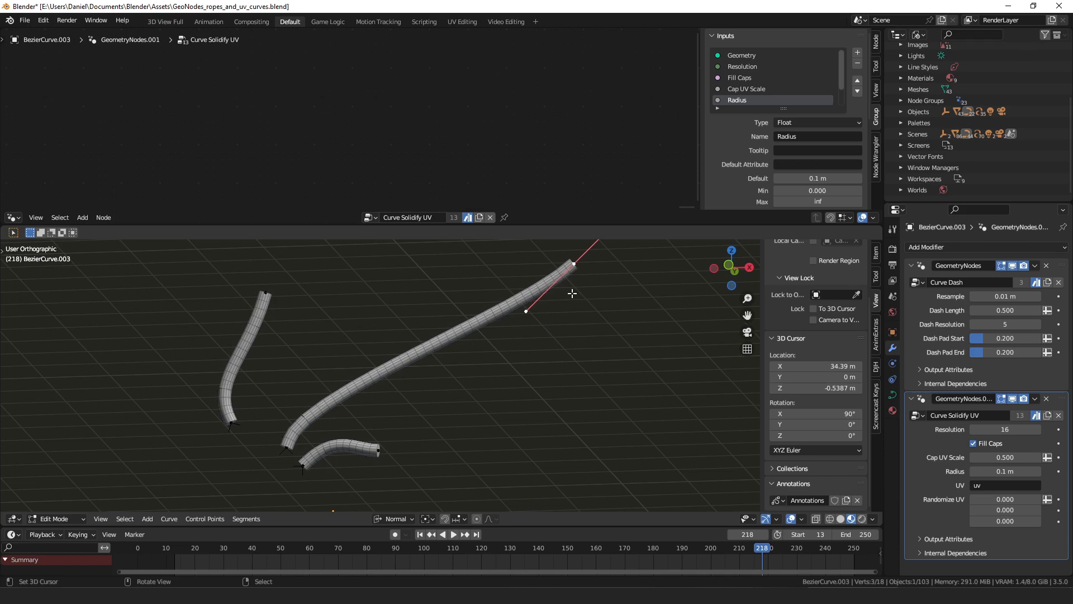
key(alt+s)
click(692, 450)
right_click(287, 447)
key(alt+s)
click(553, 416)
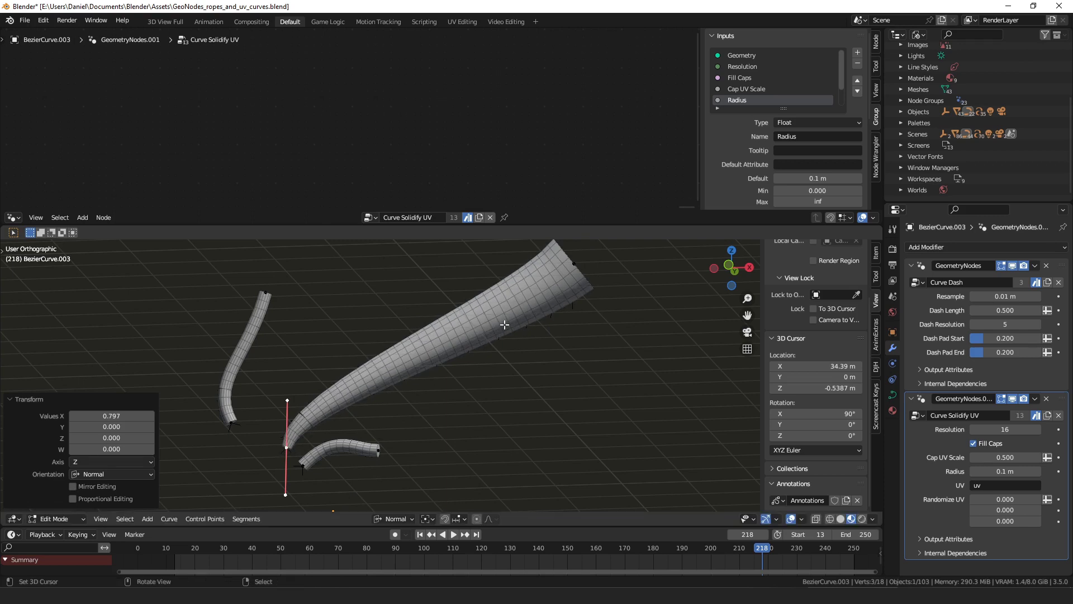
Step: Reopen the Curve Dash node tree and examine how Dash Pad Start feeds Trim Curve's Start input
click(1062, 265)
drag(259, 115, 257, 113)
drag(355, 97, 354, 96)
middle_drag(380, 150, 367, 116)
scroll(367, 115, up, 1)
click(366, 116)
scroll(363, 118, up, 2)
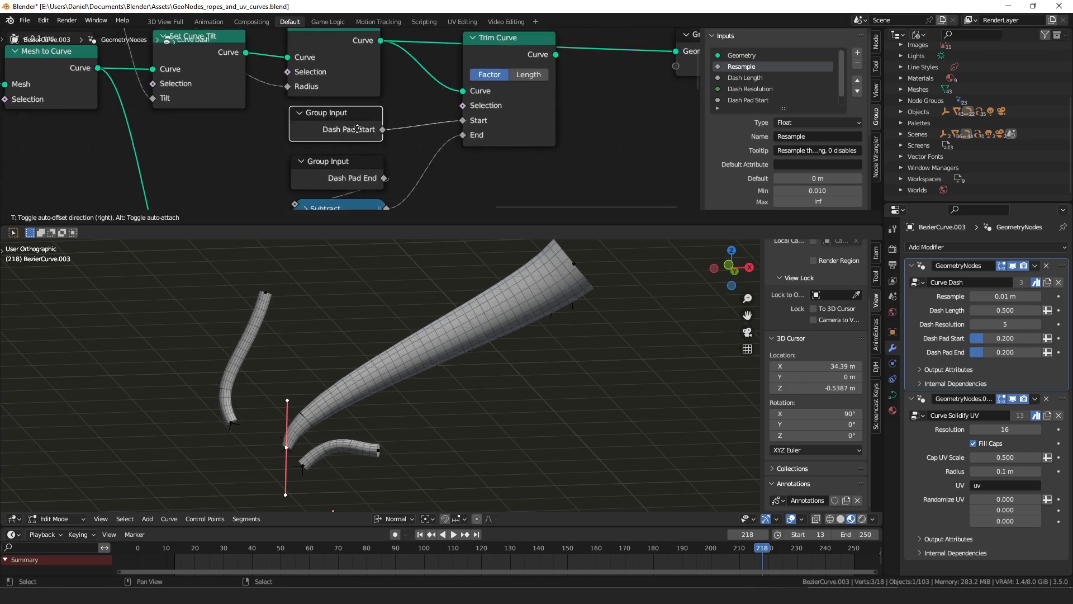
Step: Expand the Subtract node to examine how 1 minus Dash Pad End feeds Trim Curve's End input, and collapse it again
drag(357, 160, 355, 162)
middle_drag(319, 195, 333, 101)
click(304, 153)
drag(347, 99, 347, 93)
scroll(352, 95, down, 2)
middle_drag(370, 93, 370, 115)
drag(353, 88, 357, 88)
shift+scroll(358, 94, up, 1)
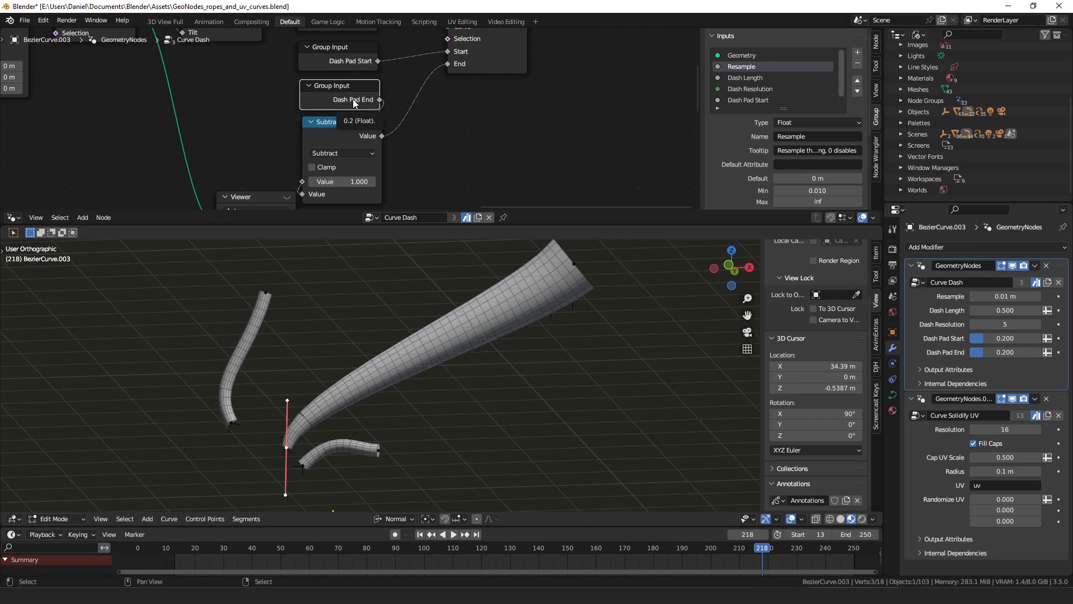
middle_drag(353, 100, 345, 80)
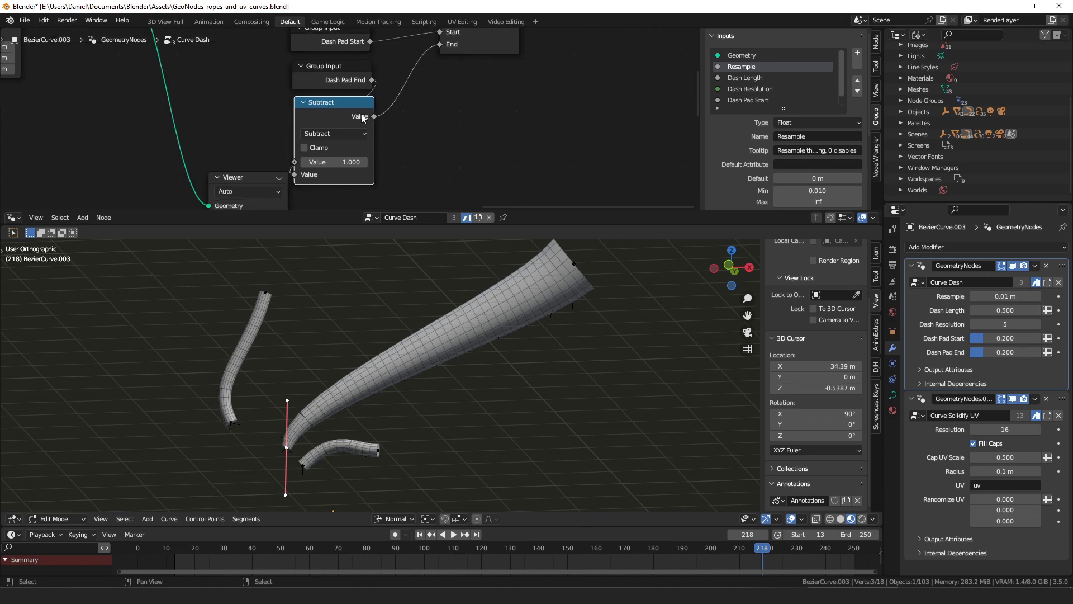
click(305, 103)
Step: Move Trim Curve clear of the bypass link and connect its Curve output to the Group Output's Geometry
middle_drag(420, 68, 331, 165)
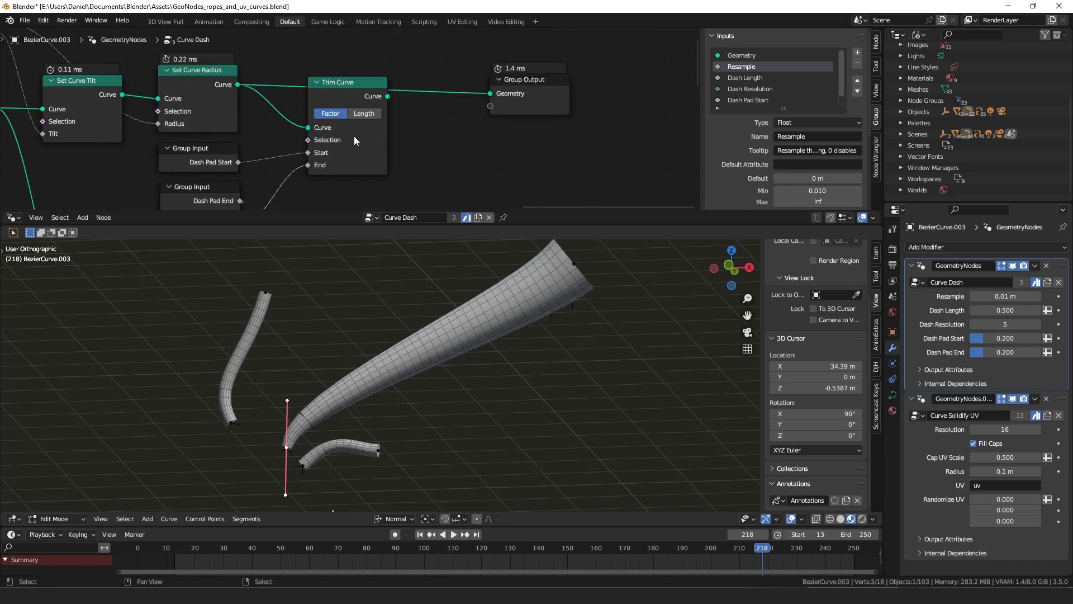
drag(355, 136, 356, 156)
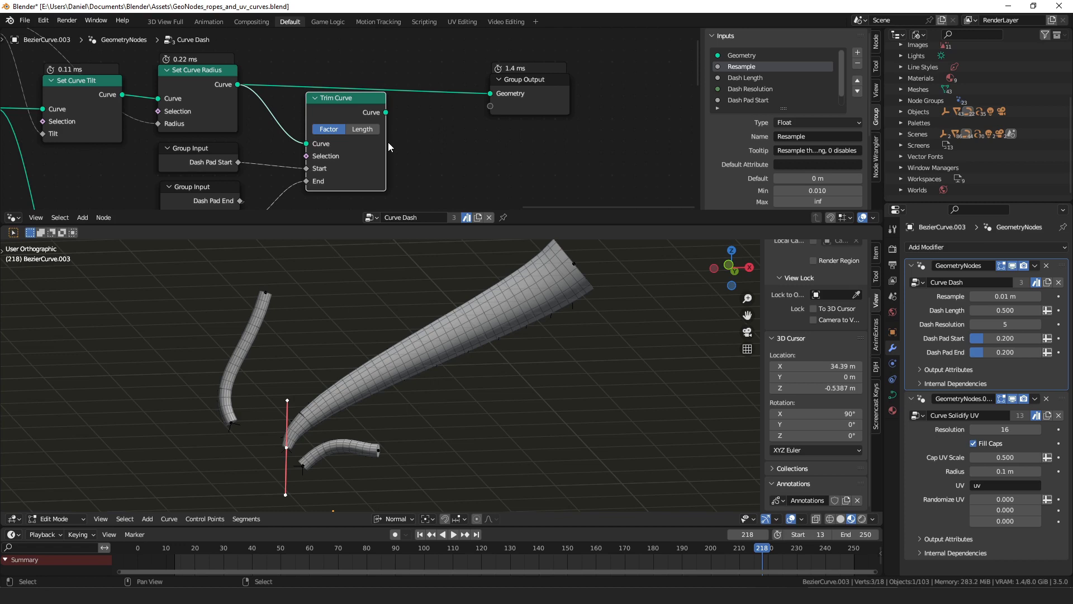
drag(393, 118, 490, 95)
mouse_move(489, 96)
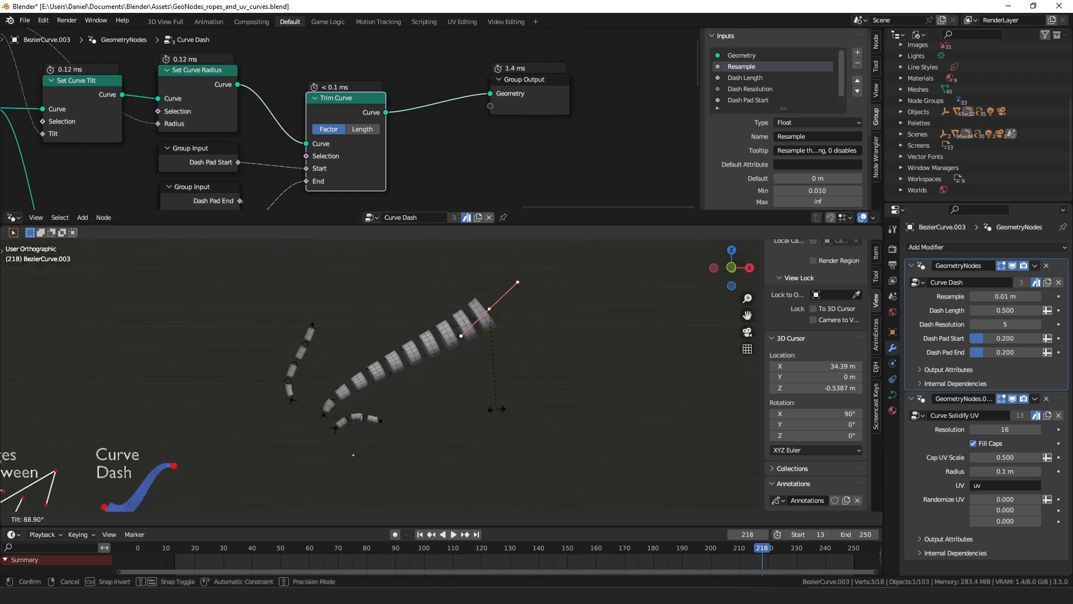
Step: Tilt the control point at the longest spline's upper end by about 88.9°, and try scaling its radius
click(498, 410)
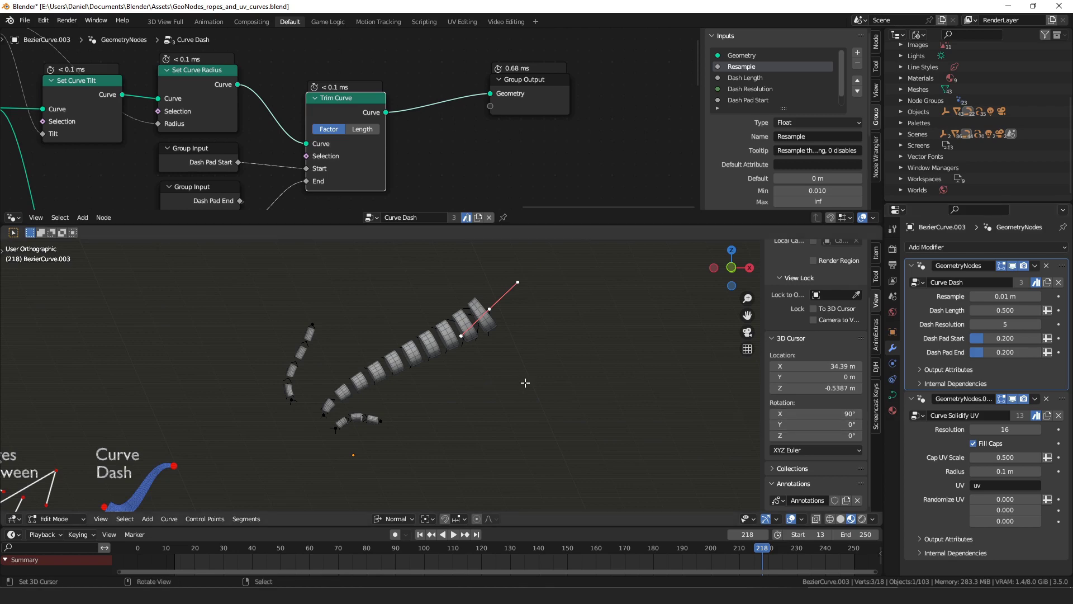
key(alt+s)
right_click(581, 419)
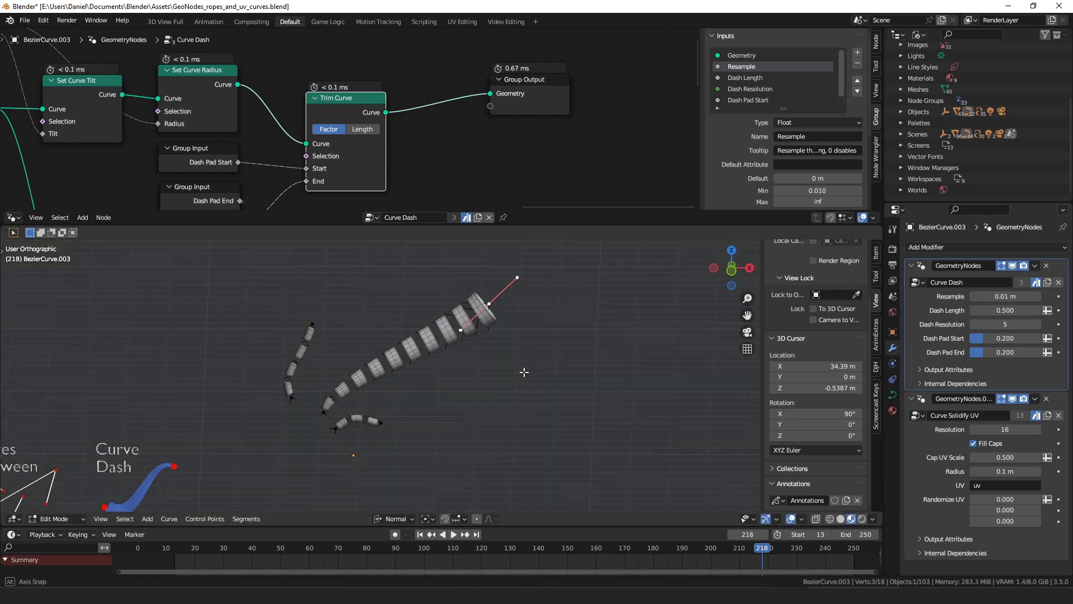
Step: Return to Object Mode and select the rope-wrapped beams to show their Rope Wrap node tree
scroll(446, 119, down, 4)
scroll(573, 342, up, 3)
scroll(573, 343, down, 3)
key(ctrl+Tab)
click(517, 364)
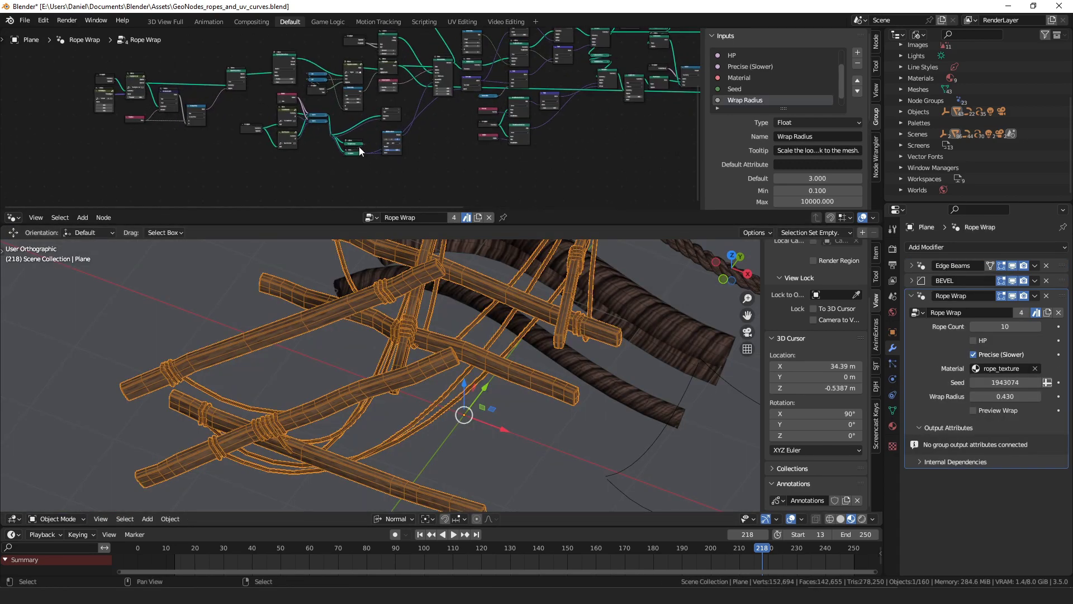
scroll(445, 124, up, 4)
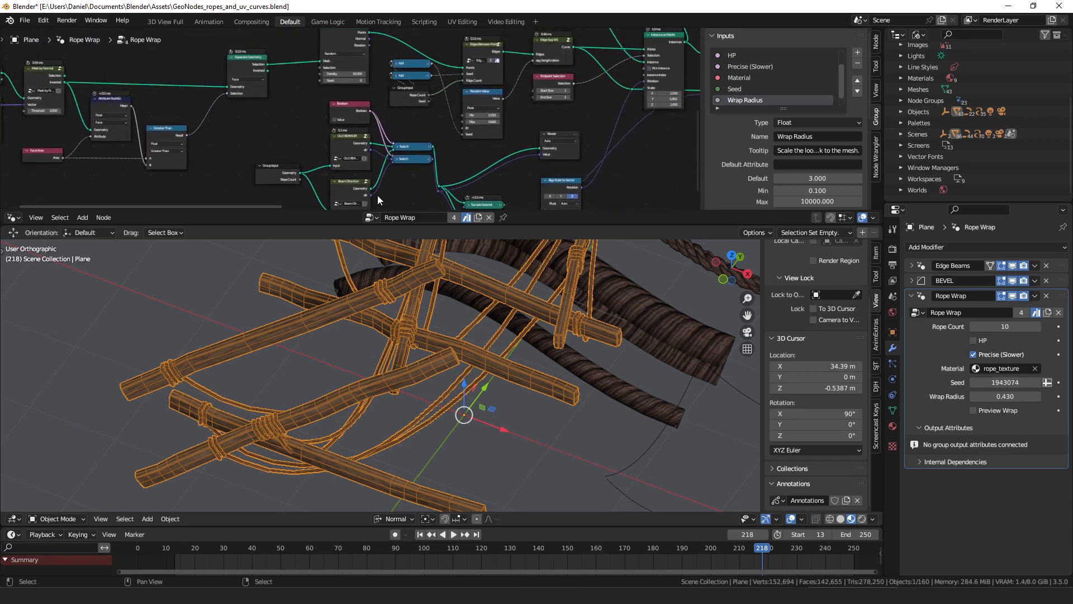
Step: Examine how the OLD BEAM DIR and Beam Direction group nodes feed the two Switch nodes
scroll(378, 200, up, 5)
click(378, 105)
scroll(389, 152, down, 2)
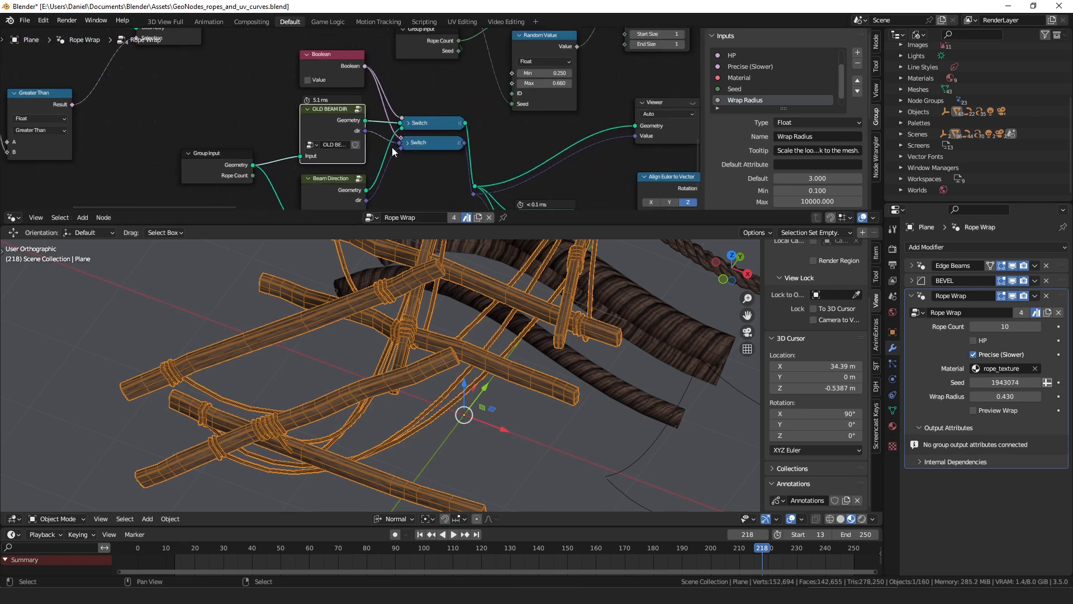
click(462, 302)
scroll(427, 137, up, 2)
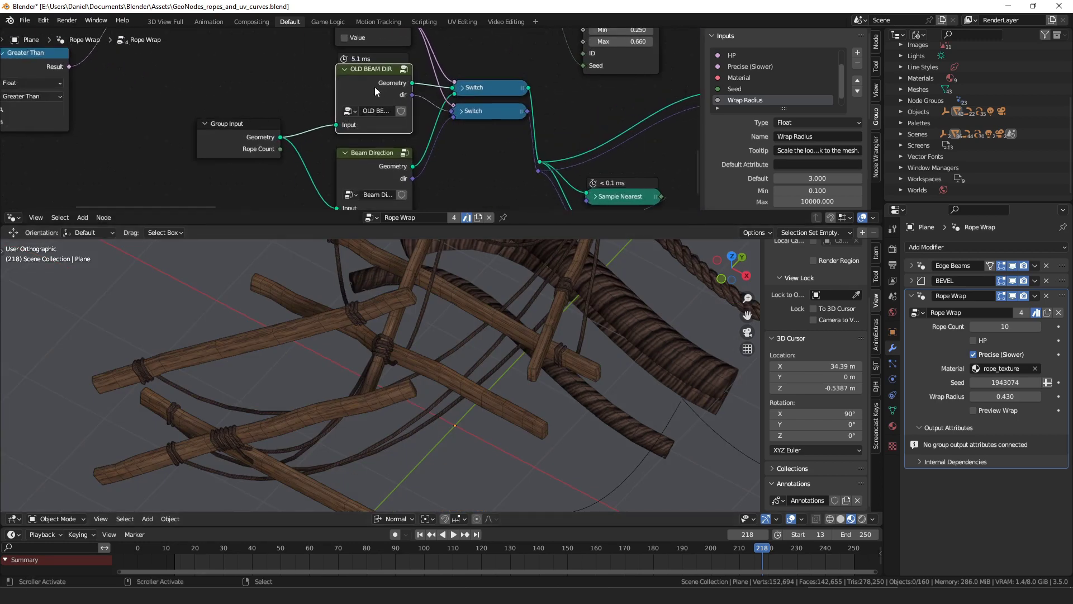
drag(375, 79, 372, 79)
drag(370, 171, 366, 167)
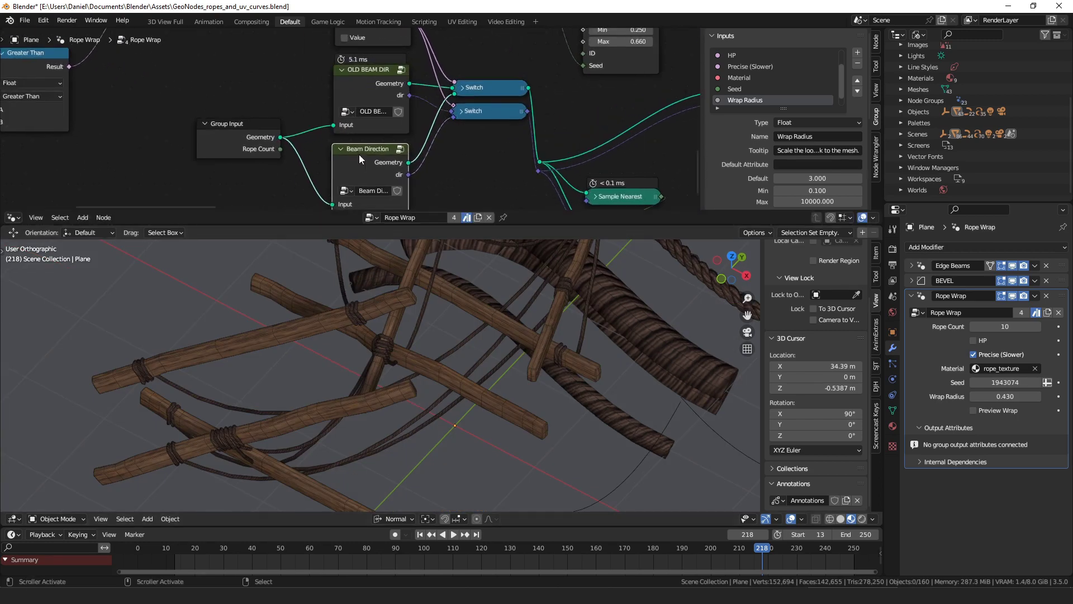
Step: Open the OLD BEAM DIR group to examine its Raycast setup, and annotate an arrow along one beam
middle_drag(374, 326, 371, 303)
middle_drag(252, 310, 354, 331)
click(393, 130)
key(Tab)
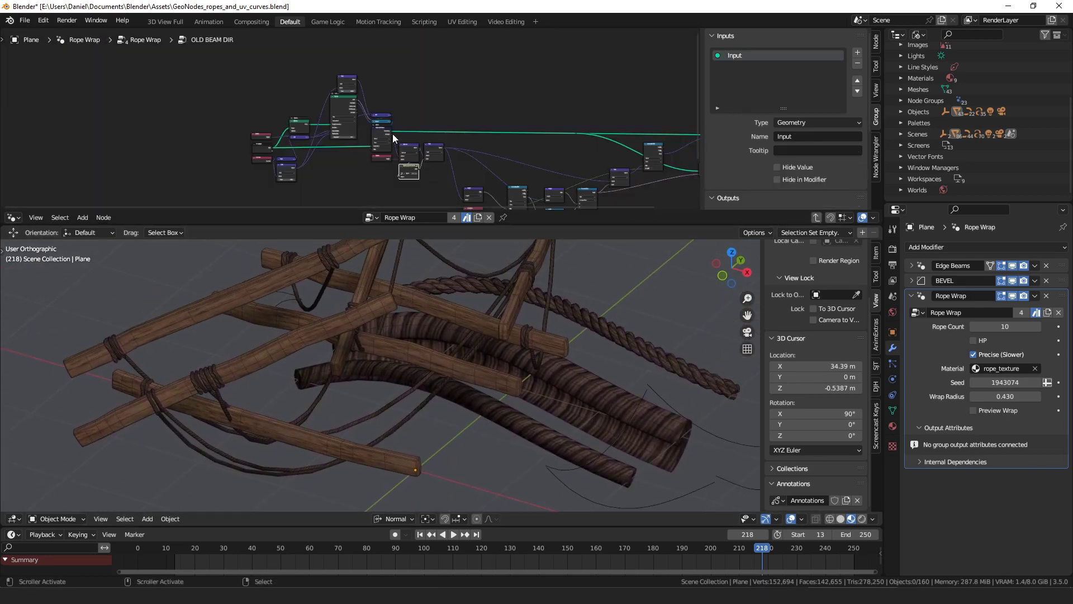
scroll(339, 99, up, 5)
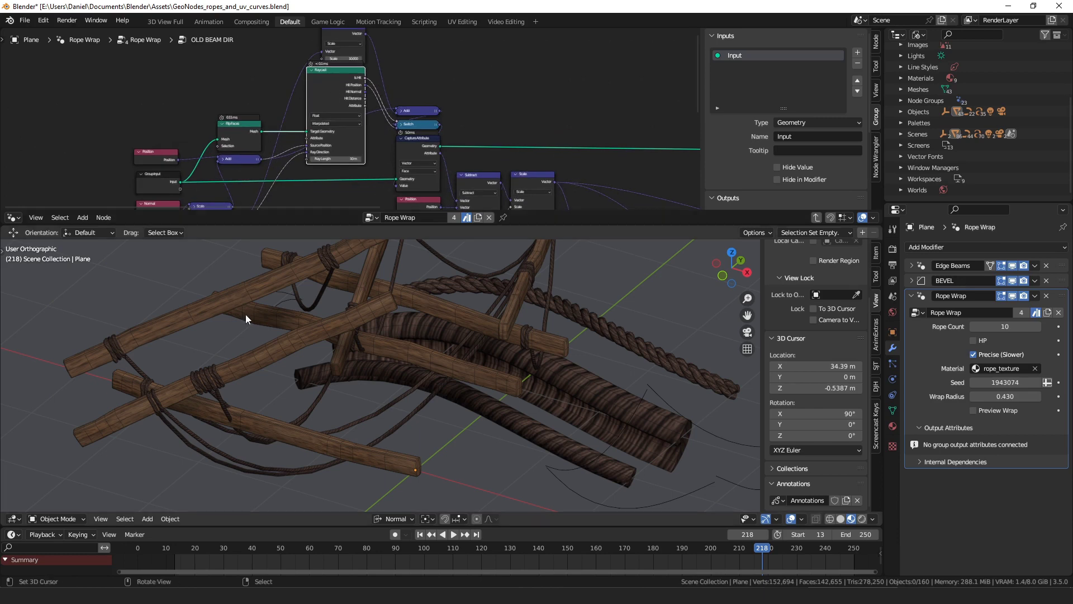
mouse_move(79, 440)
mouse_down()
mouse_move(158, 403)
mouse_move(141, 401)
mouse_up()
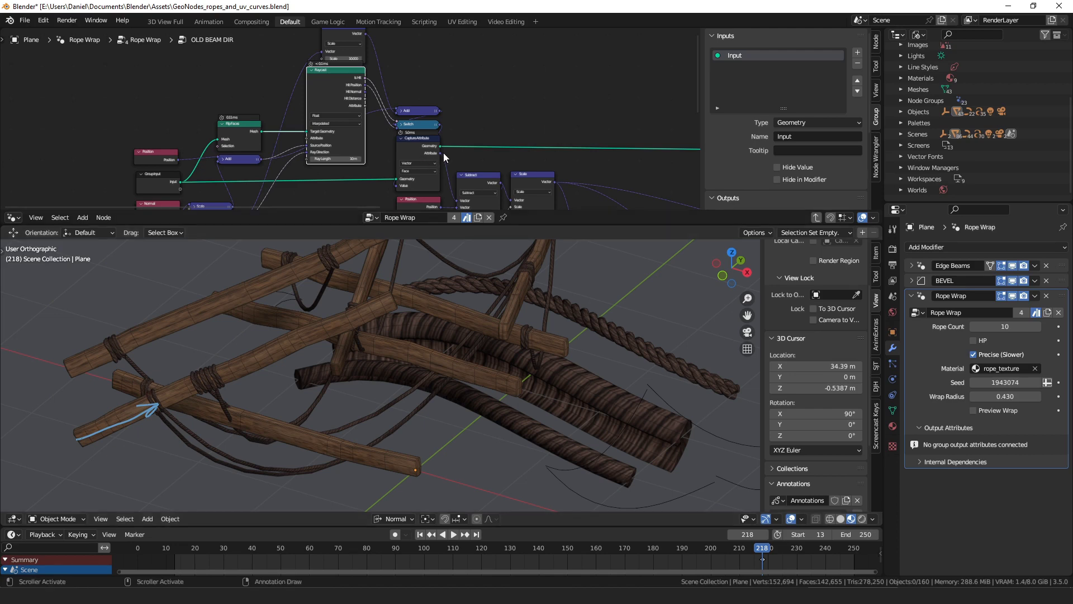
Step: Leave OLD BEAM DIR and open the Beam Direction group at its first Accumulate Field node
key(Tab)
click(347, 161)
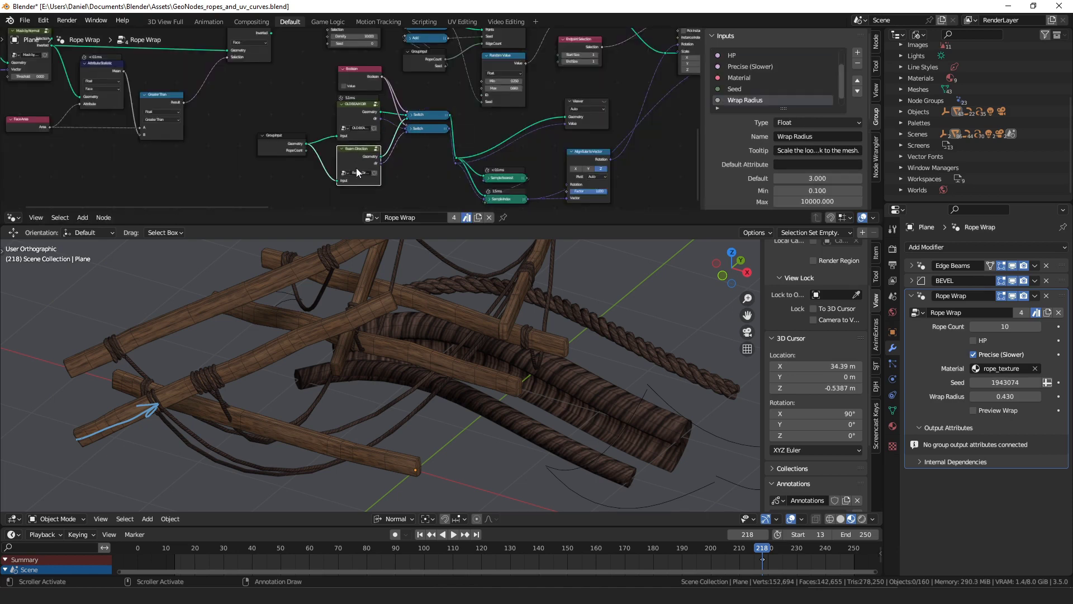
scroll(877, 377, down, 4)
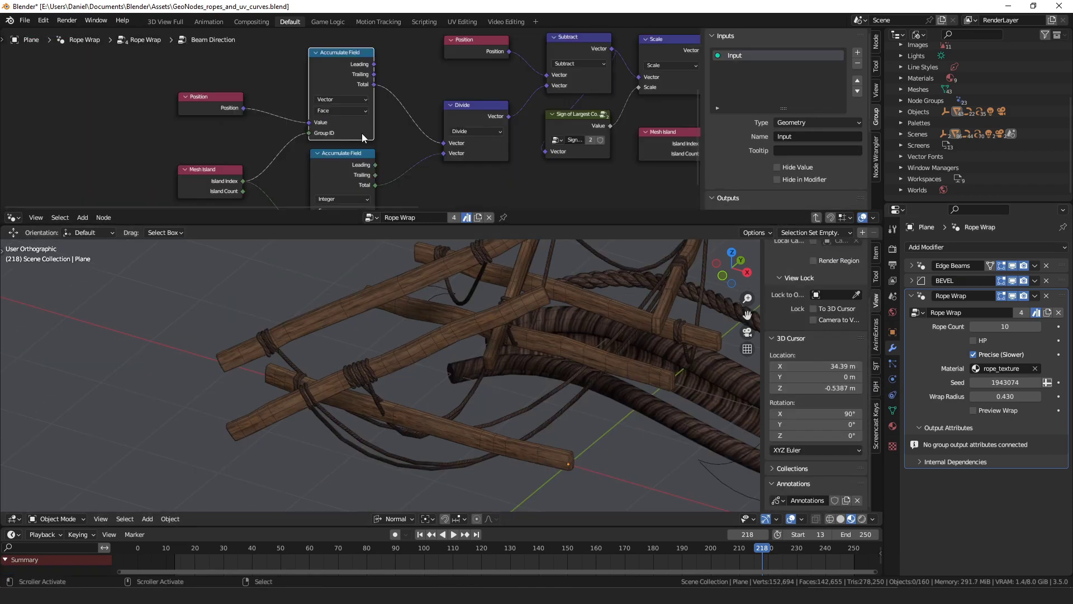
drag(361, 133, 362, 118)
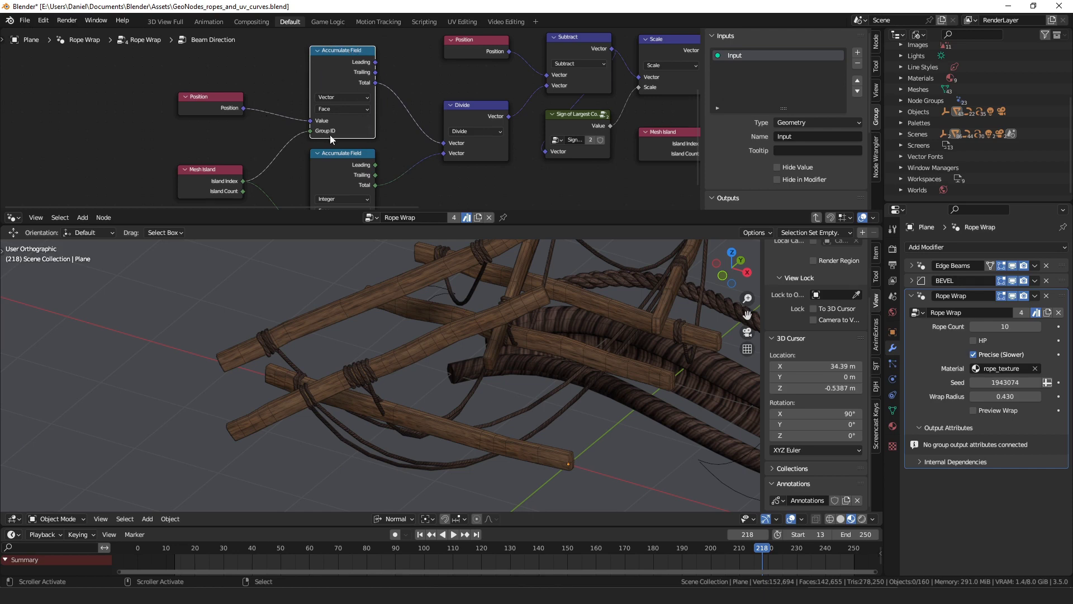
Step: Examine how the two Accumulate Field nodes total face positions and face counts per mesh island
middle_drag(383, 117, 394, 71)
drag(224, 140, 221, 172)
drag(337, 121, 336, 120)
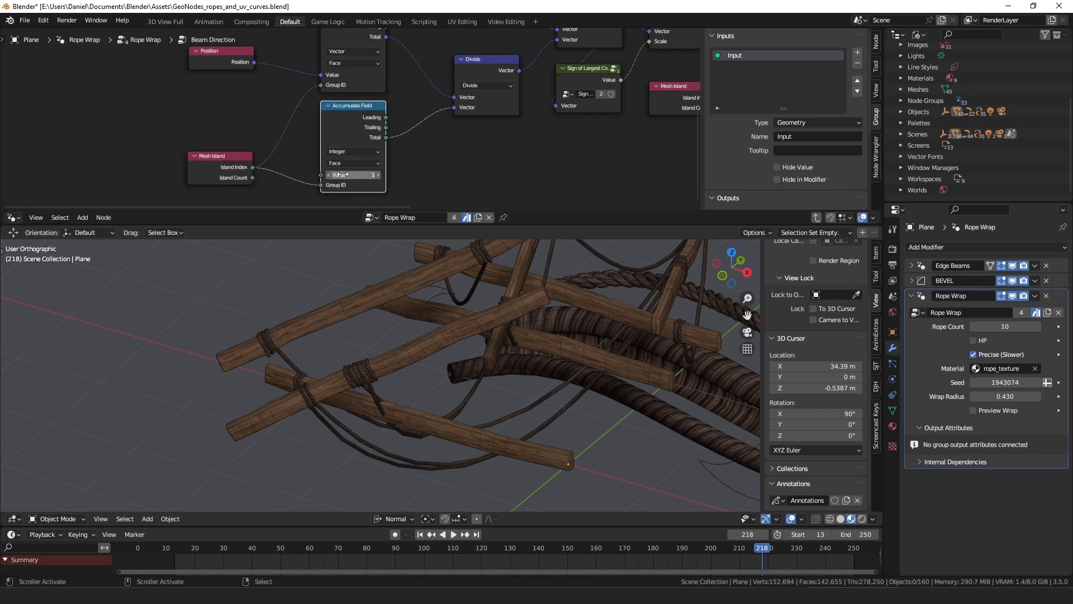
drag(211, 170, 211, 164)
middle_drag(270, 146, 308, 141)
drag(379, 121, 378, 120)
middle_drag(413, 123, 309, 133)
drag(319, 140, 403, 171)
drag(270, 73, 267, 67)
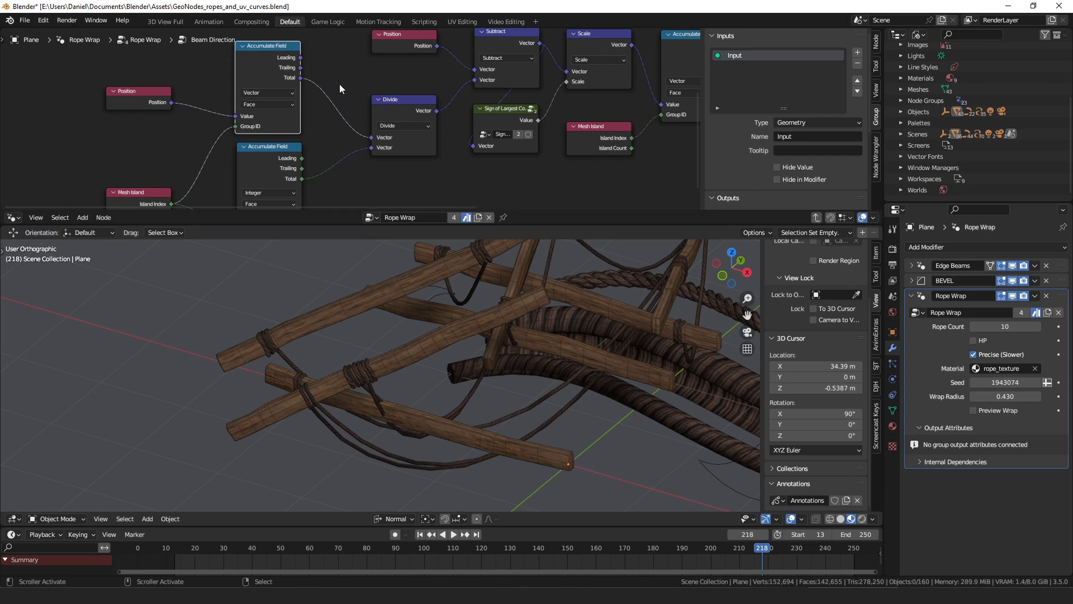
Step: Examine how Divide turns the accumulated position and count totals into each beam's average position
middle_drag(411, 109, 368, 105)
mouse_move(362, 109)
mouse_down()
mouse_move(361, 93)
mouse_move(364, 105)
mouse_up()
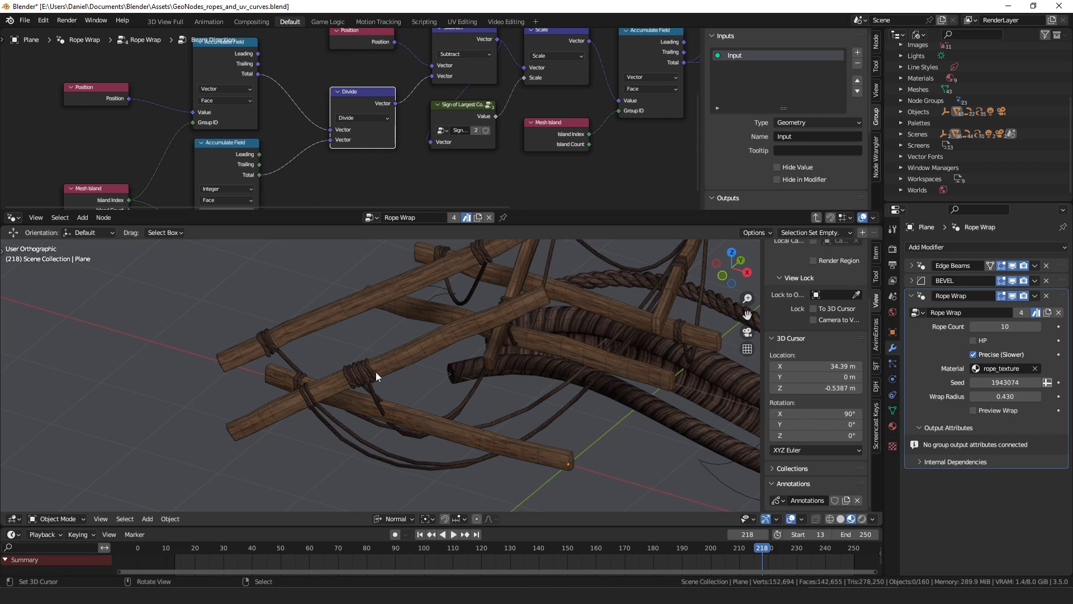
middle_drag(366, 112, 325, 151)
drag(326, 150, 325, 146)
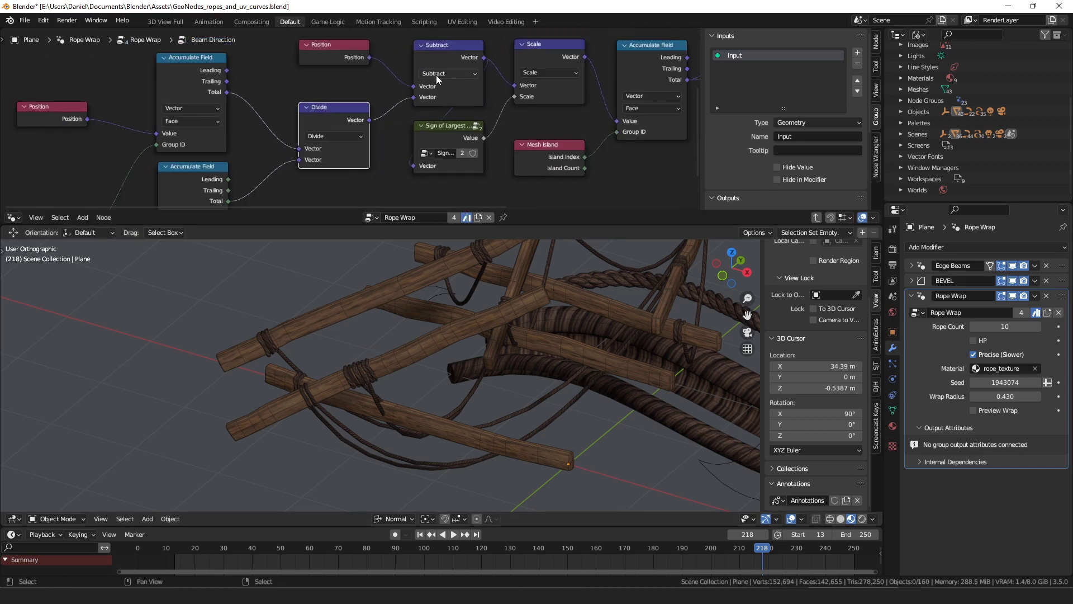
Step: Examine how Subtract combines Position with the divided average to get vectors from each beam's centre
drag(438, 52, 440, 57)
drag(340, 64, 340, 69)
middle_drag(423, 106, 364, 107)
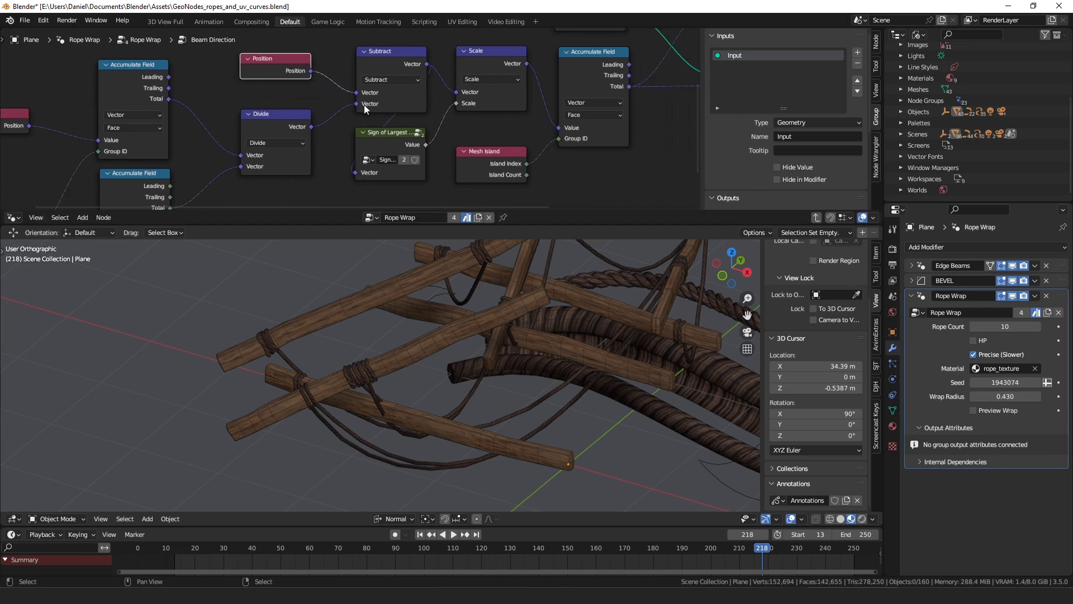
middle_drag(419, 107, 360, 108)
Step: Open the Sign of Largest Component group and examine its Separate XYZ, Larger Value and Sign nodes
drag(331, 136, 332, 139)
key(Tab)
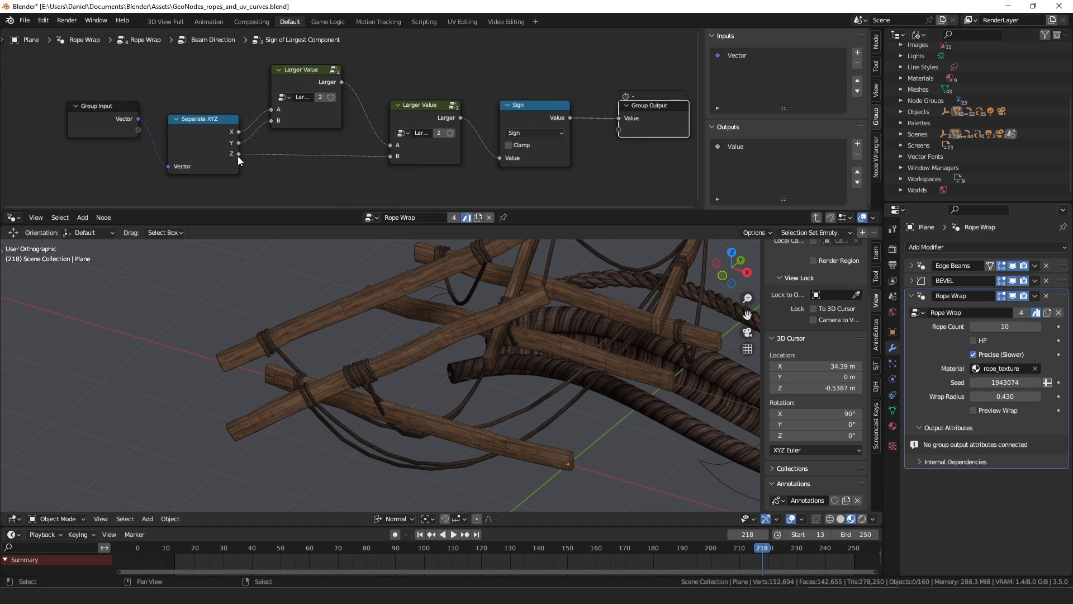
drag(515, 106, 516, 107)
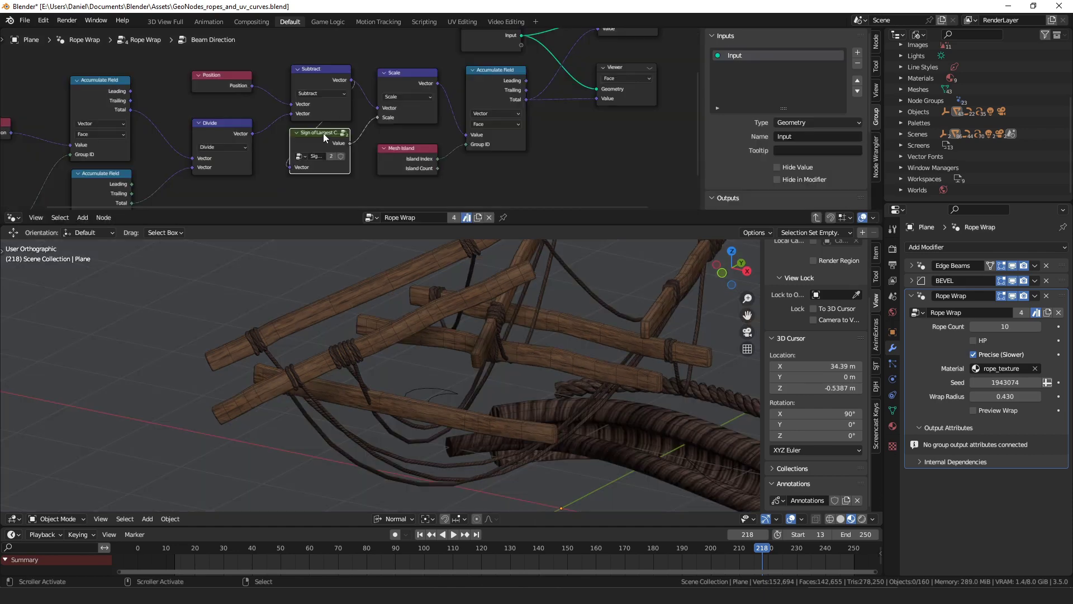
Step: Return to Beam Direction, select the Scale node, and annotate direction strokes along the middle beam
scroll(324, 137, up, 3)
click(391, 112)
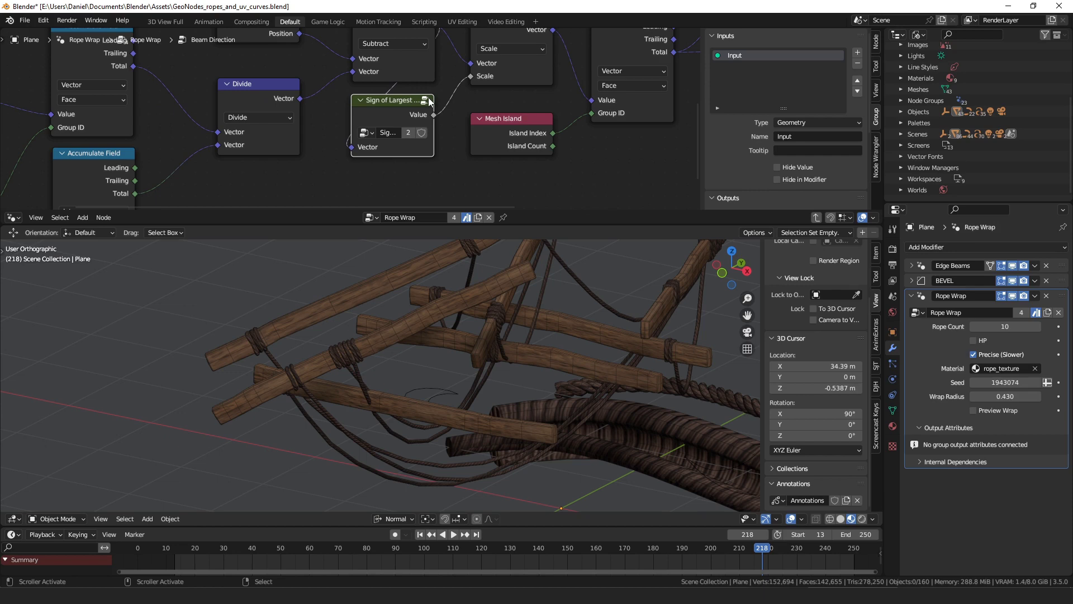
mouse_move(515, 31)
middle_down()
mouse_move(464, 61)
mouse_move(458, 83)
middle_up()
click(458, 81)
key(d)
drag(377, 341, 532, 271)
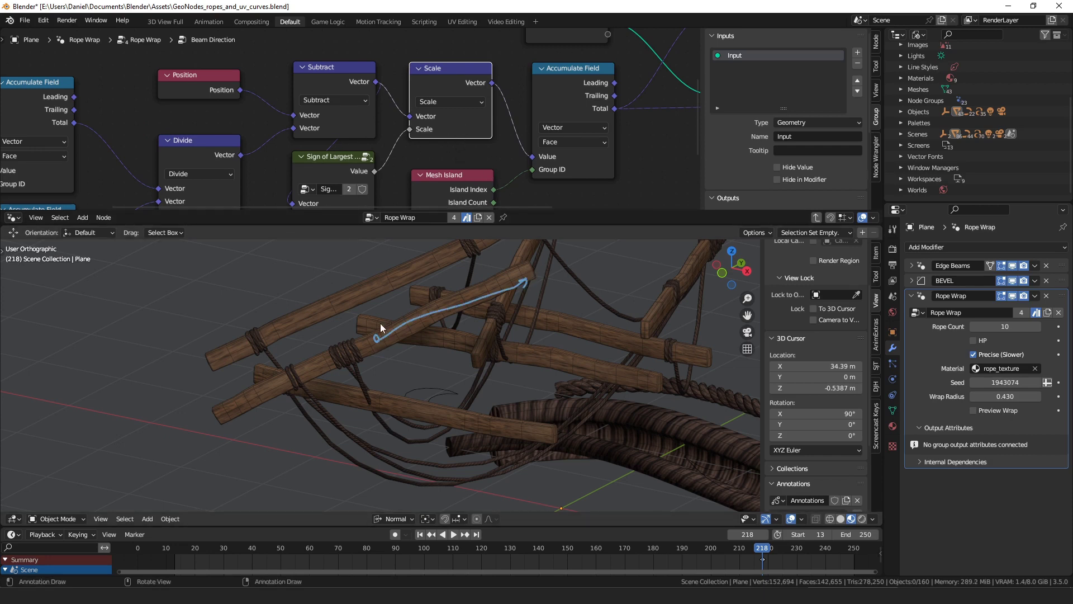
mouse_move(364, 343)
mouse_down()
mouse_move(307, 365)
mouse_move(541, 302)
mouse_up()
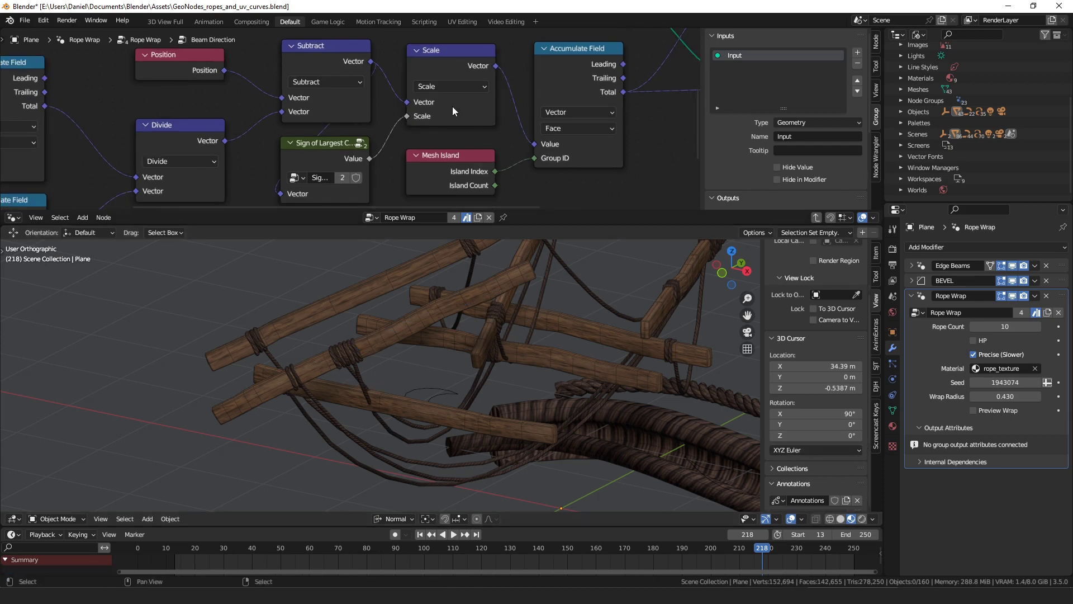
Step: Examine how Scale multiplies the subtracted vector by the sign of its largest component
click(451, 66)
middle_drag(451, 64, 396, 90)
drag(395, 90, 395, 98)
click(393, 91)
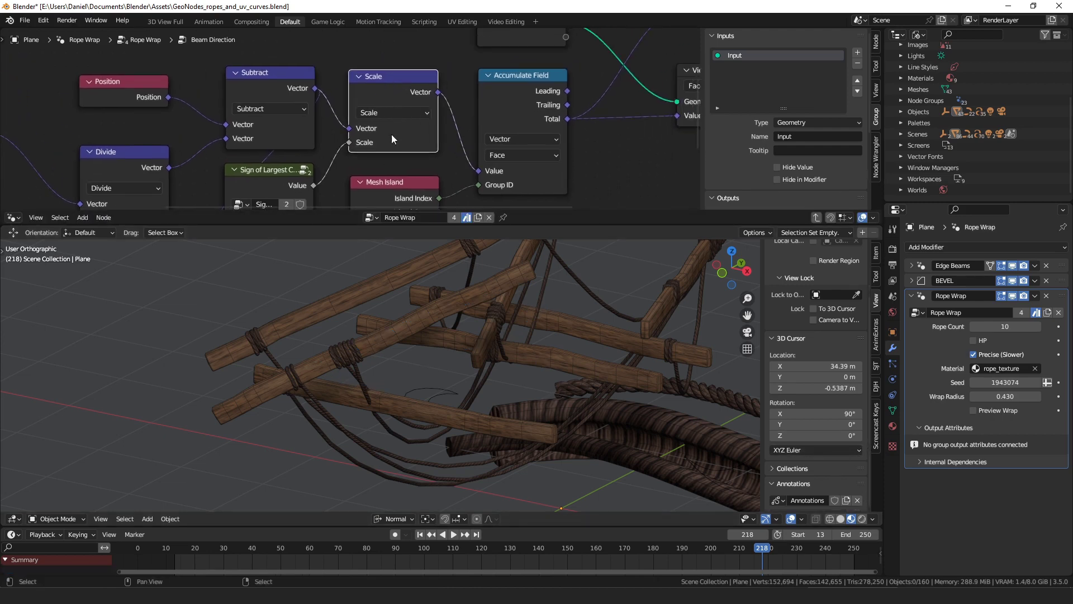
Step: Examine how the final Accumulate Field totals the scaled vectors using Mesh Island's Island Index as Group ID
middle_drag(484, 140, 440, 103)
middle_drag(483, 68, 477, 76)
drag(478, 76, 476, 79)
click(354, 170)
key(g)
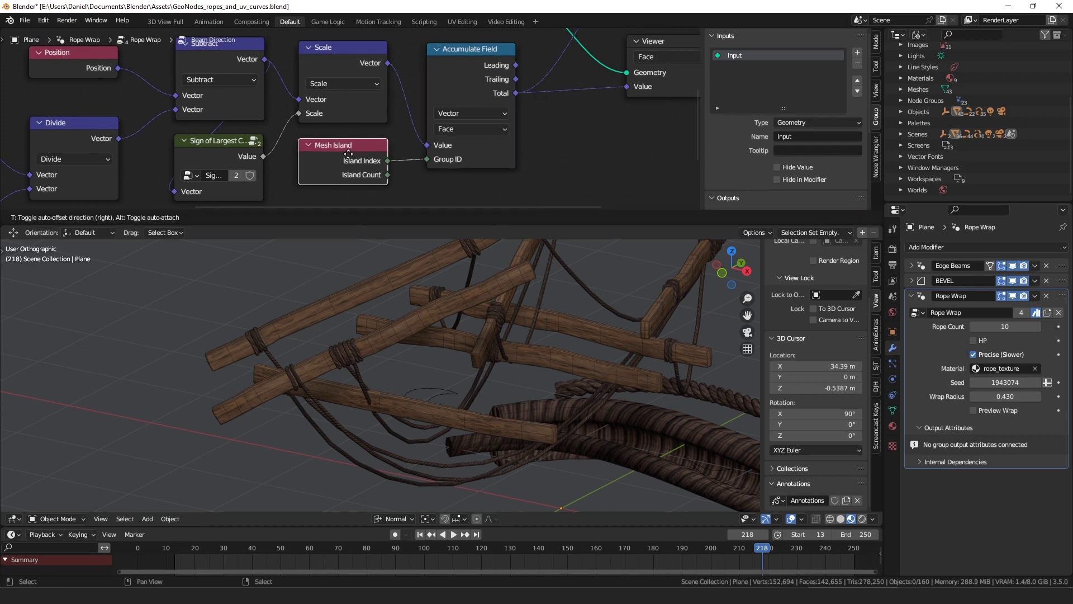
click(347, 152)
scroll(347, 140, down, 5)
middle_drag(540, 115, 482, 156)
click(374, 125)
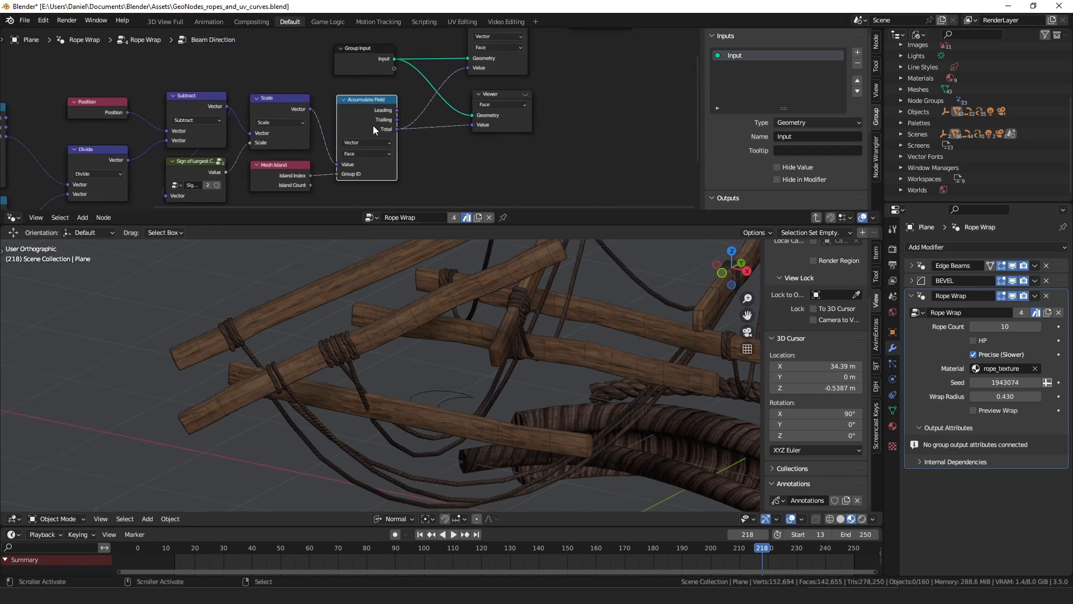
scroll(374, 125, up, 3)
mouse_move(373, 125)
middle_down()
mouse_move(425, 80)
mouse_move(374, 120)
middle_up()
drag(377, 83, 375, 84)
click(374, 84)
Step: Examine how the Group Input geometry and accumulated Total feed the Viewer node
middle_drag(396, 59, 317, 115)
middle_drag(447, 72, 397, 121)
drag(404, 72, 405, 73)
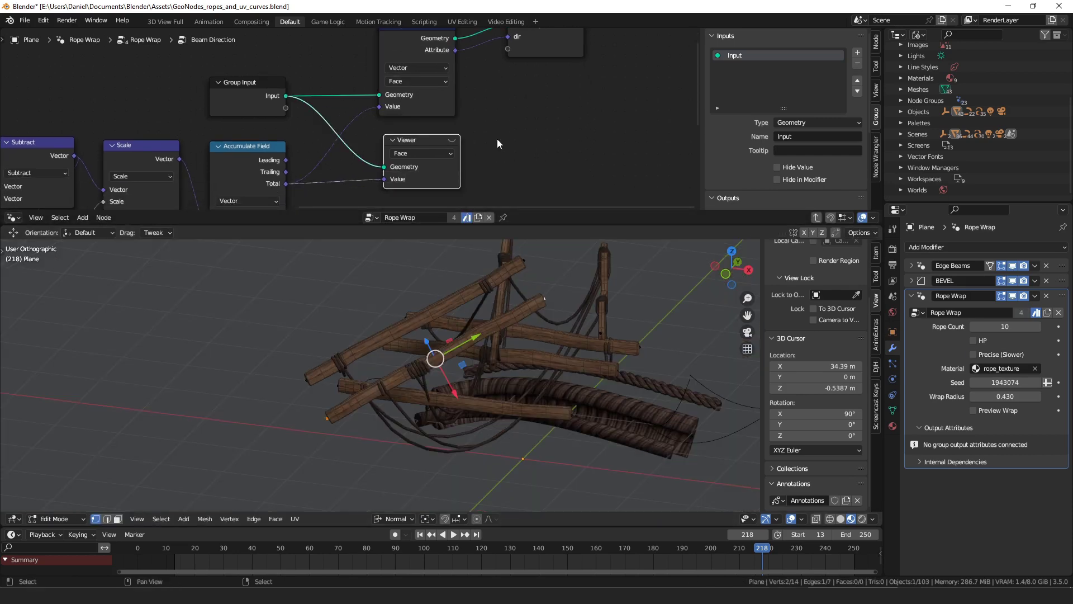
scroll(553, 162, up, 3)
middle_drag(497, 138, 424, 147)
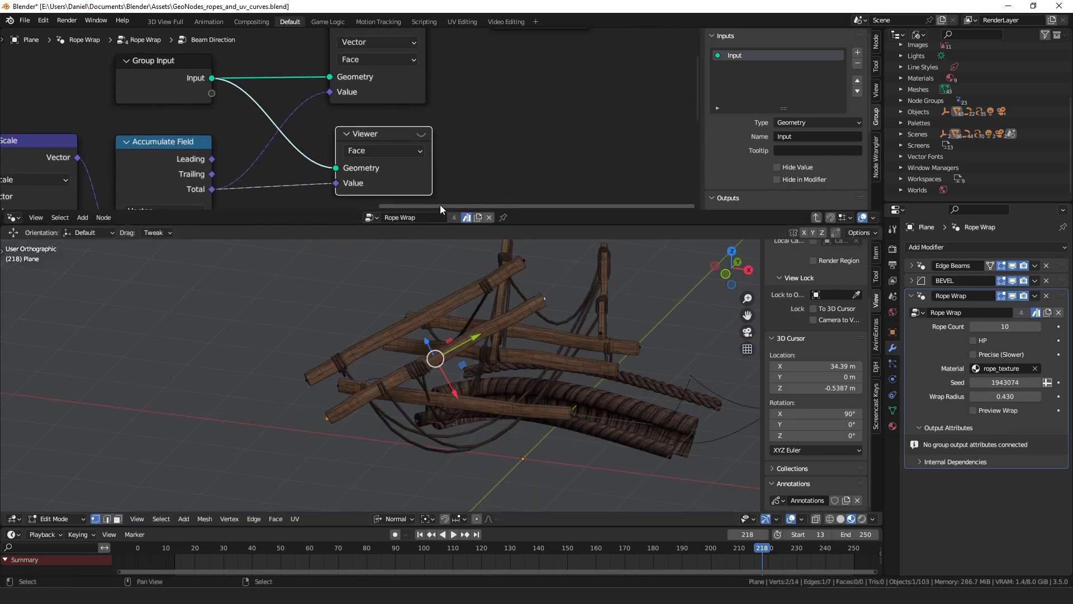
Step: Preview the accumulated direction through the Viewer node and try trackball-rotating the selected beam
click(421, 135)
key(r)
key(r)
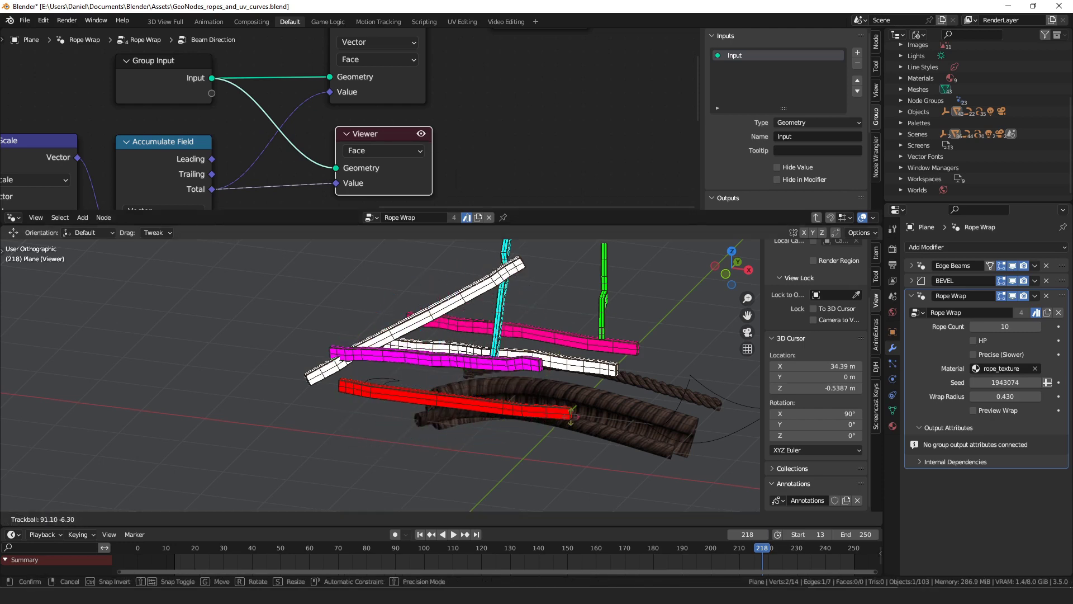
right_click(511, 409)
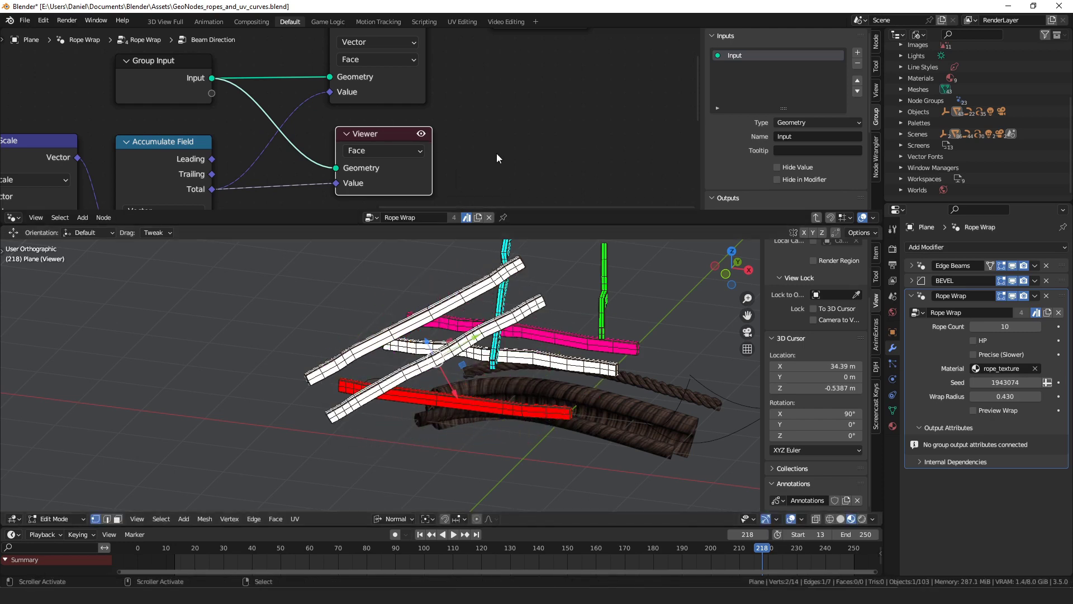
Step: Examine the Capture Attribute output feeding the group's dir output, and return to the Rope Wrap node tree
scroll(471, 115, down, 6)
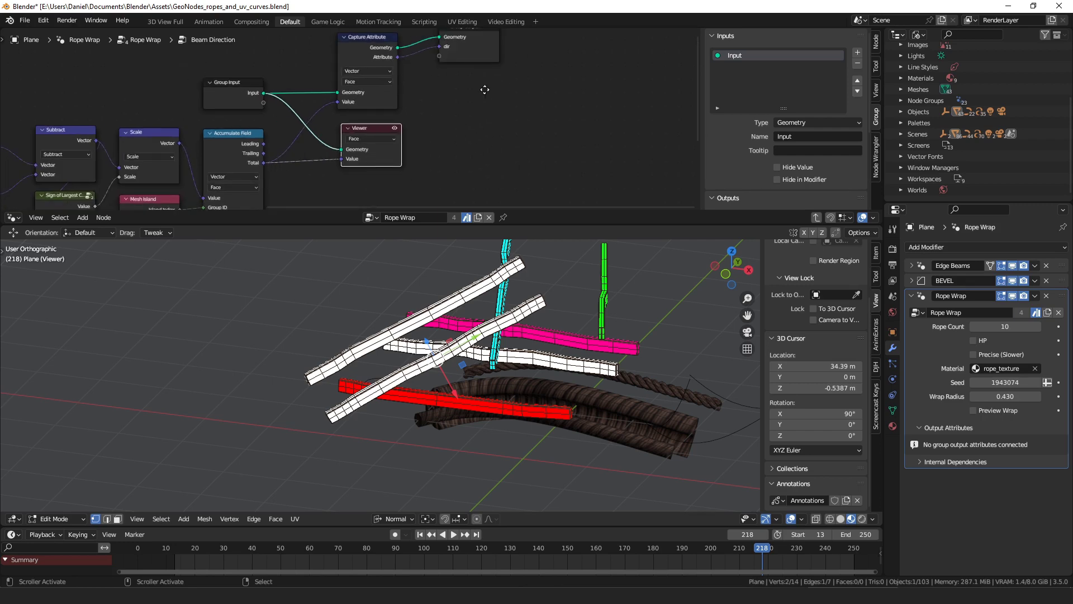
middle_drag(484, 89, 466, 131)
drag(463, 94, 467, 105)
key(Tab)
scroll(467, 105, down, 3)
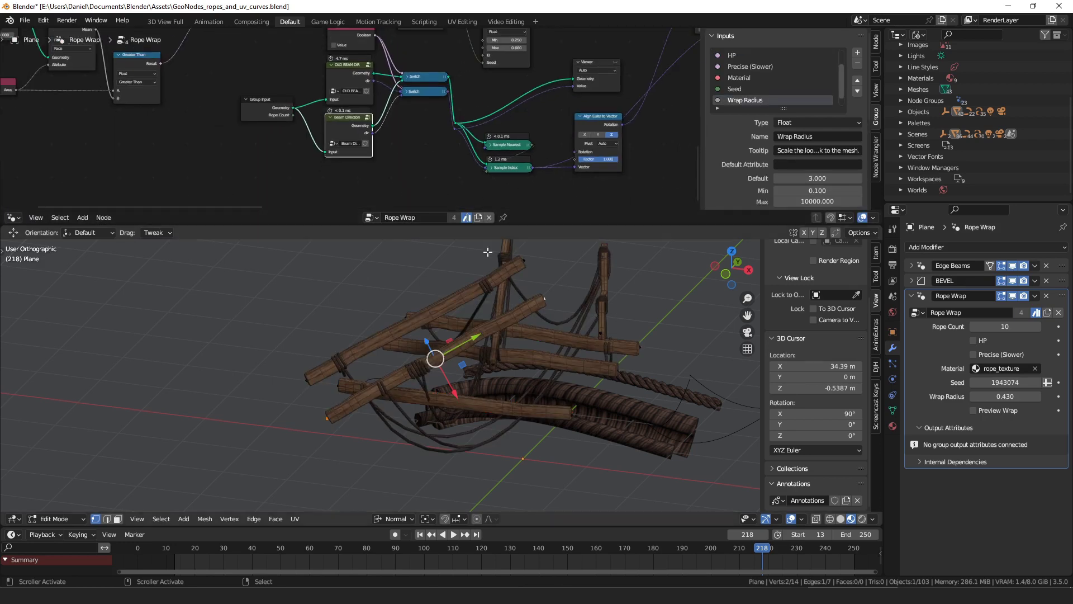
Step: Leave Edit Mode on the beams, select the thin ring rope, and examine how Curve Circle feeds Curve Sweep UV in its node tree
scroll(526, 329, down, 4)
shift+middle_drag(539, 347, 544, 332)
key(Tab)
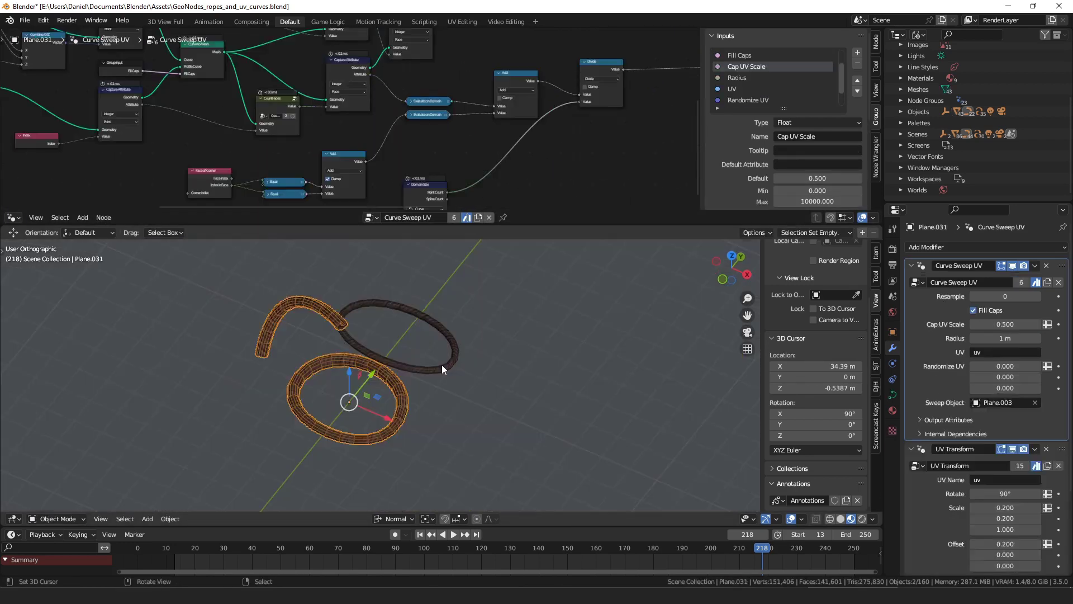
click(441, 364)
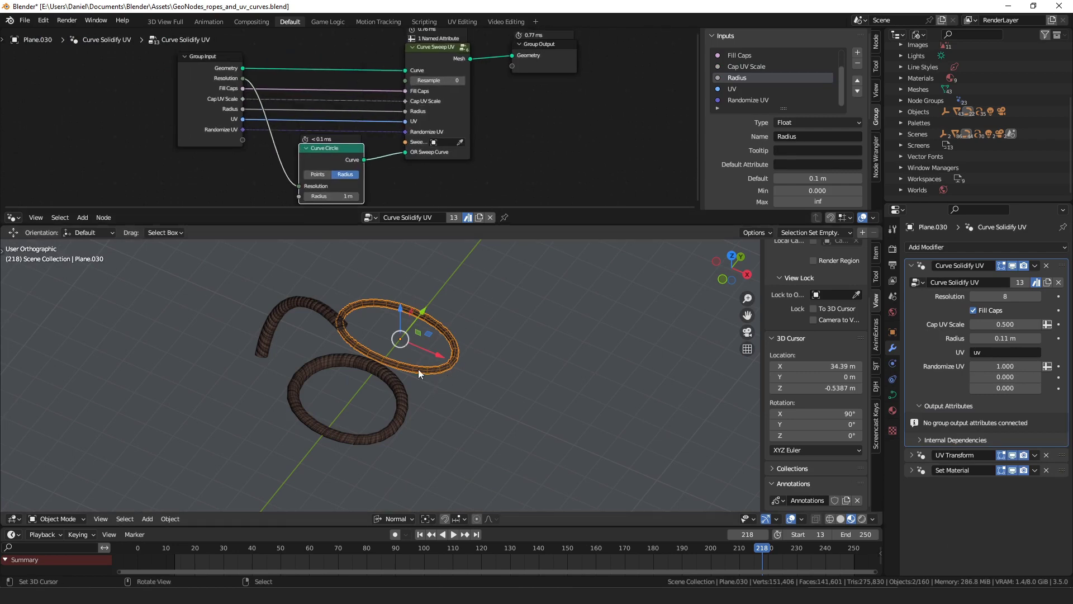
scroll(477, 125, up, 3)
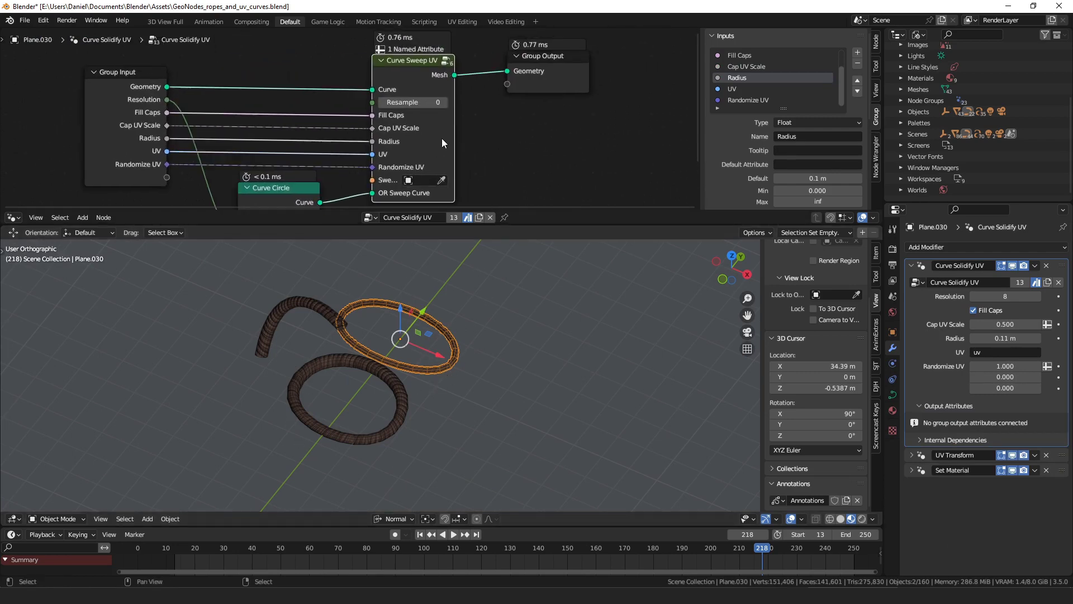
drag(429, 75, 426, 73)
middle_drag(346, 179, 323, 148)
Step: Select the thicker swept rope that uses Curve Sweep UV and view its ring up close
click(398, 387)
scroll(467, 146, down, 4)
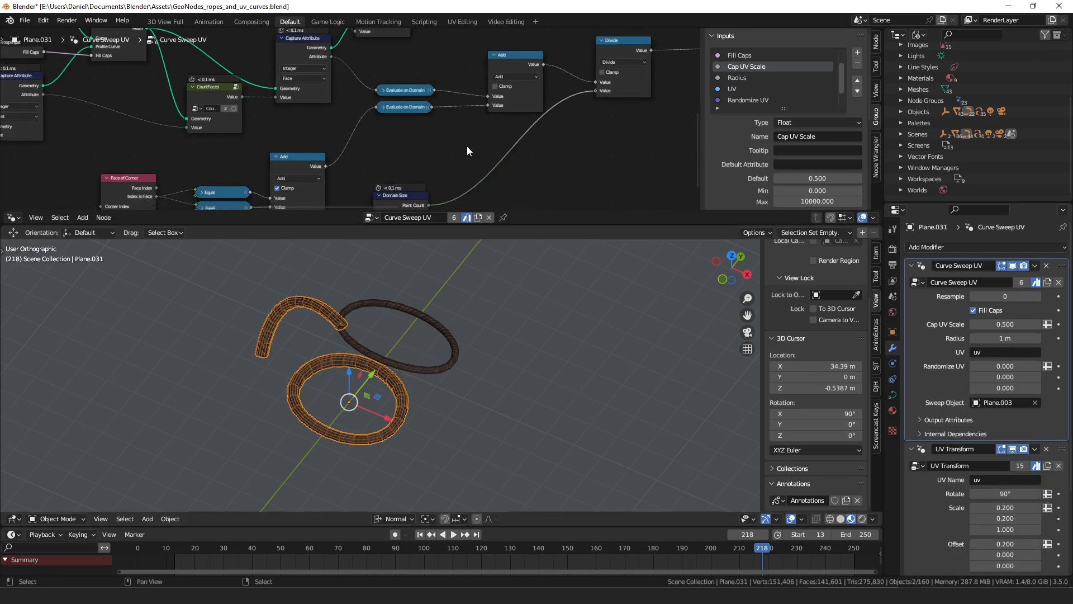
middle_drag(420, 377, 380, 402)
scroll(500, 378, up, 6)
scroll(371, 308, down, 3)
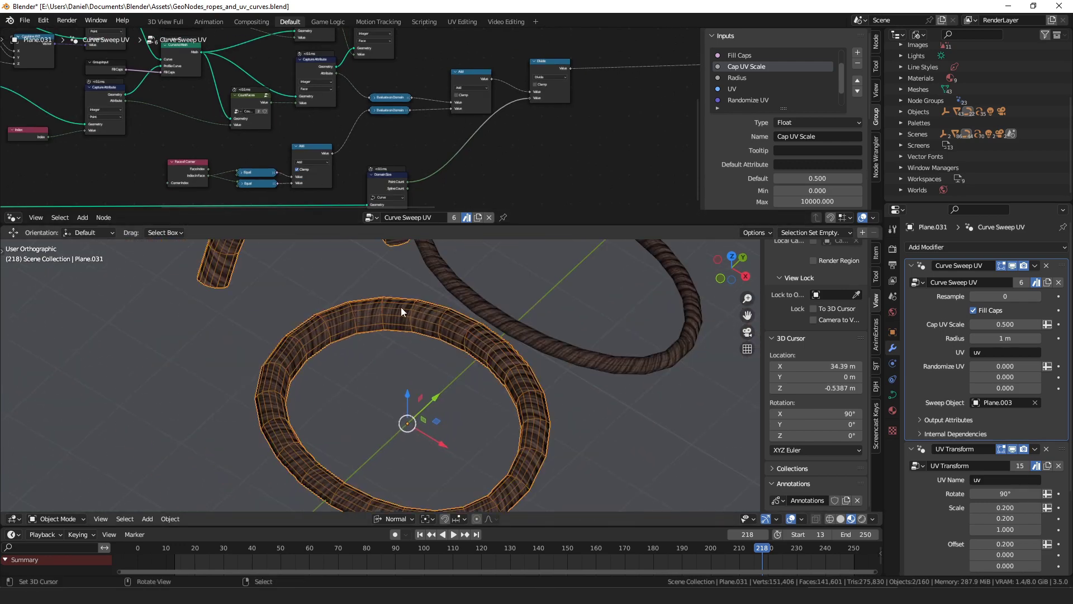
Step: Survey the Curve Sweep UV node tree from the cap and domain evaluation nodes back to Spline Length and Curve to Mesh
middle_drag(304, 123, 303, 82)
scroll(301, 82, up, 2)
drag(298, 79, 300, 77)
middle_drag(625, 107, 454, 118)
scroll(580, 116, down, 3)
middle_drag(629, 129, 518, 122)
middle_drag(313, 124, 492, 167)
middle_drag(360, 164, 361, 52)
scroll(361, 52, up, 3)
shift+scroll(361, 52, up, 3)
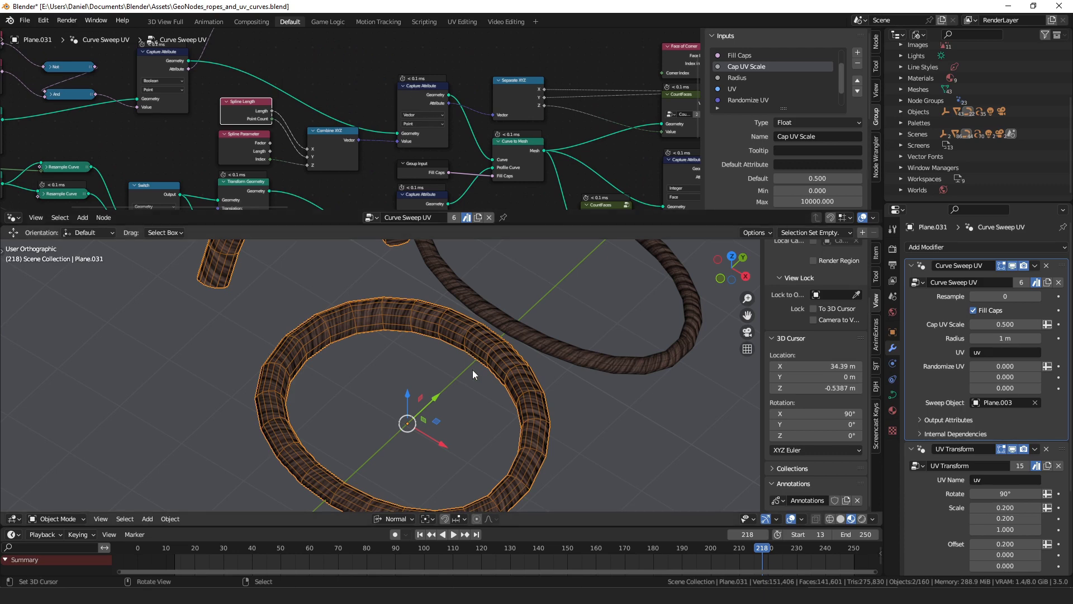
Step: Examine how the Spline Length and Spline Parameter outputs are packed into a vector by Combine XYZ
middle_drag(471, 370, 457, 323)
shift+scroll(425, 150, up, 2)
scroll(423, 149, down, 5)
middle_drag(423, 149, 474, 111)
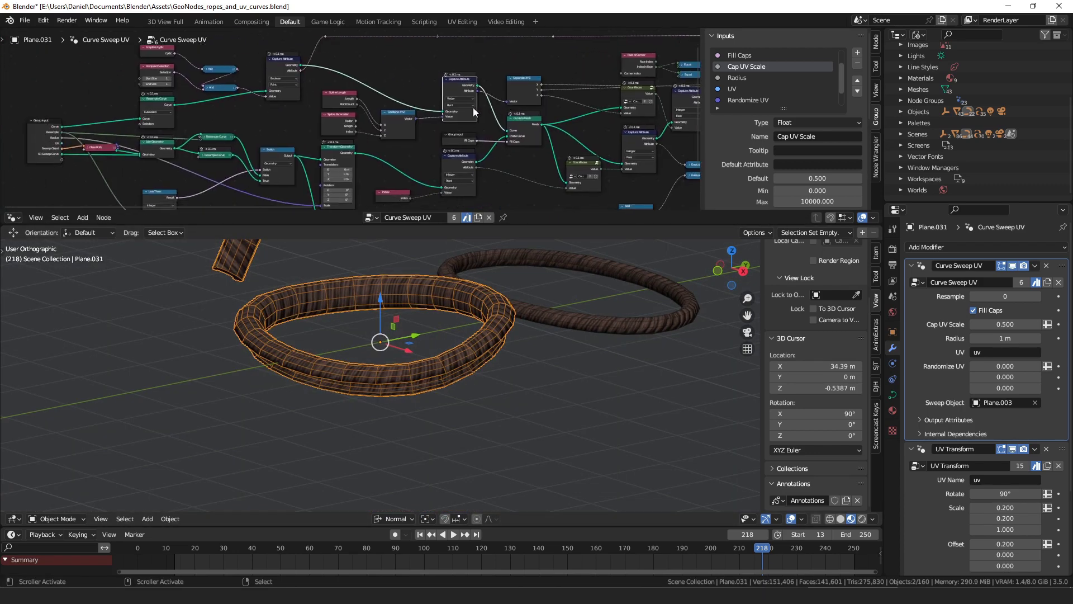
scroll(427, 125, up, 10)
drag(327, 133, 404, 177)
middle_drag(467, 136, 346, 156)
scroll(345, 152, down, 1)
drag(327, 144, 325, 139)
drag(217, 98, 215, 98)
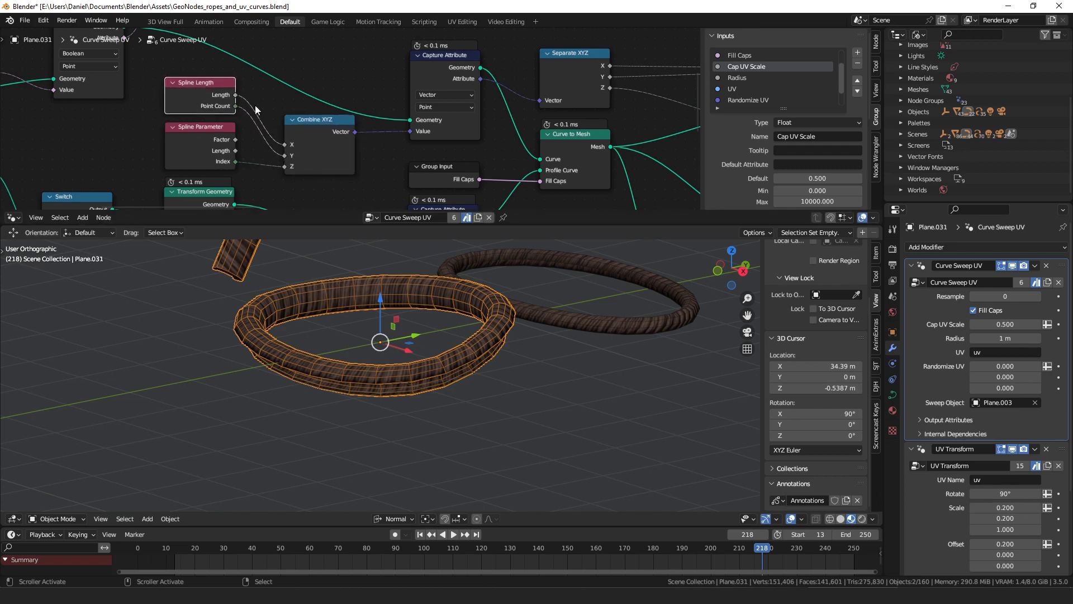
Step: Follow the captured vector from Capture Attribute past Curve to Mesh into Separate XYZ and the CountFaces group
middle_drag(431, 140, 307, 156)
drag(433, 102, 433, 95)
middle_drag(556, 92, 421, 96)
drag(531, 101, 531, 106)
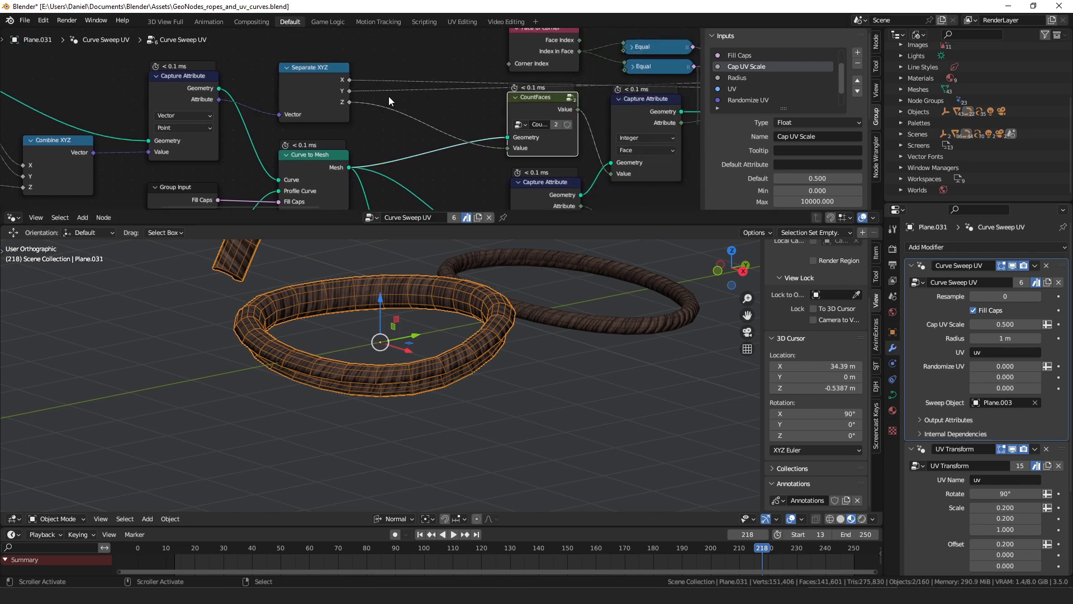
middle_drag(360, 124, 356, 103)
scroll(356, 98, down, 1)
middle_drag(97, 128, 292, 120)
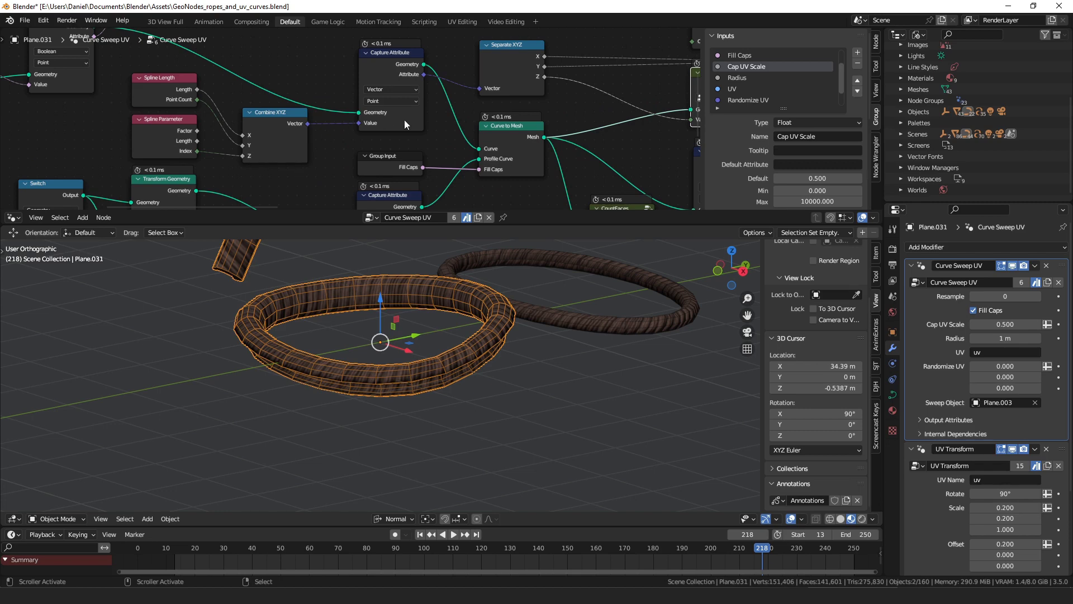
ctrl+scroll(363, 85, down, 4)
Step: Examine inside the CountFaces group how Index, Corners of Face and Vertex of Corner drive Sample Index, and return to the parent tree
drag(388, 84, 426, 109)
middle_drag(555, 78, 474, 73)
click(474, 72)
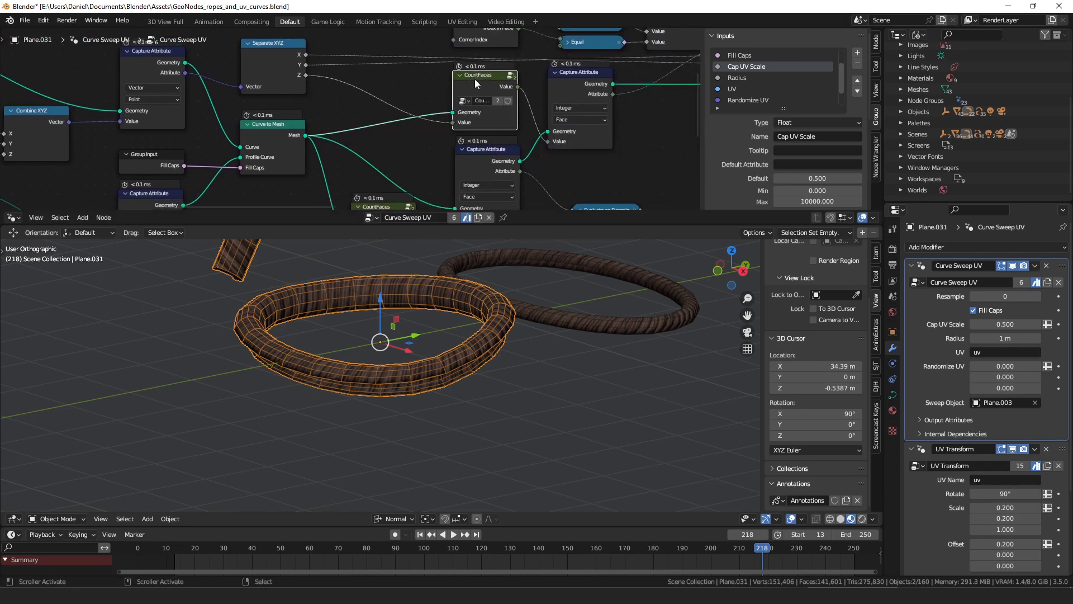
key(Tab)
drag(223, 150, 219, 148)
drag(305, 146, 305, 147)
drag(393, 147, 394, 147)
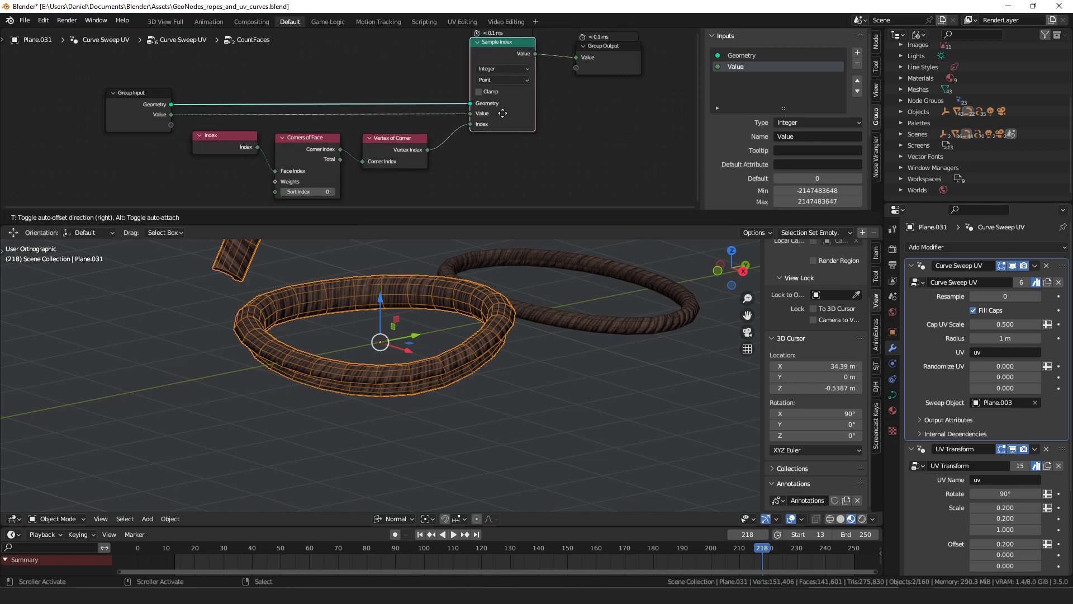
key(Tab)
Step: Preview the face-domain Capture Attribute output, multiplied by 0.050, through an active Viewer node
middle_drag(515, 112, 374, 121)
click(437, 89)
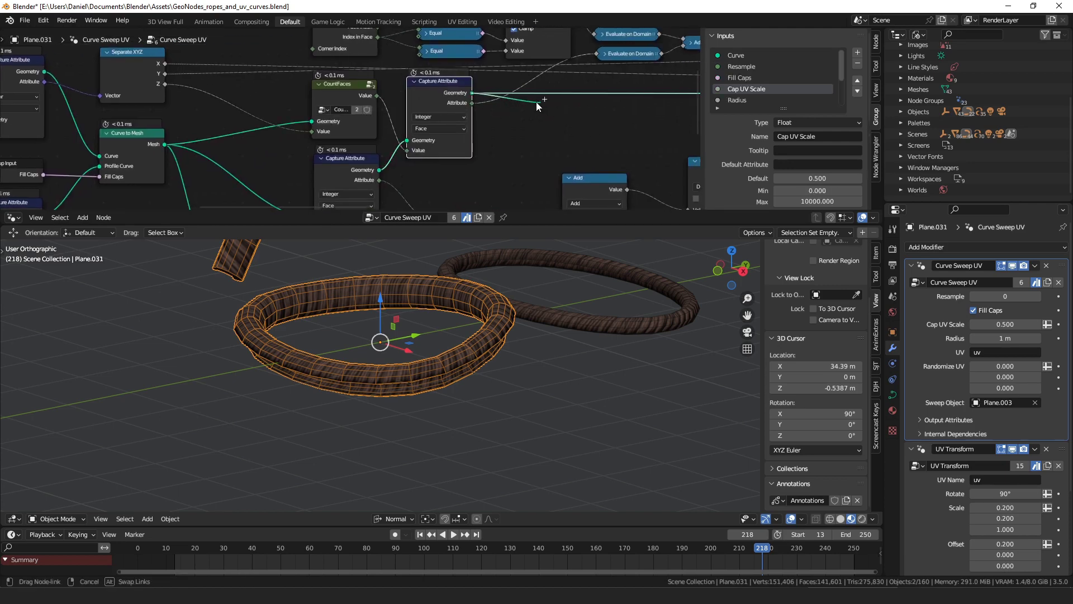
drag(472, 103, 584, 134)
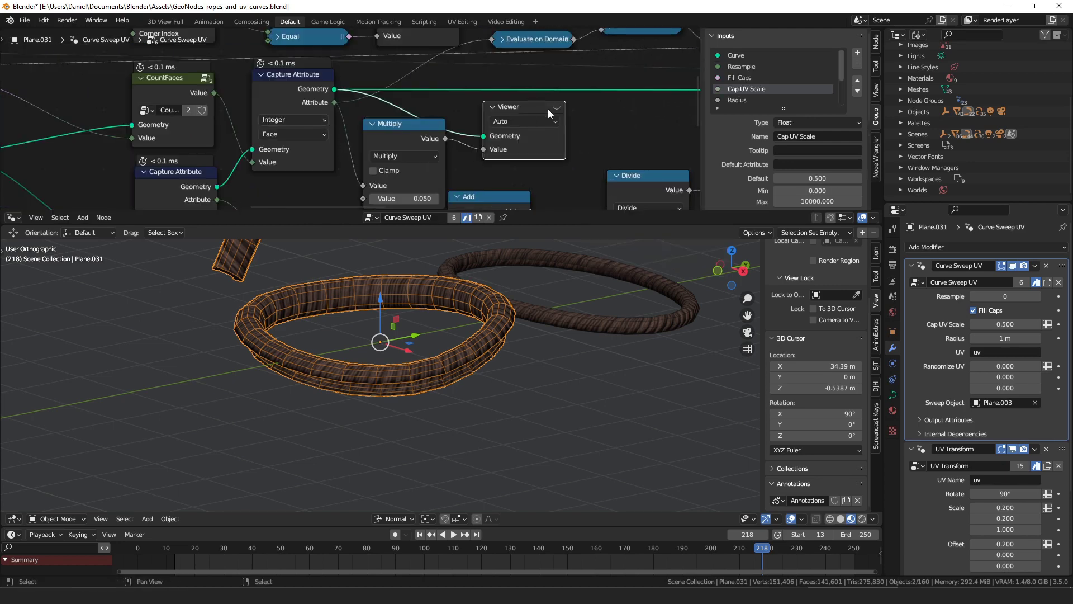
click(557, 107)
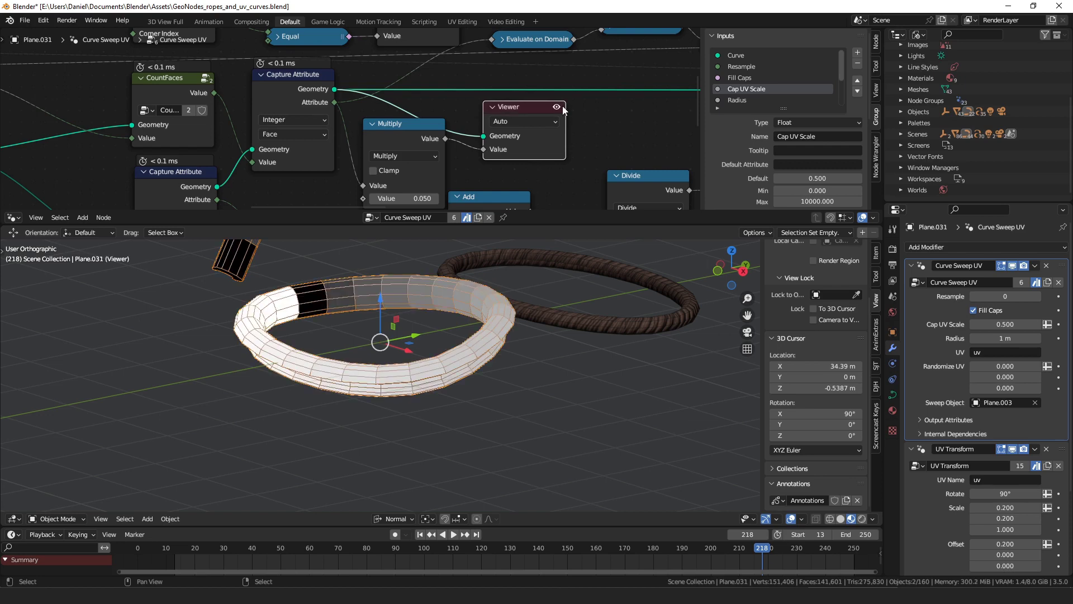
Step: Inspect the previewed face values around the ring's seam and at the end of the open rope
middle_drag(302, 291, 300, 305)
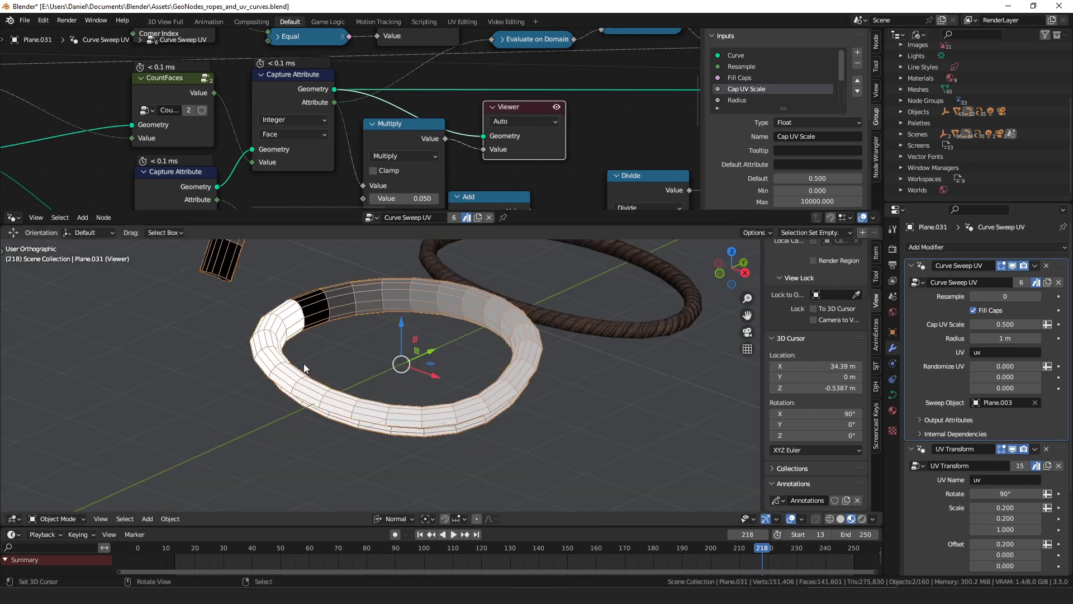
middle_drag(360, 388, 390, 361)
scroll(391, 361, up, 4)
middle_drag(351, 317, 351, 320)
scroll(480, 137, down, 2)
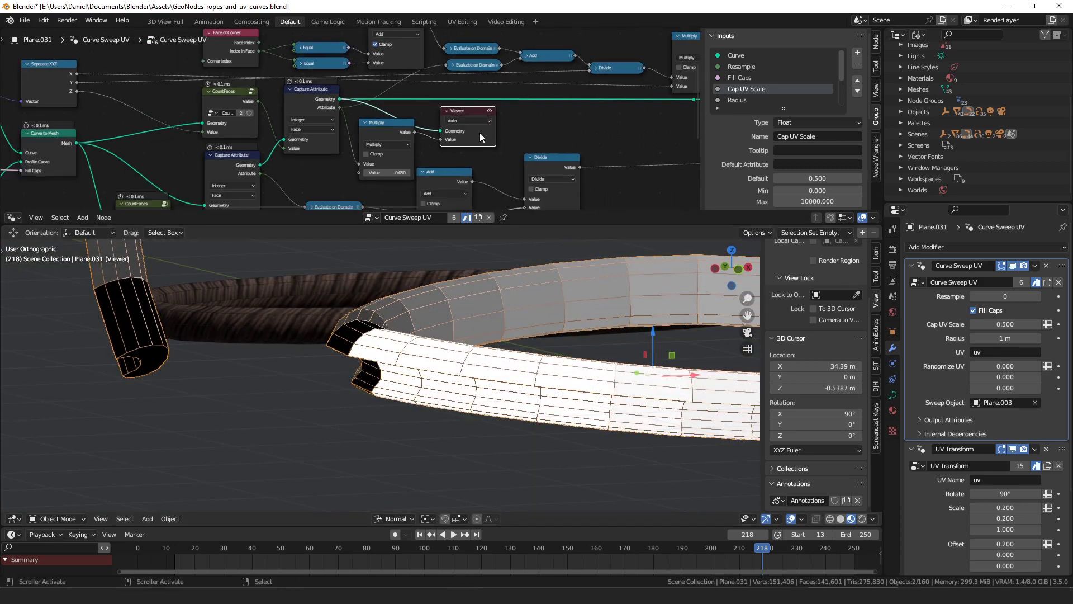
Step: Examine the Face of Corner node and where its Index in Face output leads
scroll(406, 131, down, 2)
middle_drag(489, 127, 344, 141)
middle_drag(241, 109, 248, 126)
scroll(245, 124, up, 4)
middle_drag(146, 91, 357, 106)
scroll(356, 106, up, 4)
mouse_move(326, 94)
mouse_down()
mouse_move(322, 83)
mouse_move(323, 92)
mouse_up()
Step: Inspect the two Equal nodes that test for corner indices 2 and 3, and the clamped Add combining them
click(433, 109)
key(h)
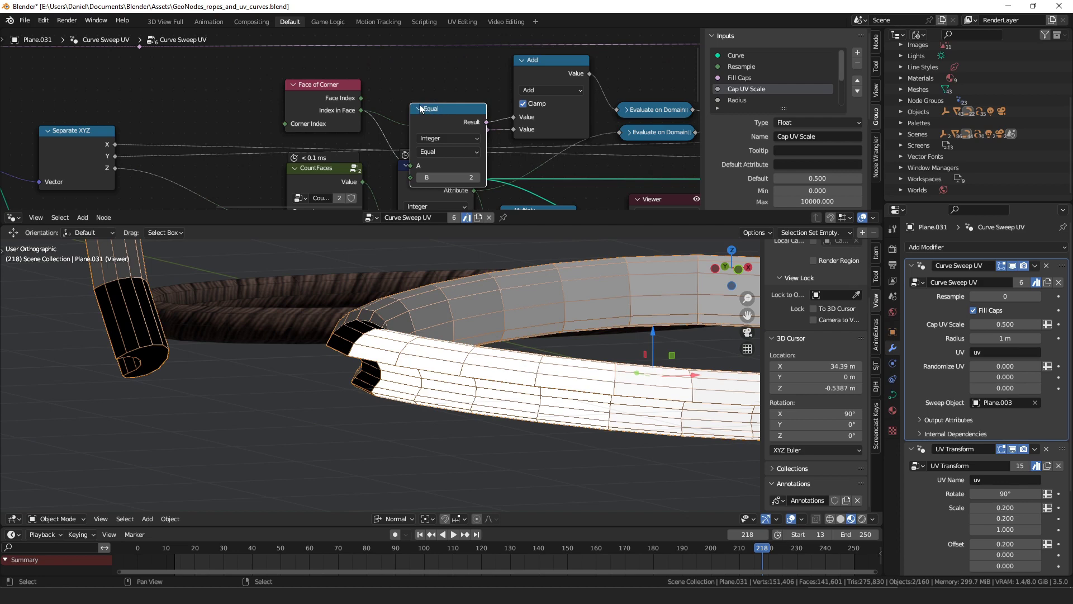
click(419, 109)
click(422, 131)
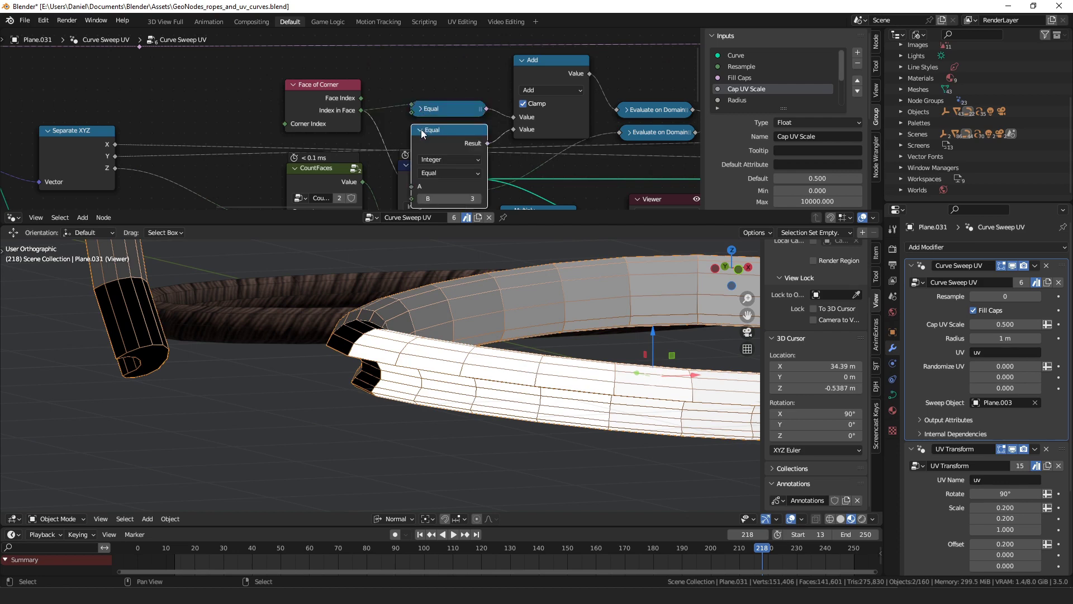
click(421, 129)
drag(571, 115, 564, 114)
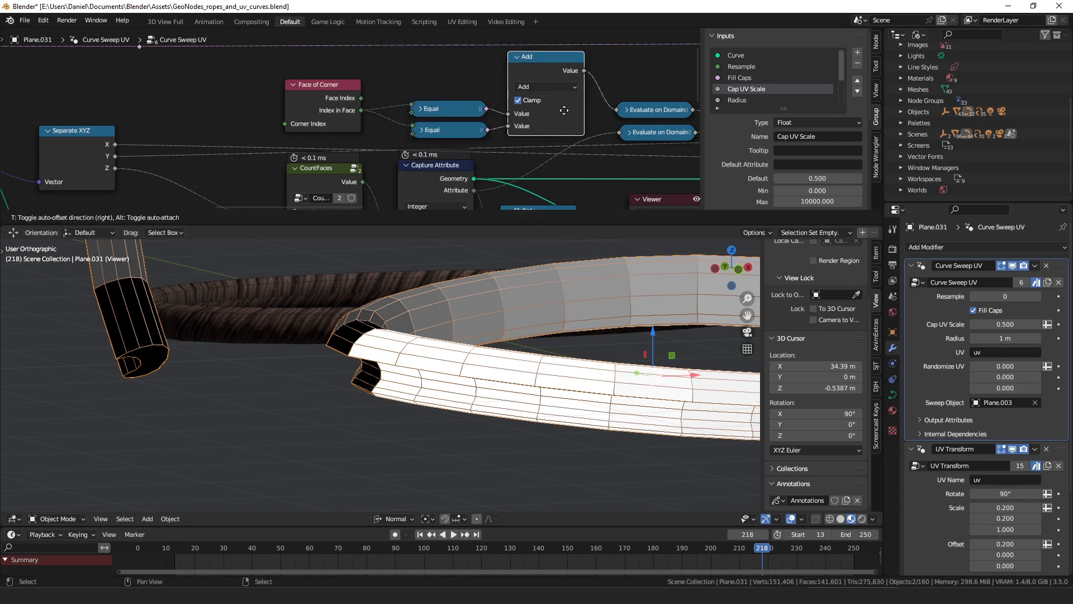
scroll(576, 116, down, 2)
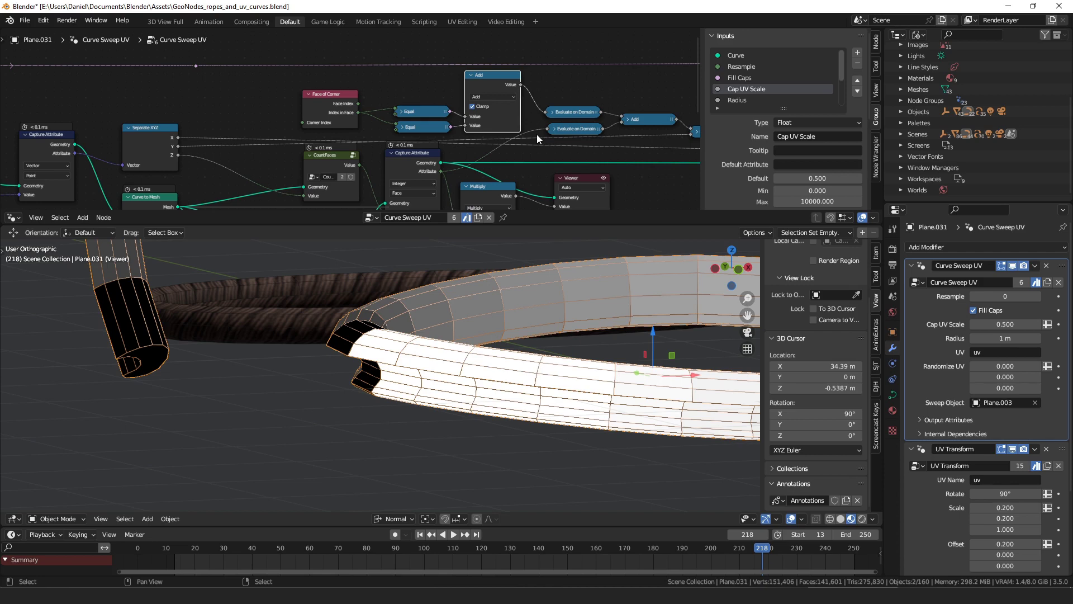
Step: Preview the clamped Add result of the corner tests through a second Viewer node
scroll(537, 134, down, 2)
middle_drag(536, 134, 408, 133)
middle_drag(508, 109, 447, 112)
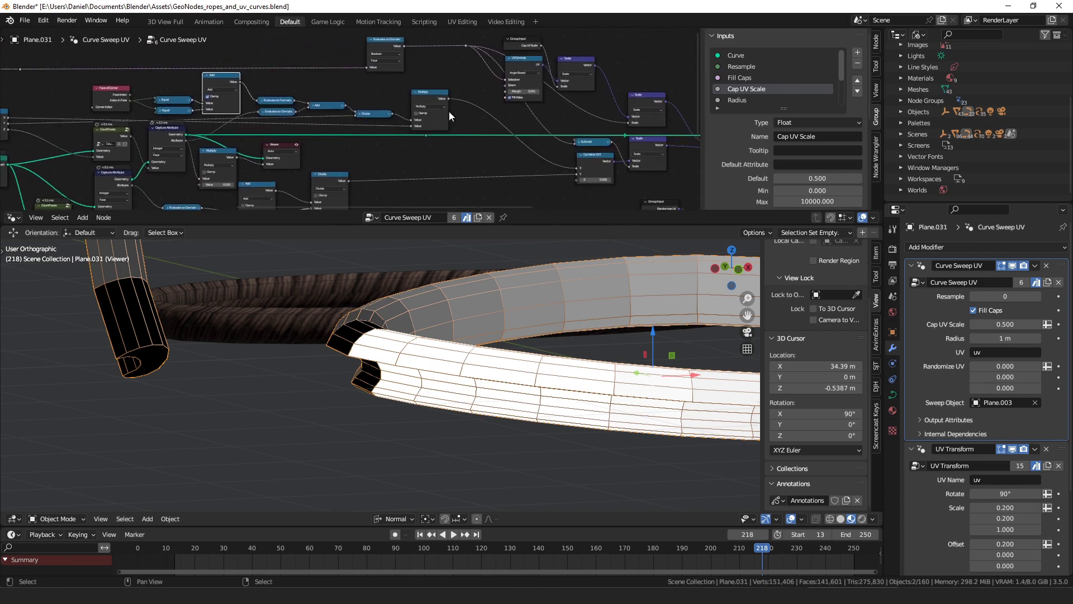
scroll(448, 112, up, 3)
scroll(397, 113, up, 2)
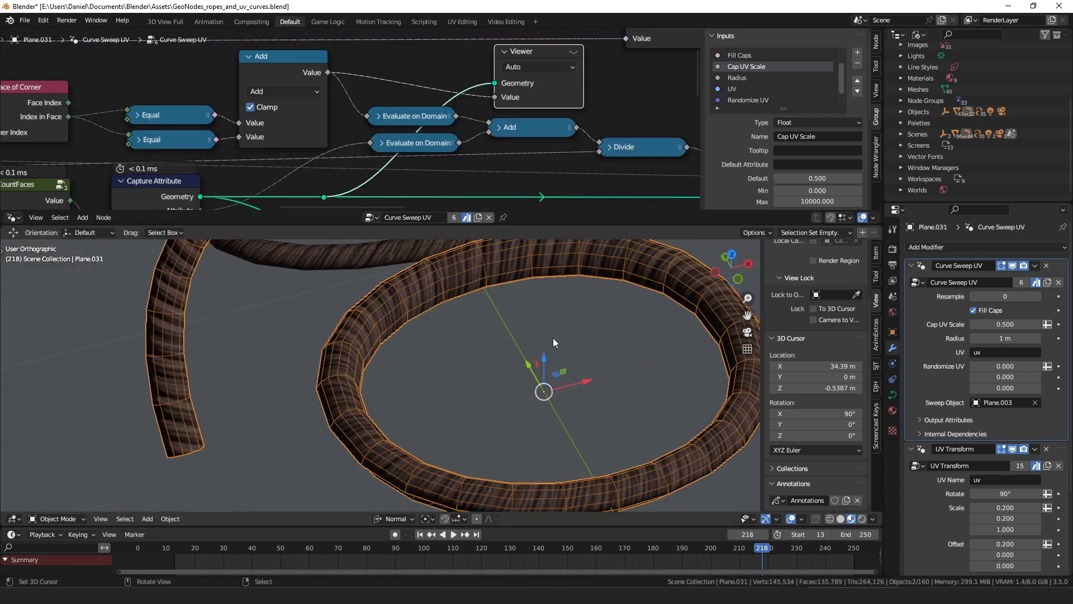
click(573, 52)
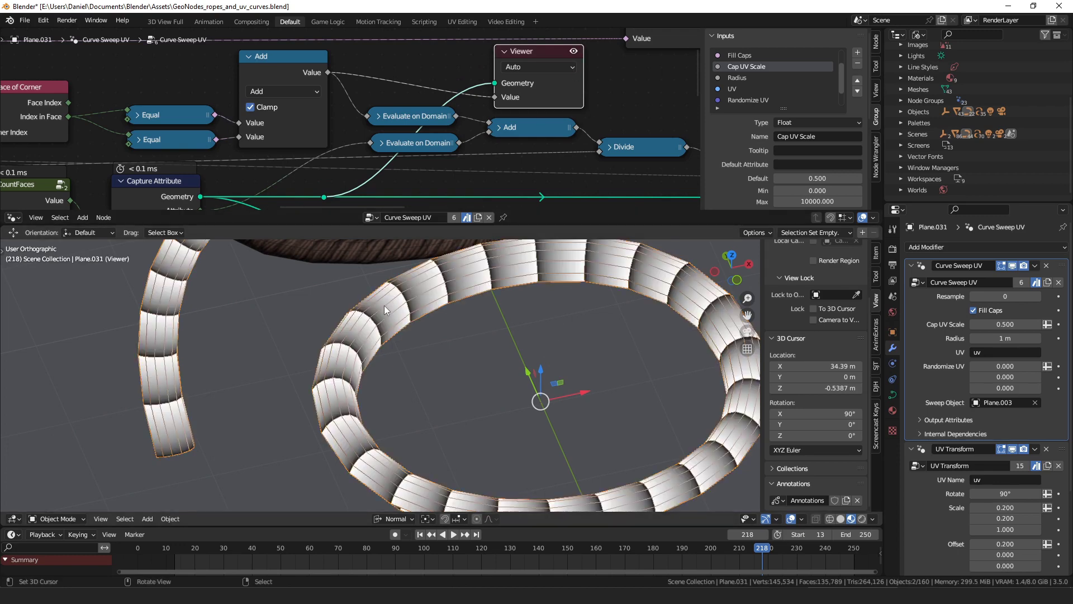
Step: Route the sum of the two Evaluate on Domain nodes into the 0.050 Multiply and preview it in its Viewer
scroll(488, 98, down, 3)
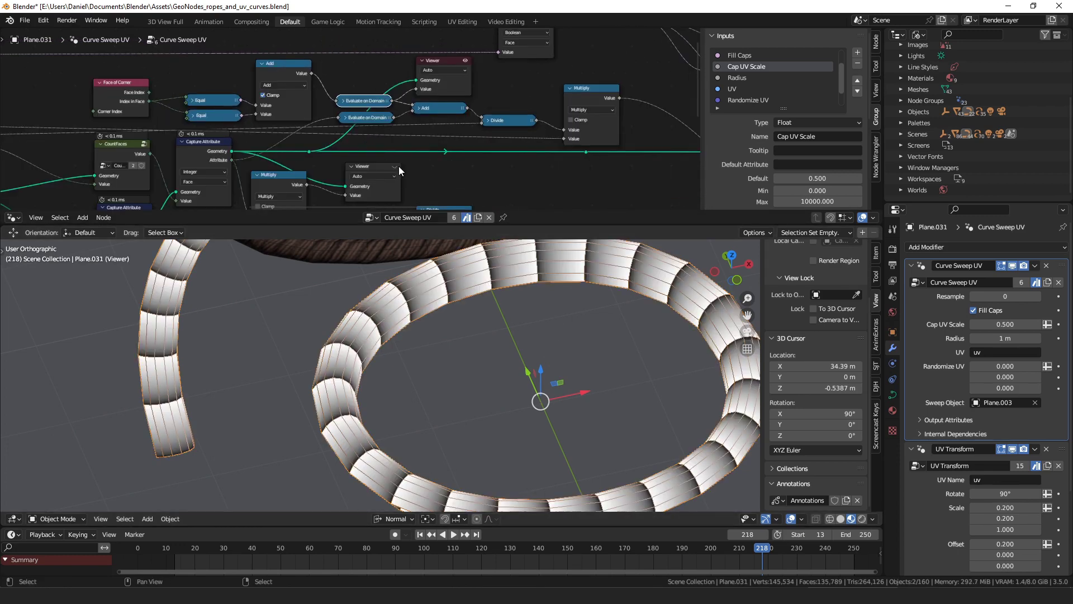
click(395, 166)
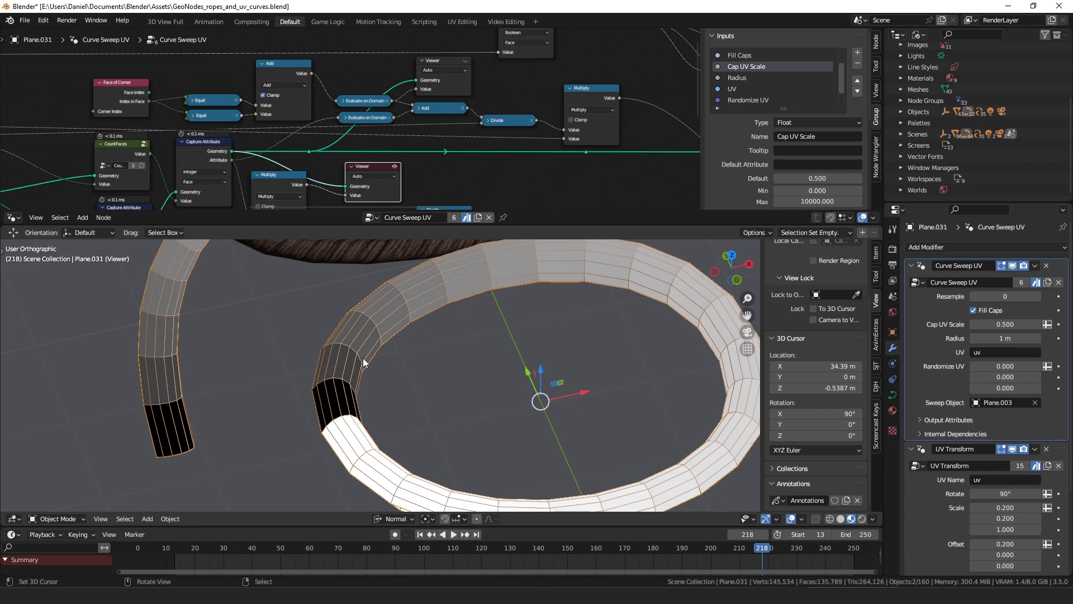
mouse_move(480, 70)
middle_down()
mouse_move(479, 117)
mouse_move(418, 117)
middle_up()
click(460, 79)
drag(401, 126, 438, 116)
drag(343, 172, 186, 174)
click(306, 127)
middle_drag(386, 352, 348, 391)
scroll(348, 392, down, 2)
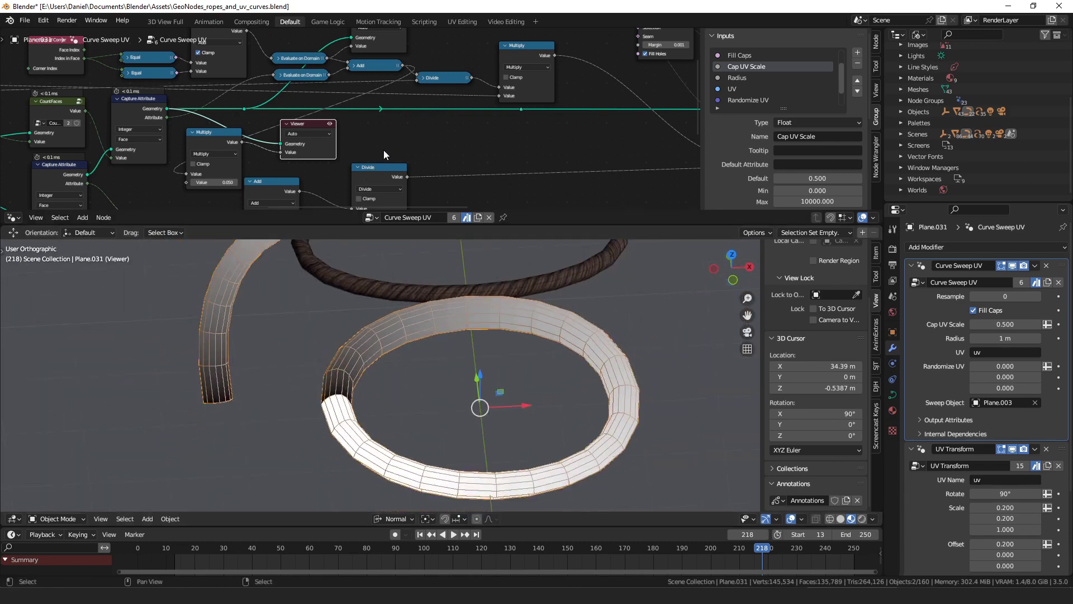
Step: Move the active Viewer below the downstream Multiply and connect the Divide output to its value
middle_drag(471, 111, 424, 137)
scroll(423, 136, up, 1)
drag(241, 147, 546, 144)
drag(425, 100, 470, 163)
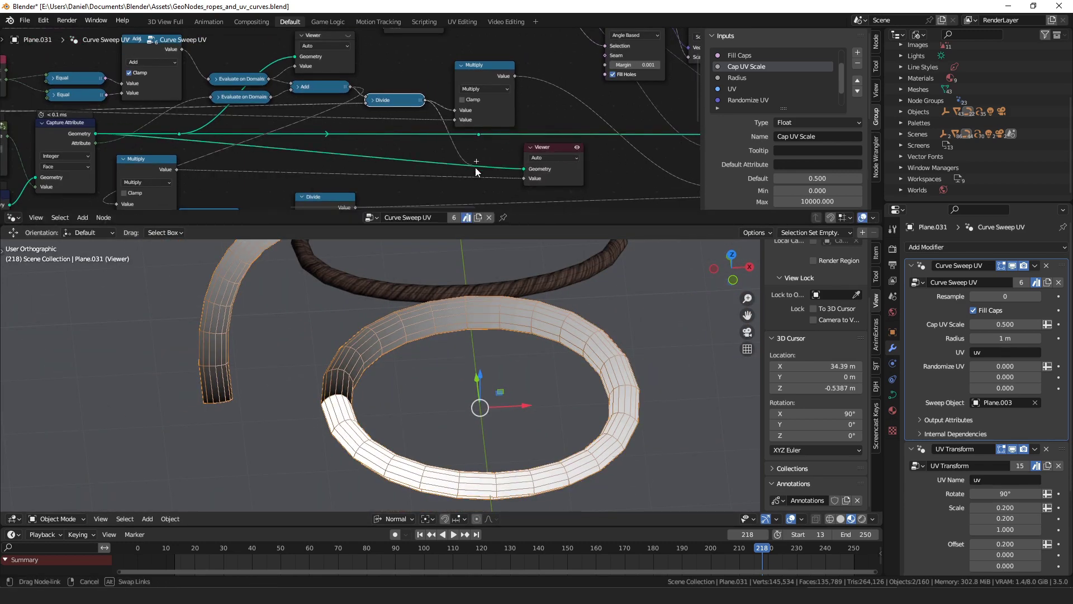
drag(545, 150, 531, 149)
drag(531, 149, 464, 146)
Step: Trace the Divide node's divisor back to the Point Count output of Spline Length
middle_drag(34, 112, 392, 103)
scroll(392, 103, down, 3)
middle_drag(218, 106, 363, 102)
scroll(363, 102, up, 3)
click(239, 100)
middle_drag(240, 100, 366, 79)
middle_drag(150, 98, 209, 116)
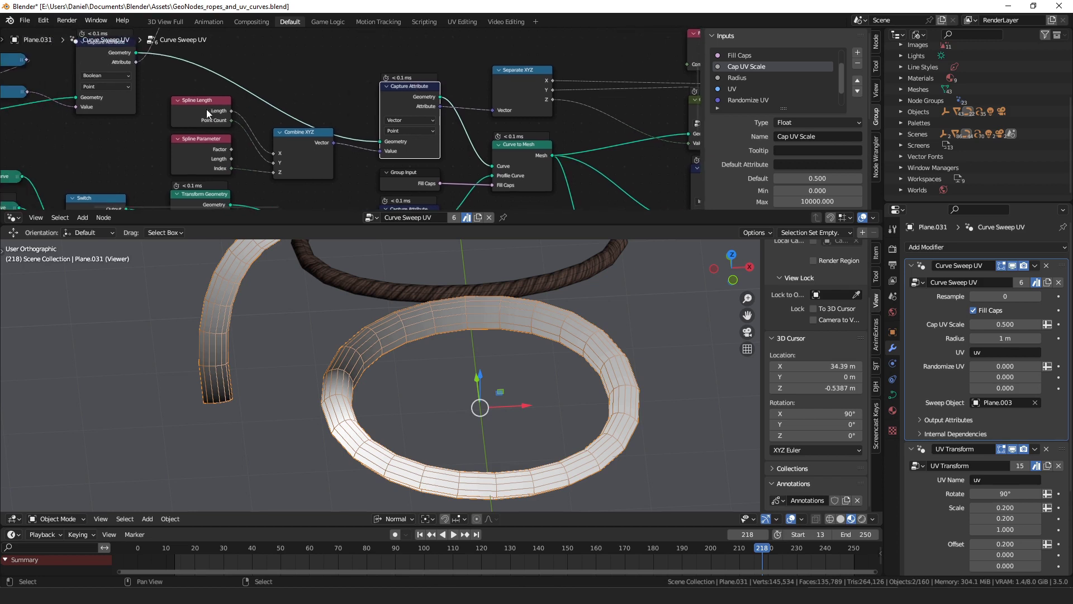
click(164, 107)
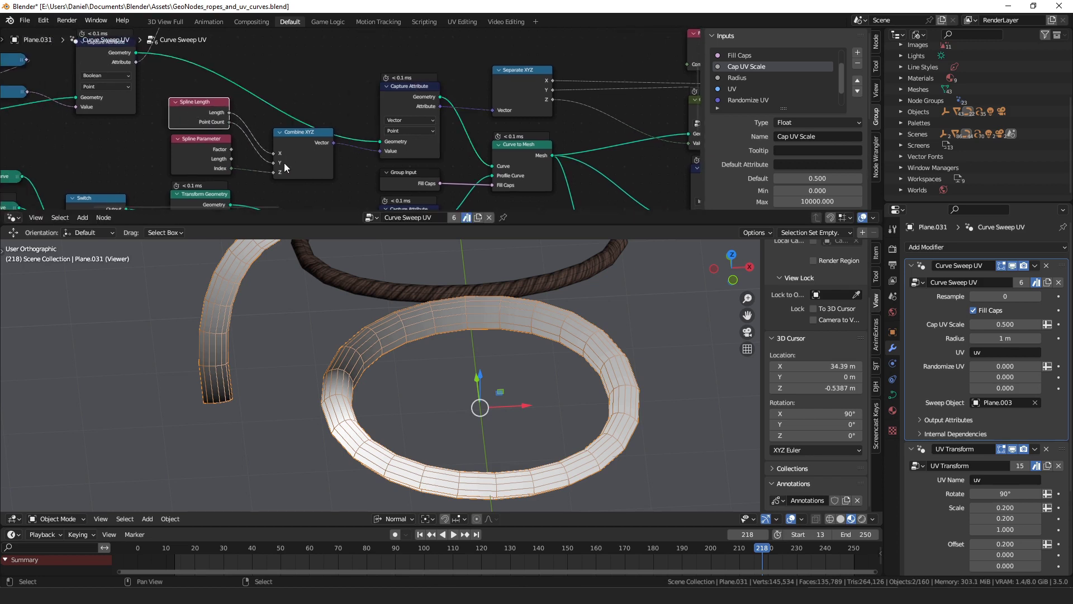
Step: Follow the captured point count forward through Separate XYZ to the Divide node and its inputs
middle_drag(435, 121, 255, 136)
drag(373, 105, 490, 109)
ctrl+scroll(407, 107, right, 20)
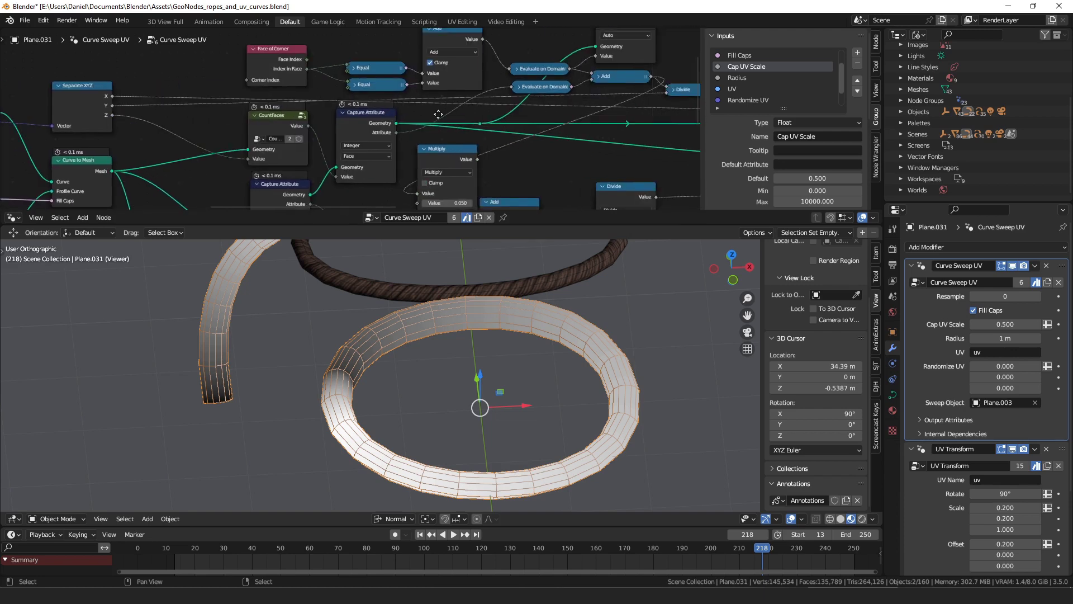
drag(585, 100, 584, 97)
drag(493, 85, 493, 85)
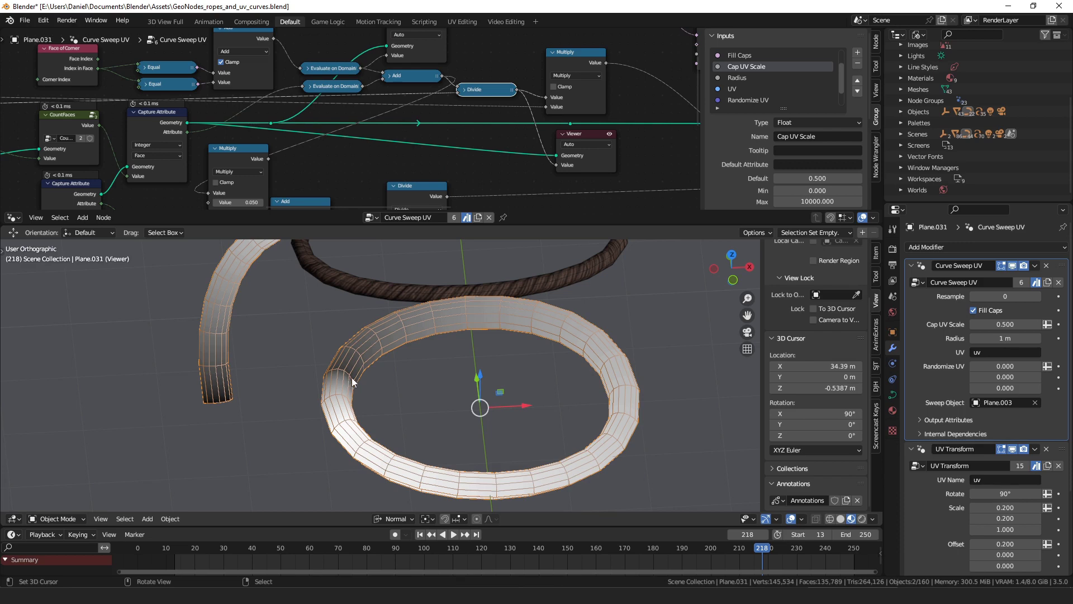
Step: Set the active Viewer's domain to Face Corner and select the Multiply node following Divide
middle_drag(538, 169, 440, 155)
click(496, 126)
drag(403, 66, 398, 65)
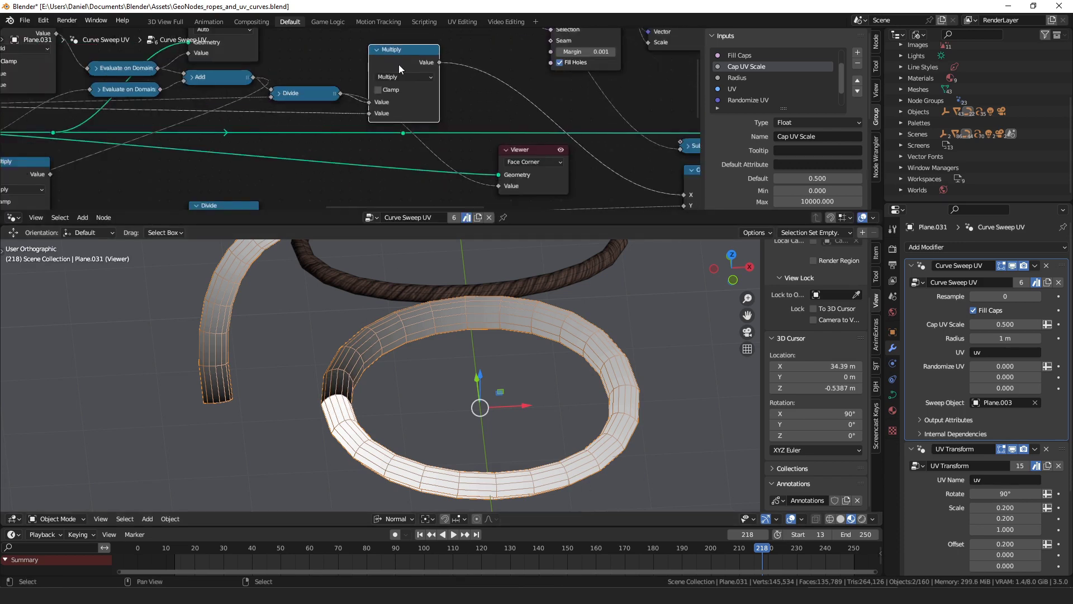
Step: Trace the Multiply node's second input back through Separate XYZ to the Length output of Spline Length
scroll(398, 65, down, 2)
middle_drag(199, 131, 475, 124)
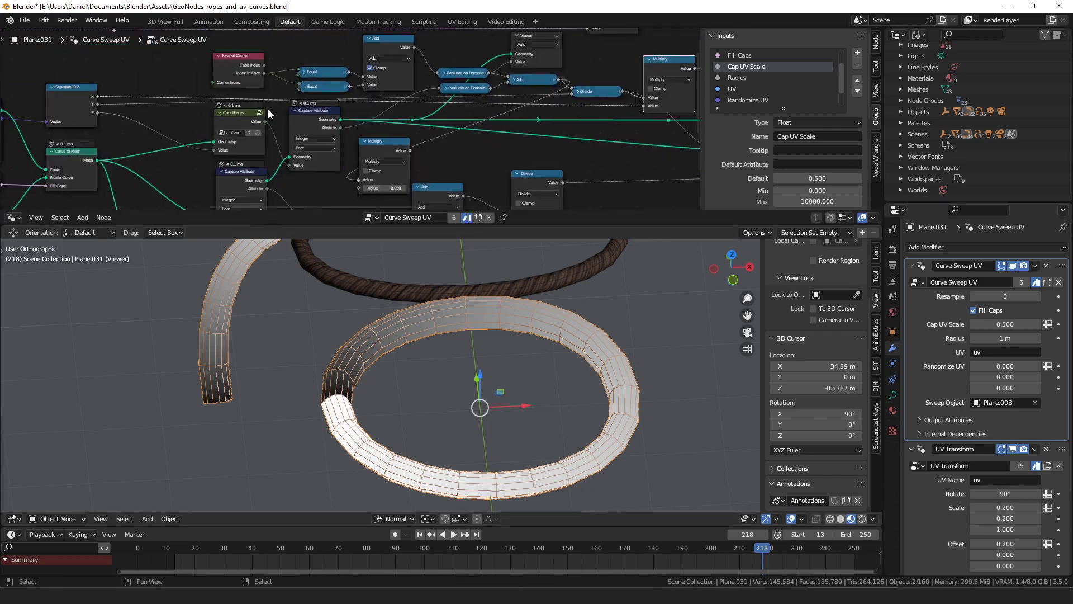
middle_drag(267, 109, 413, 108)
drag(227, 99, 225, 95)
middle_drag(225, 95, 397, 86)
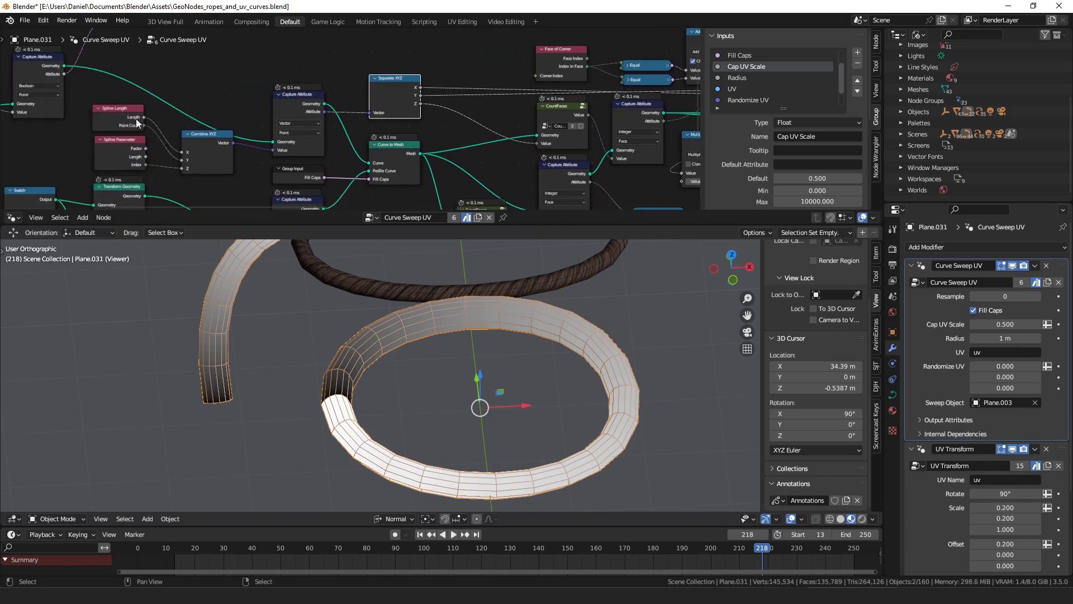
Step: Connect the output of the Multiply node that follows Divide to the Viewer's Value input
middle_drag(501, 104, 184, 115)
middle_drag(561, 95, 281, 95)
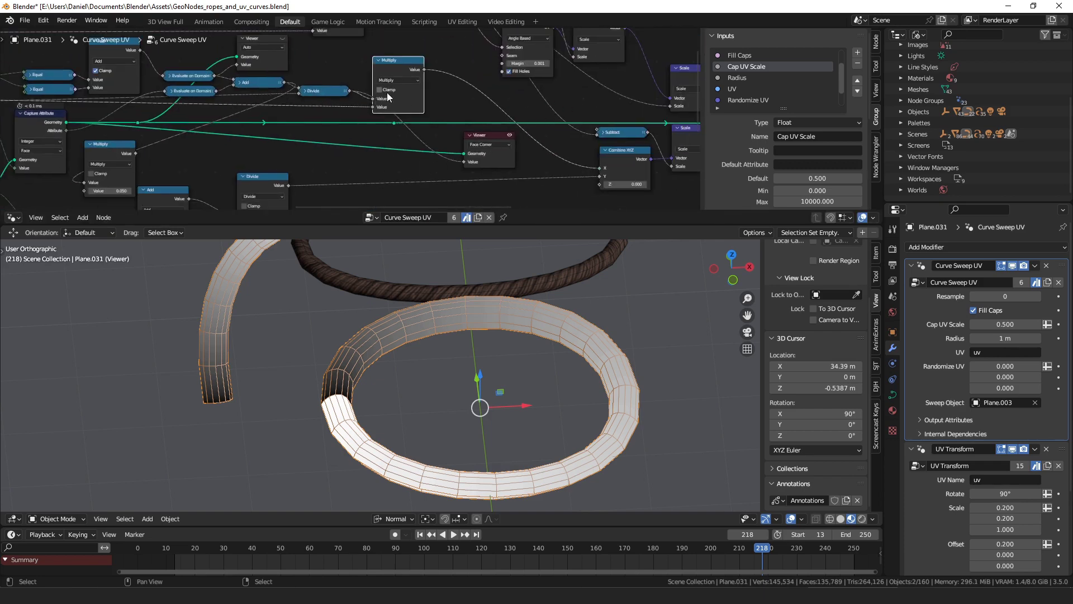
middle_drag(445, 110, 397, 100)
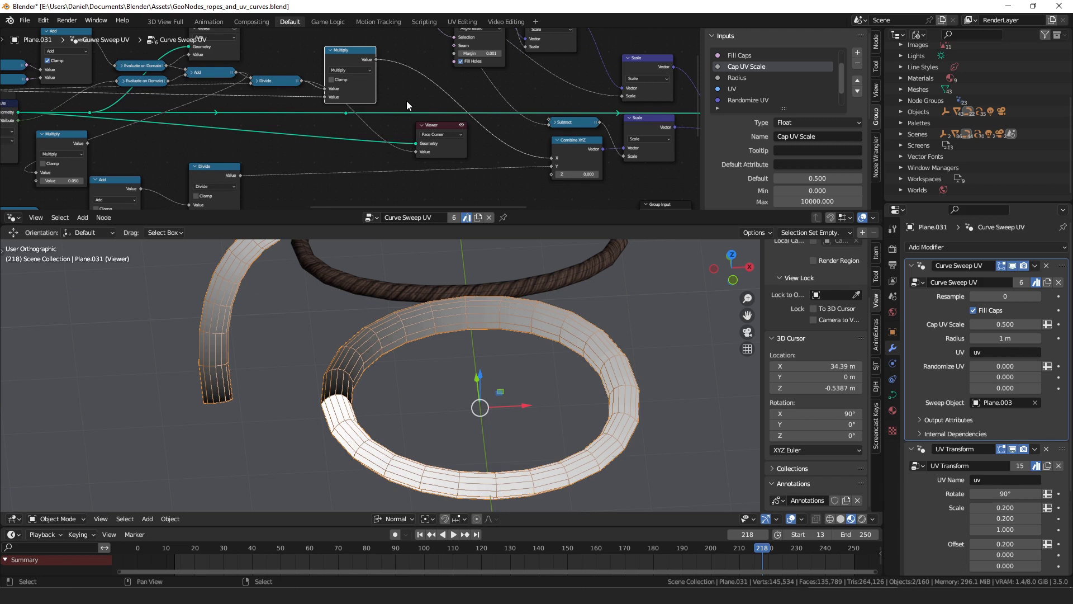
middle_drag(437, 102, 414, 104)
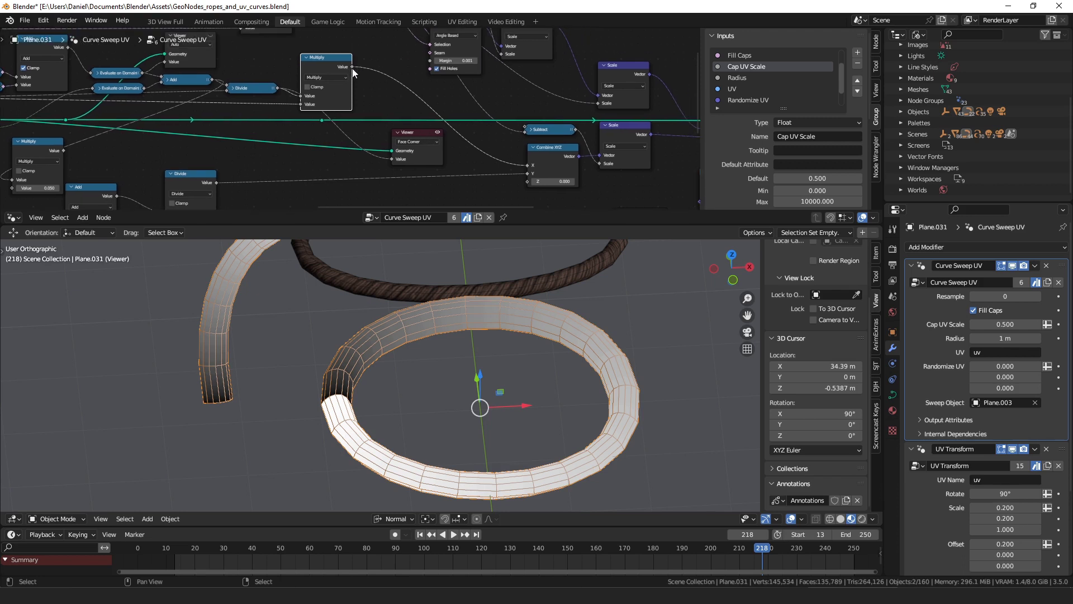
drag(352, 66, 393, 158)
Step: Select the Combine XYZ node fed by Multiply and follow its vector output through Scale and Add
middle_drag(444, 123, 358, 119)
drag(460, 146, 455, 156)
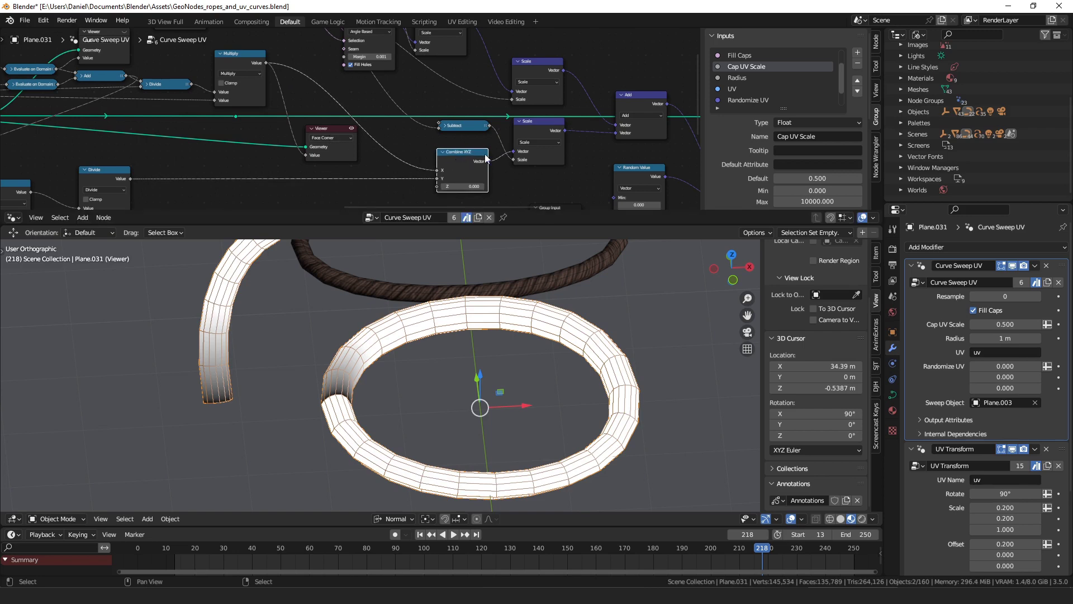
middle_drag(490, 146, 416, 135)
drag(389, 147, 386, 150)
scroll(420, 145, down, 2)
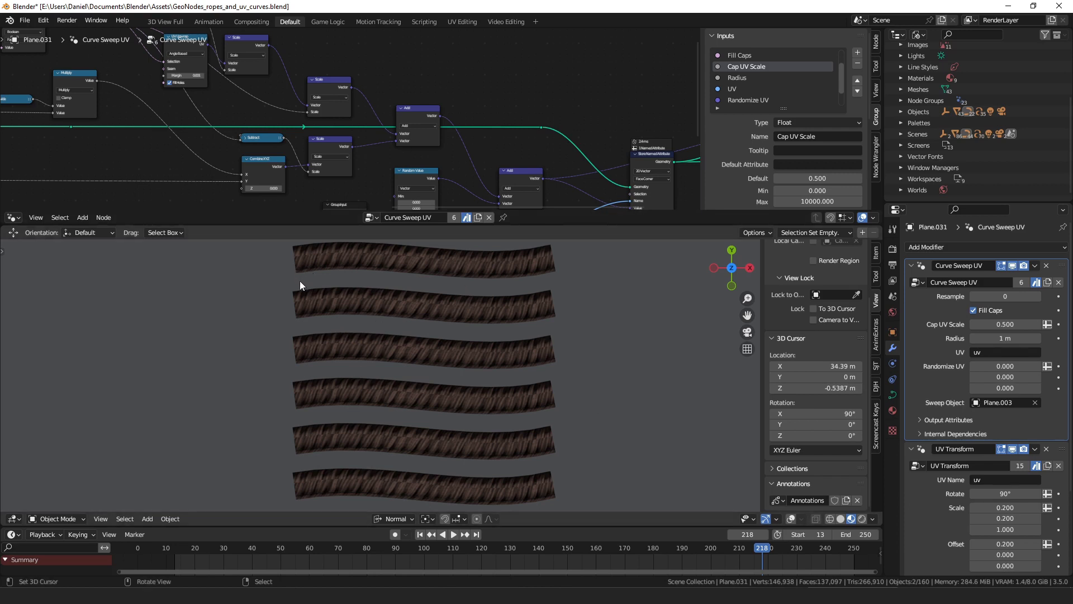
Step: Try the first Randomize UV value of the Curve Sweep UV modifier at 0.480 and 0.340
middle_drag(385, 126, 432, 149)
mouse_move(1004, 366)
mouse_down()
mouse_move(1068, 366)
mouse_move(974, 366)
mouse_move(1017, 366)
mouse_up()
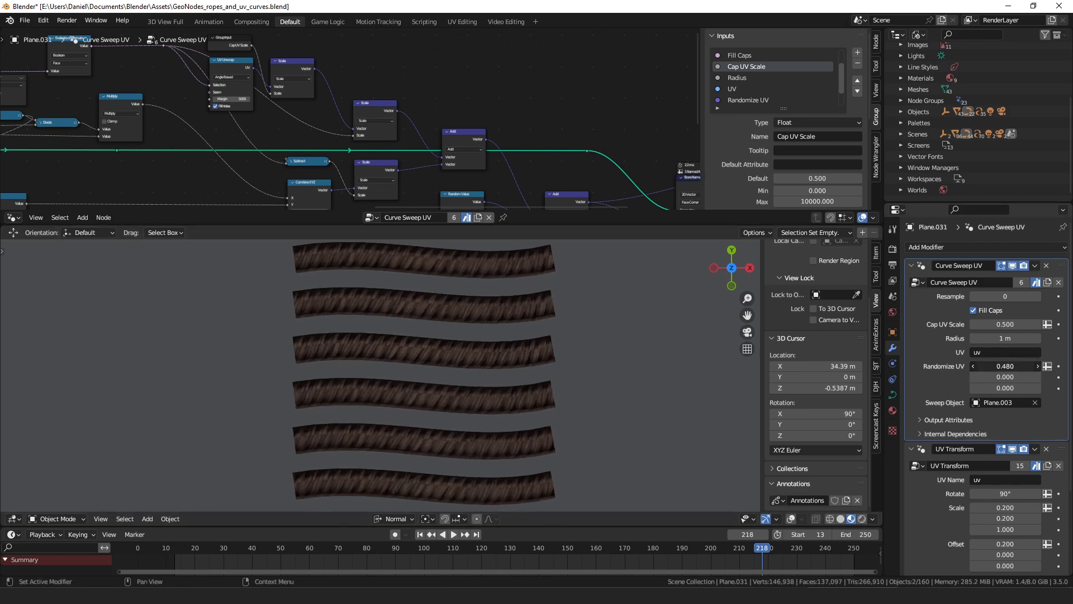
drag(1017, 366, 1009, 366)
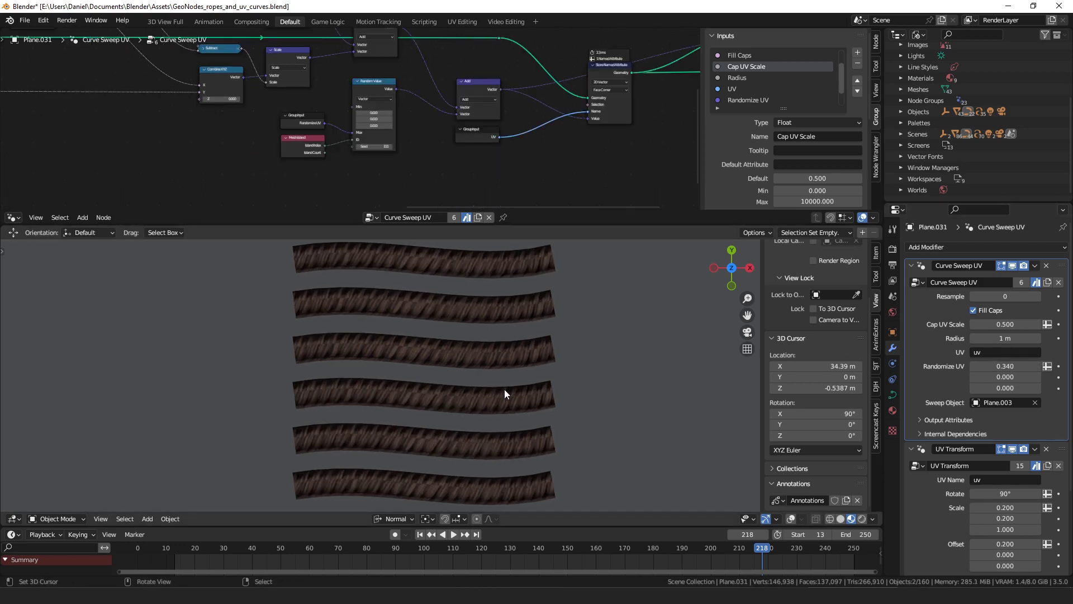
Step: Inspect the Mesh Island, Random Value and Randomize UV Group Input nodes that produce the per-island random offset
scroll(327, 133, up, 5)
drag(283, 161, 278, 164)
drag(379, 73, 379, 74)
drag(286, 117, 284, 123)
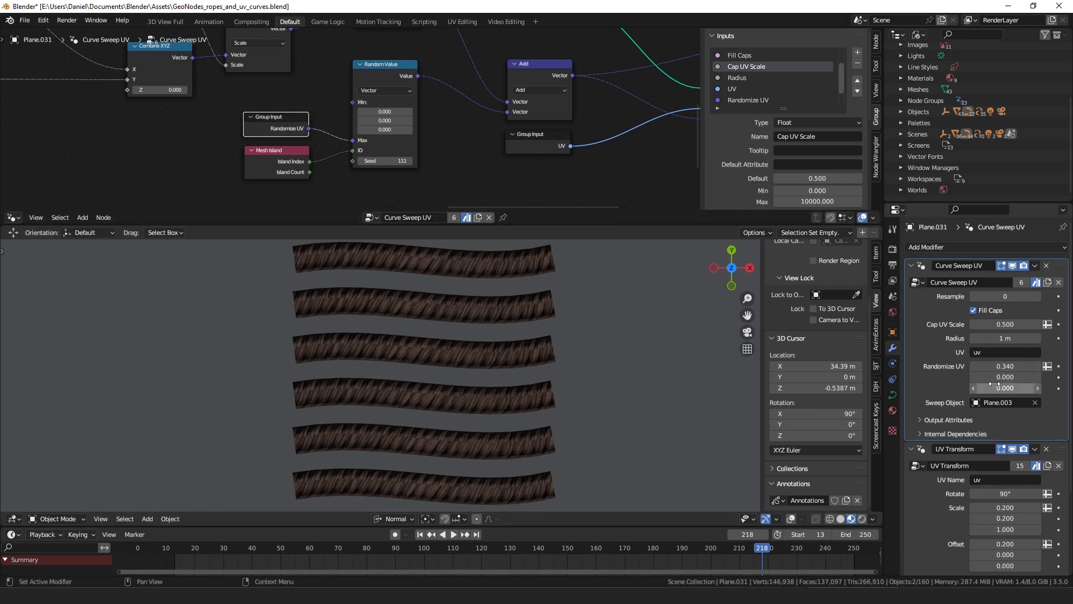
Step: Select the Add node that combines the random offset and reset the first Randomize UV value to 0.000
middle_drag(529, 65, 379, 109)
drag(379, 105, 379, 99)
mouse_move(1004, 366)
mouse_down()
mouse_move(1039, 367)
mouse_move(985, 366)
mouse_up()
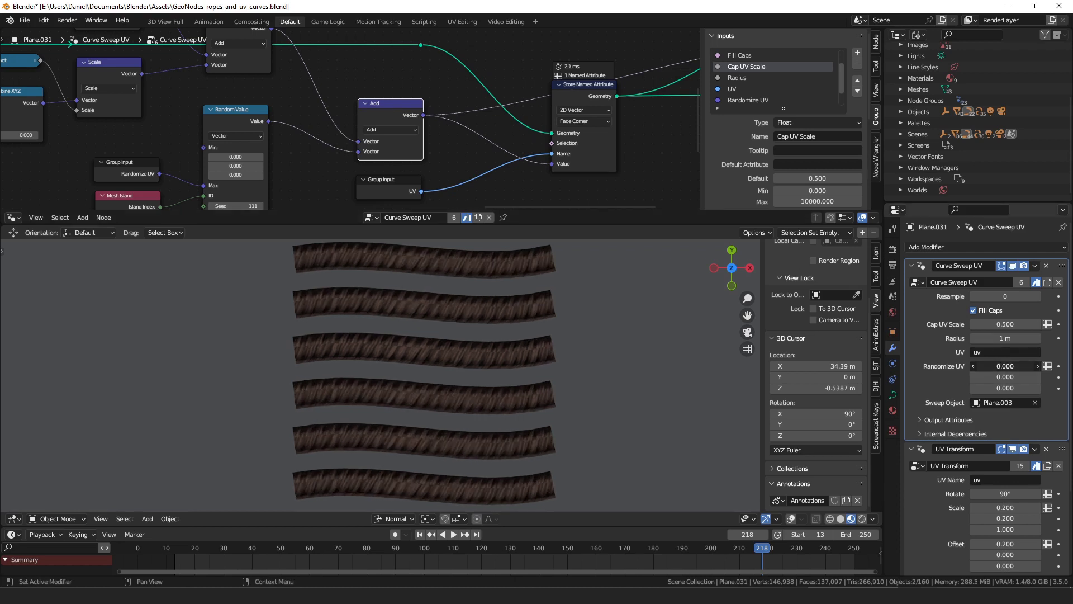
Step: Select the Store Named Attribute node, examine its Name and Value inputs, and follow its geometry to the Mesh output
middle_drag(538, 115, 440, 124)
scroll(479, 158, down, 3)
middle_drag(479, 159, 385, 116)
click(377, 115)
scroll(432, 150, up, 5)
scroll(469, 112, up, 2)
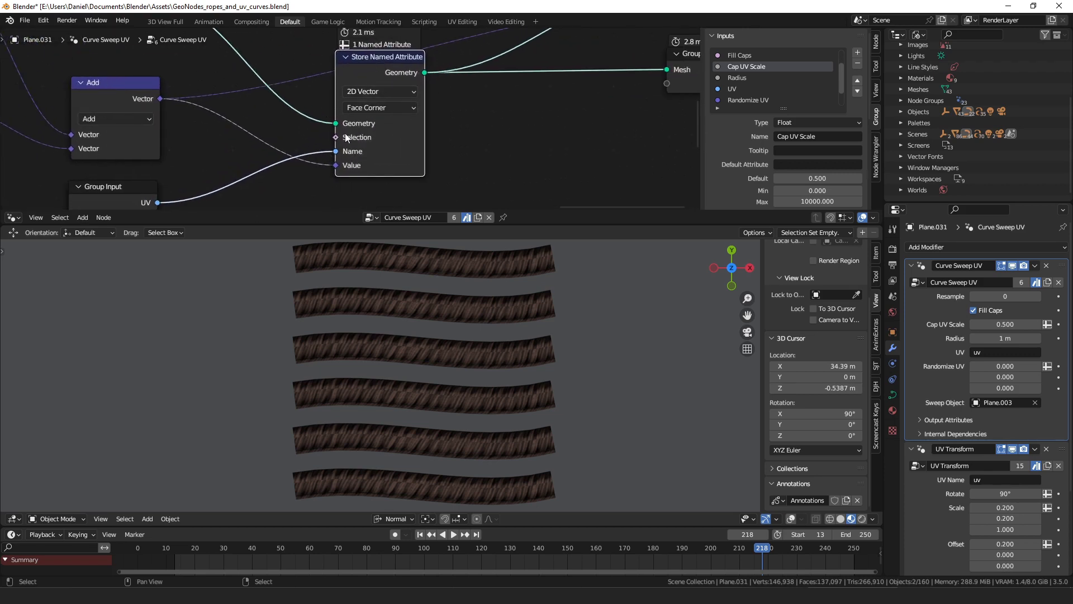
middle_drag(600, 71, 456, 128)
scroll(456, 128, down, 4)
click(529, 117)
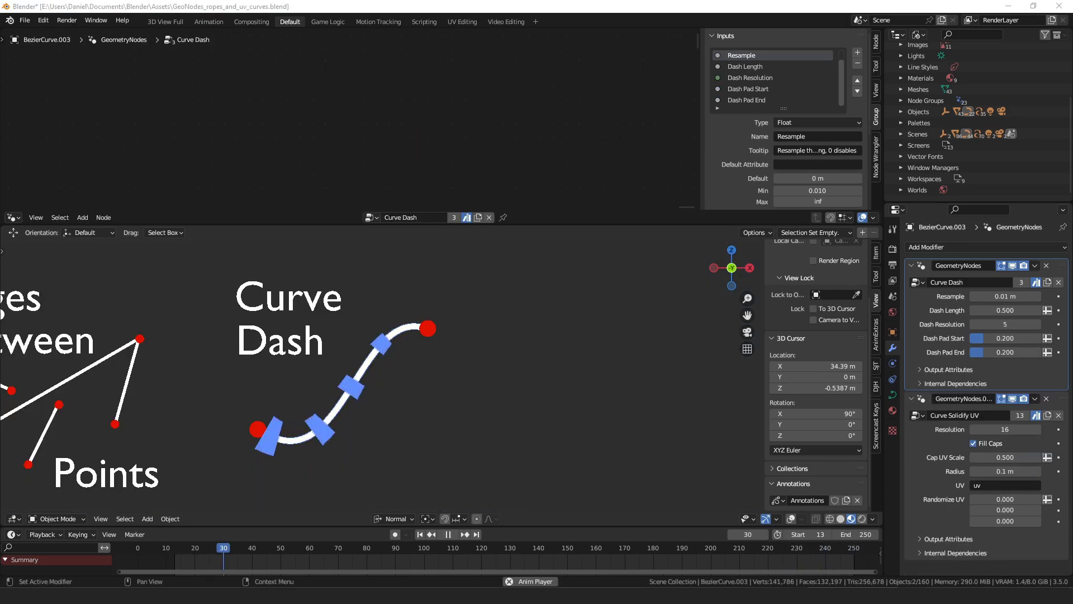
Step: Bring the asset browser window filtered by DJH over the Curve Dash scene
drag(1072, 168, 437, 48)
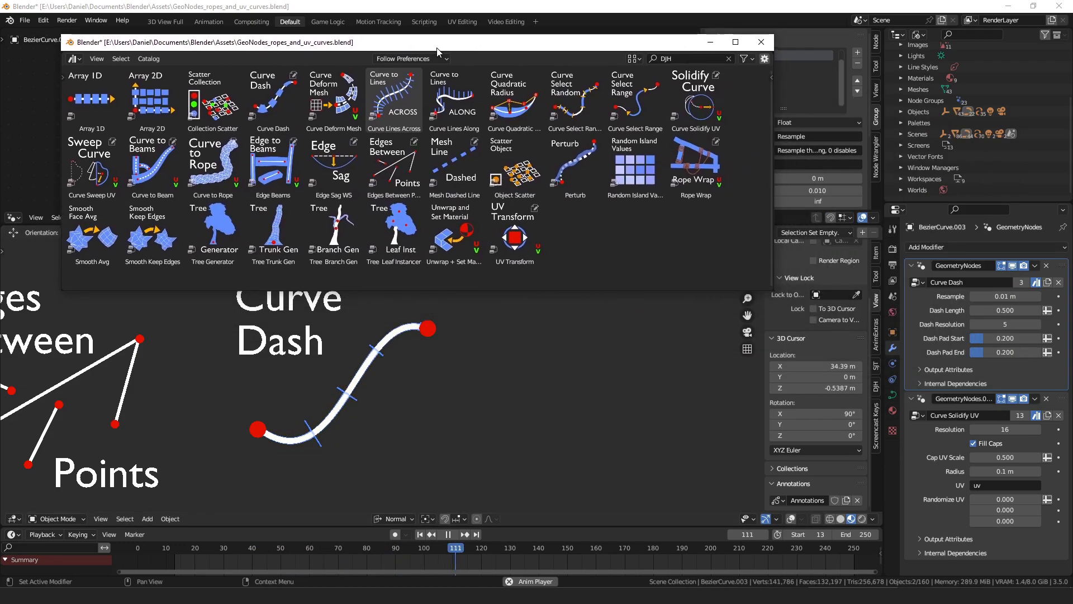